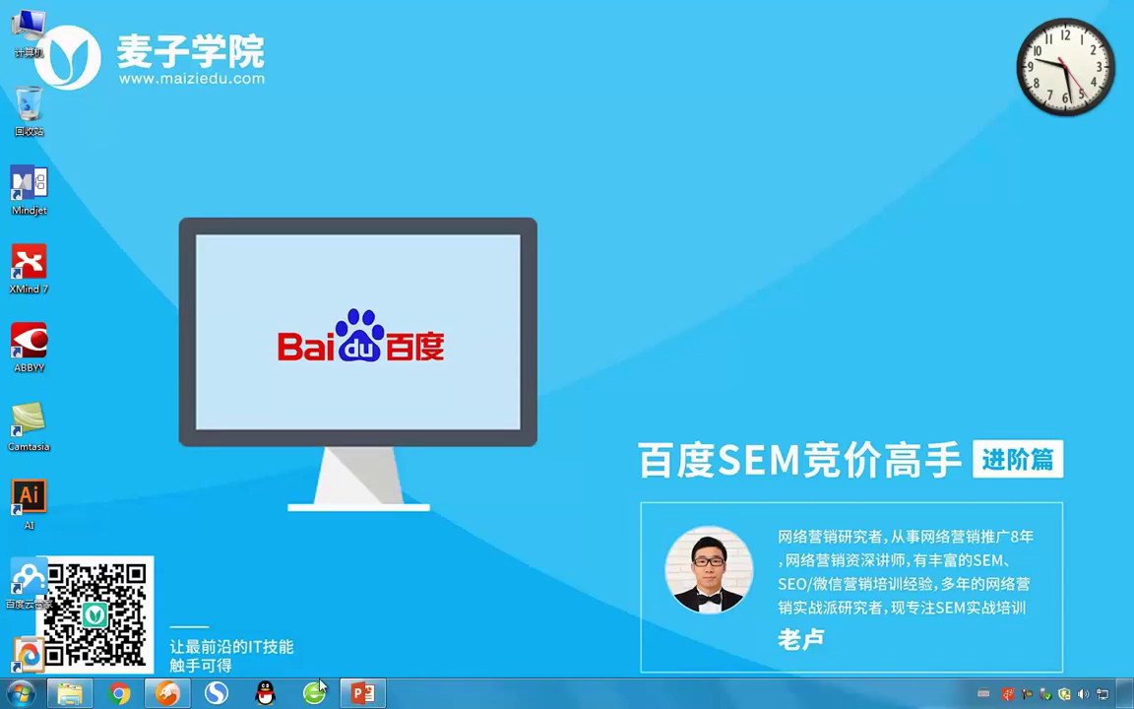
Step: Switch to the browser with the Baidu promotion account, enter 搜索推广 and go to 推广管理
{"action": "left_click", "coordinate": [165, 690]}
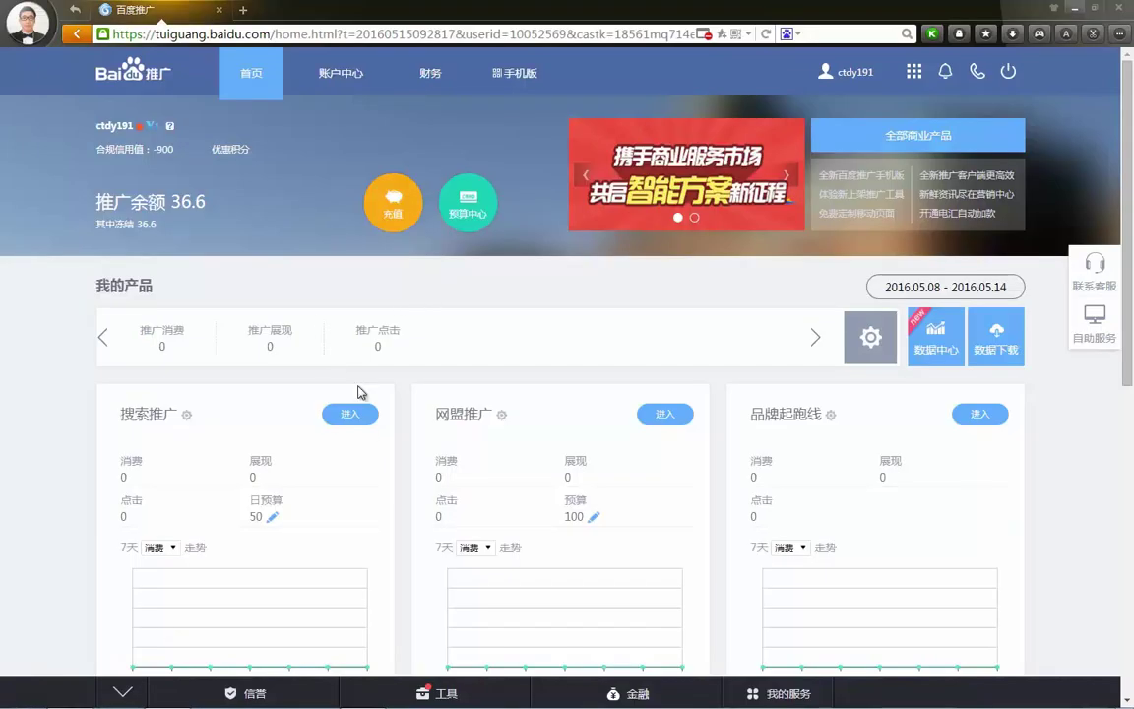
{"action": "left_click", "coordinate": [355, 414]}
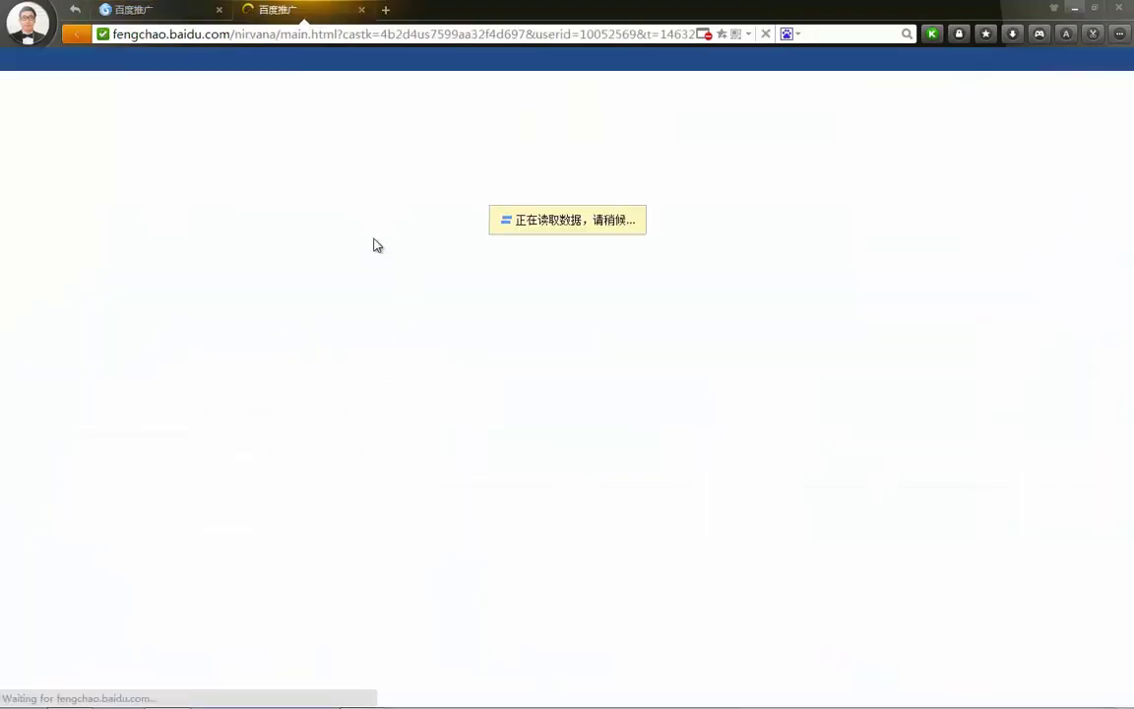
{"action": "left_click", "coordinate": [299, 103]}
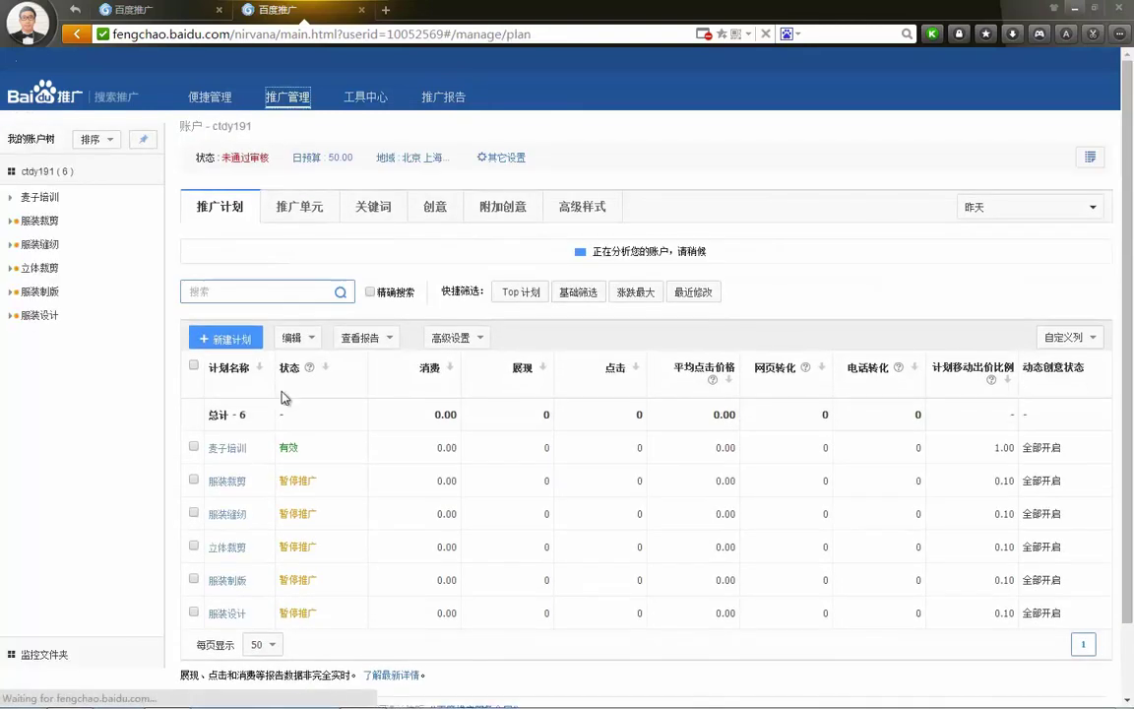
Step: Select all promotion plans and enter a mobile bid ratio (移动出价比例) of 1.2 for them
{"action": "left_click", "coordinate": [192, 402]}
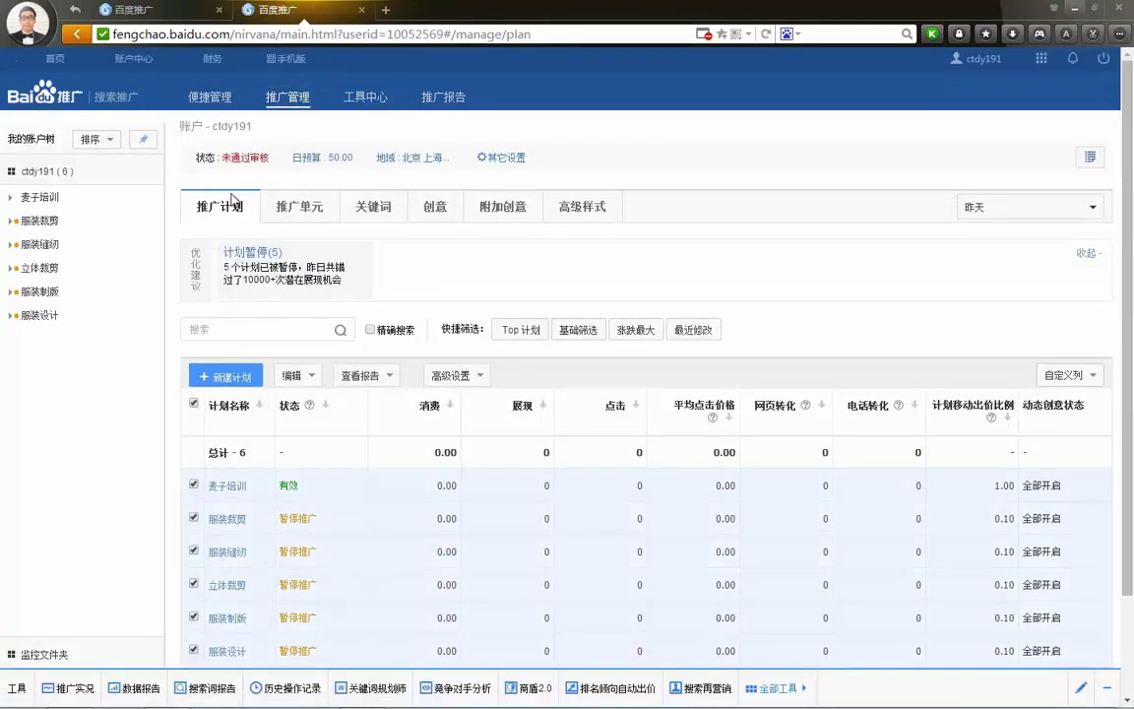
{"action": "left_click", "coordinate": [295, 375]}
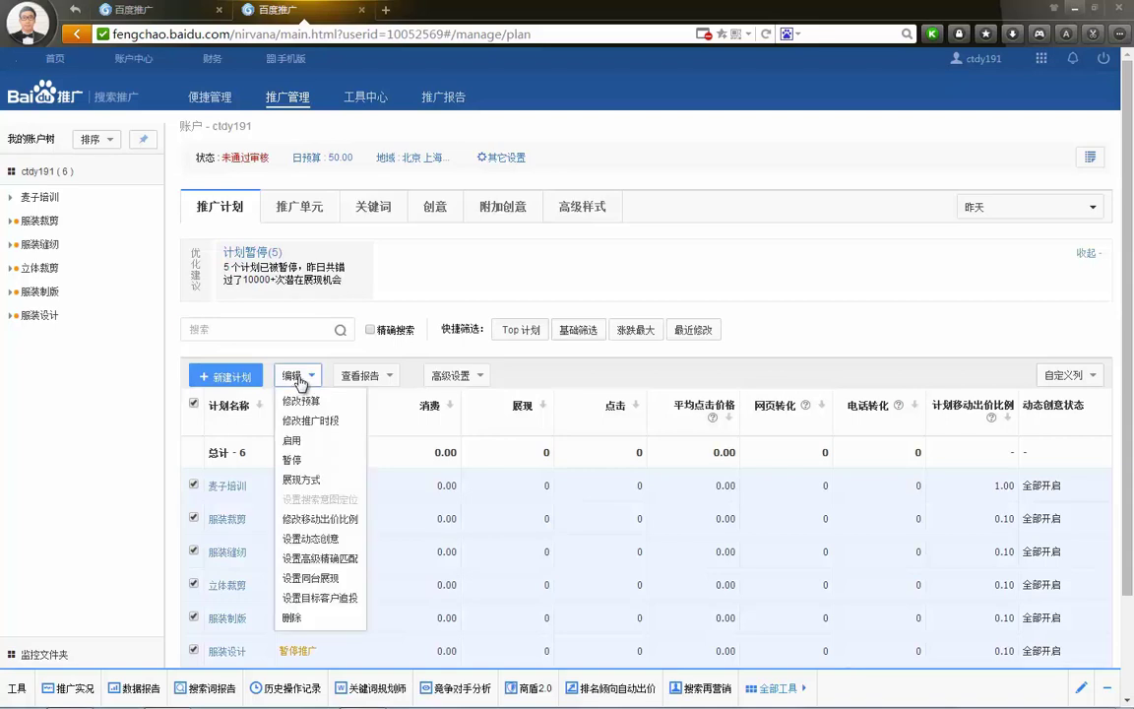
{"action": "left_click", "coordinate": [322, 520]}
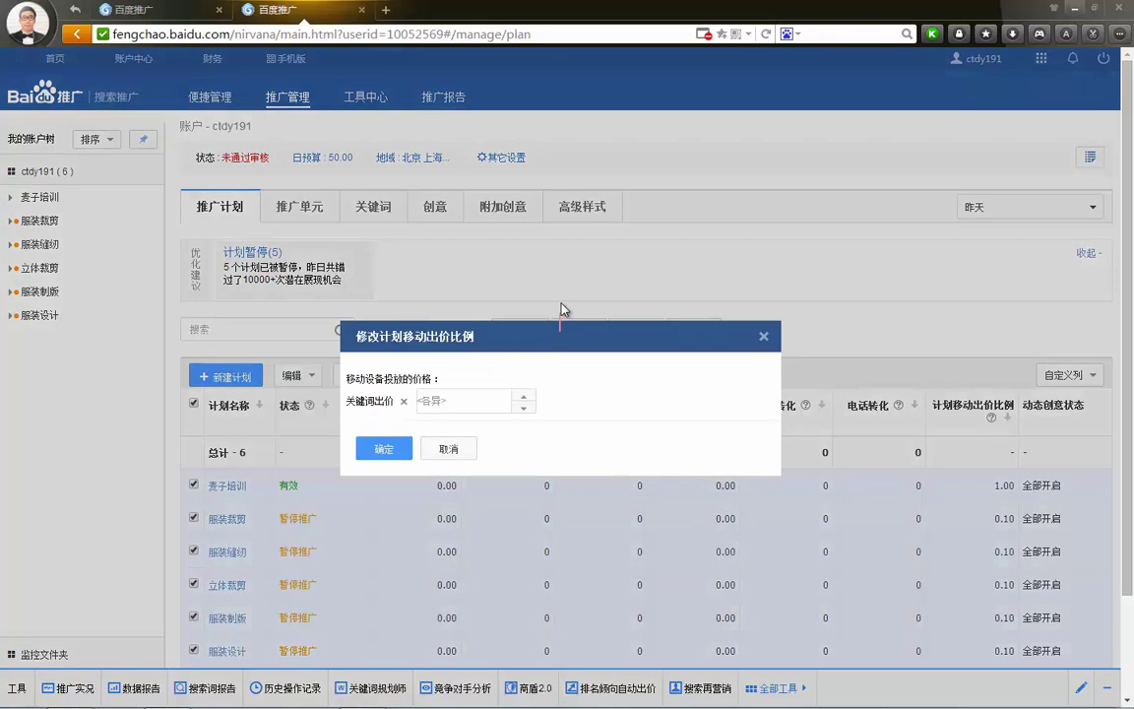
{"action": "left_click_drag", "start_coordinate": [578, 338], "coordinate": [651, 212]}
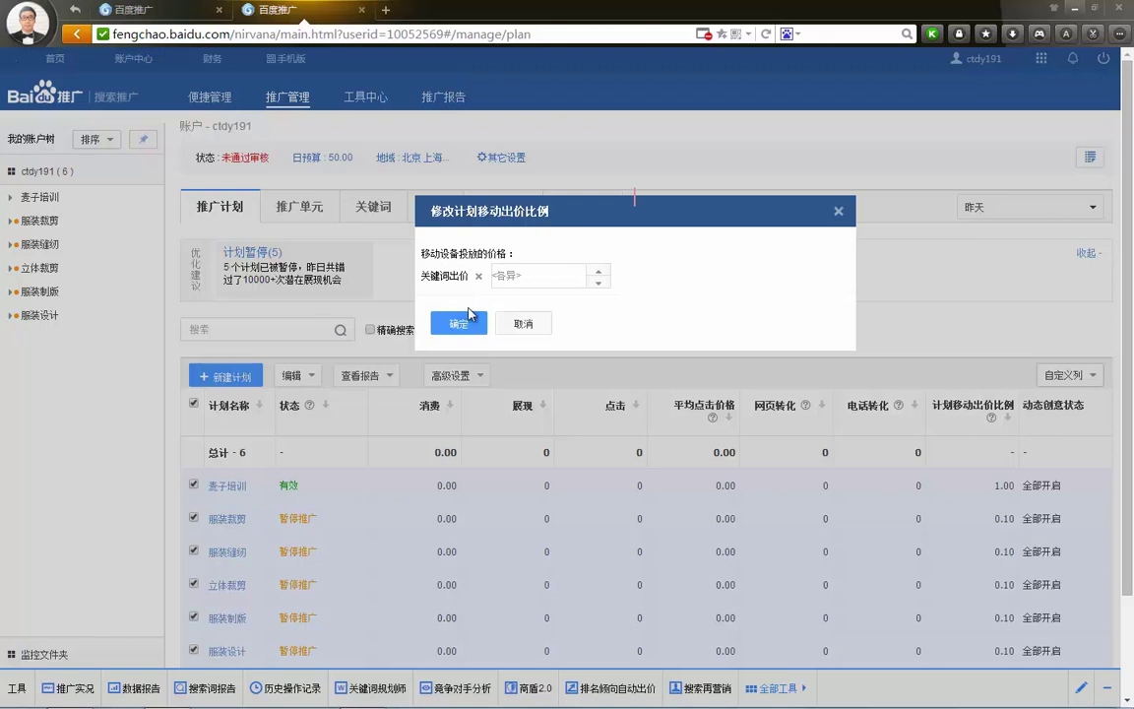
{"action": "left_click", "coordinate": [524, 277]}
{"action": "type", "text": "1.2"}
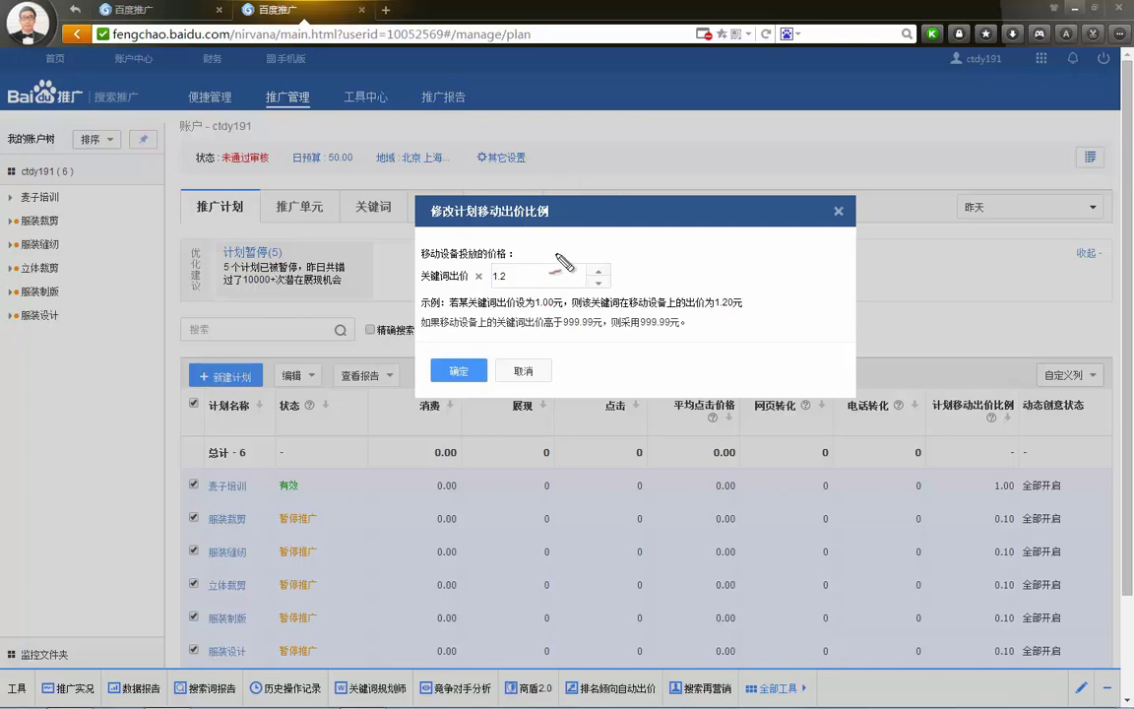
Step: Handwrite over the dialog that 1.2 is a multiplier, with the example PC bid 3 × 1.2 = 3.6 for mobile, and clear the drawing
{"action": "left_click_drag", "start_coordinate": [498, 262], "coordinate": [548, 282]}
{"action": "mouse_move", "coordinate": [562, 236]}
{"action": "left_mouse_down"}
{"action": "mouse_move", "coordinate": [579, 272]}
{"action": "mouse_move", "coordinate": [609, 258]}
{"action": "left_mouse_up"}
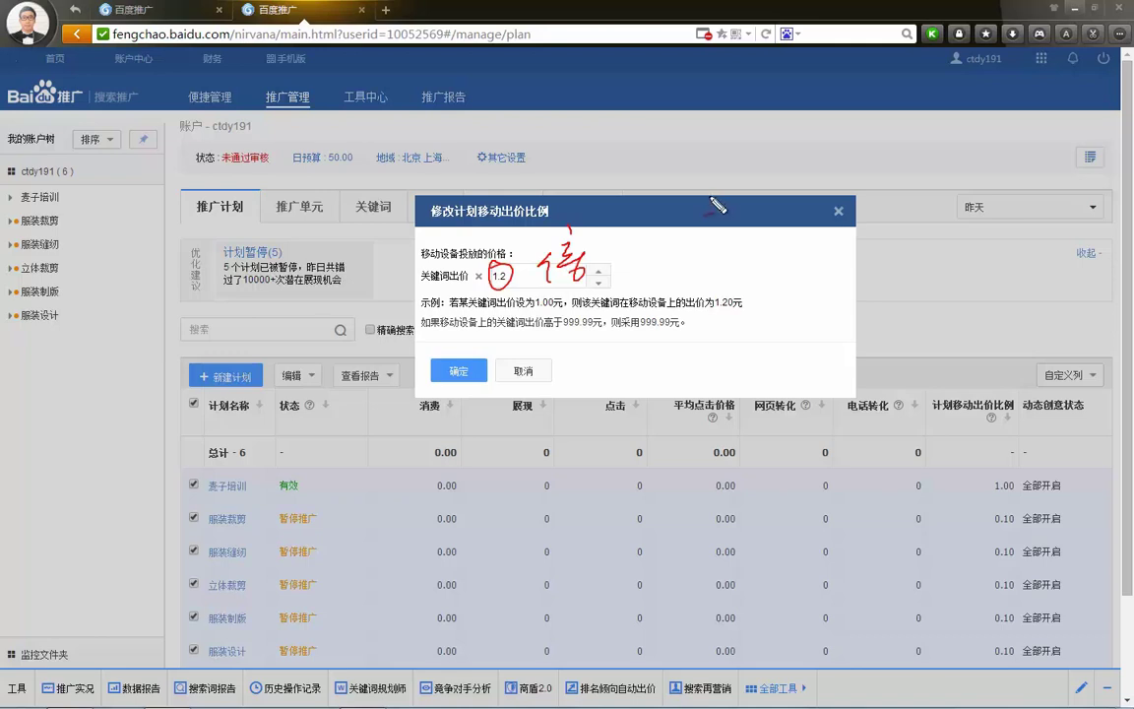
{"action": "left_click_drag", "start_coordinate": [691, 197], "coordinate": [693, 214]}
{"action": "mouse_move", "coordinate": [623, 195]}
{"action": "left_mouse_down"}
{"action": "mouse_move", "coordinate": [630, 210]}
{"action": "mouse_move", "coordinate": [662, 210]}
{"action": "left_mouse_up"}
{"action": "mouse_move", "coordinate": [630, 252]}
{"action": "left_mouse_down"}
{"action": "mouse_move", "coordinate": [649, 266]}
{"action": "mouse_move", "coordinate": [669, 256]}
{"action": "mouse_move", "coordinate": [686, 273]}
{"action": "mouse_move", "coordinate": [705, 258]}
{"action": "mouse_move", "coordinate": [779, 263]}
{"action": "left_mouse_up"}
{"action": "mouse_move", "coordinate": [789, 254]}
{"action": "left_mouse_down"}
{"action": "mouse_move", "coordinate": [805, 264]}
{"action": "mouse_move", "coordinate": [830, 253]}
{"action": "left_mouse_up"}
{"action": "left_click_drag", "start_coordinate": [829, 262], "coordinate": [856, 265]}
{"action": "left_click_drag", "start_coordinate": [872, 263], "coordinate": [873, 264]}
{"action": "left_click_drag", "start_coordinate": [912, 215], "coordinate": [894, 264]}
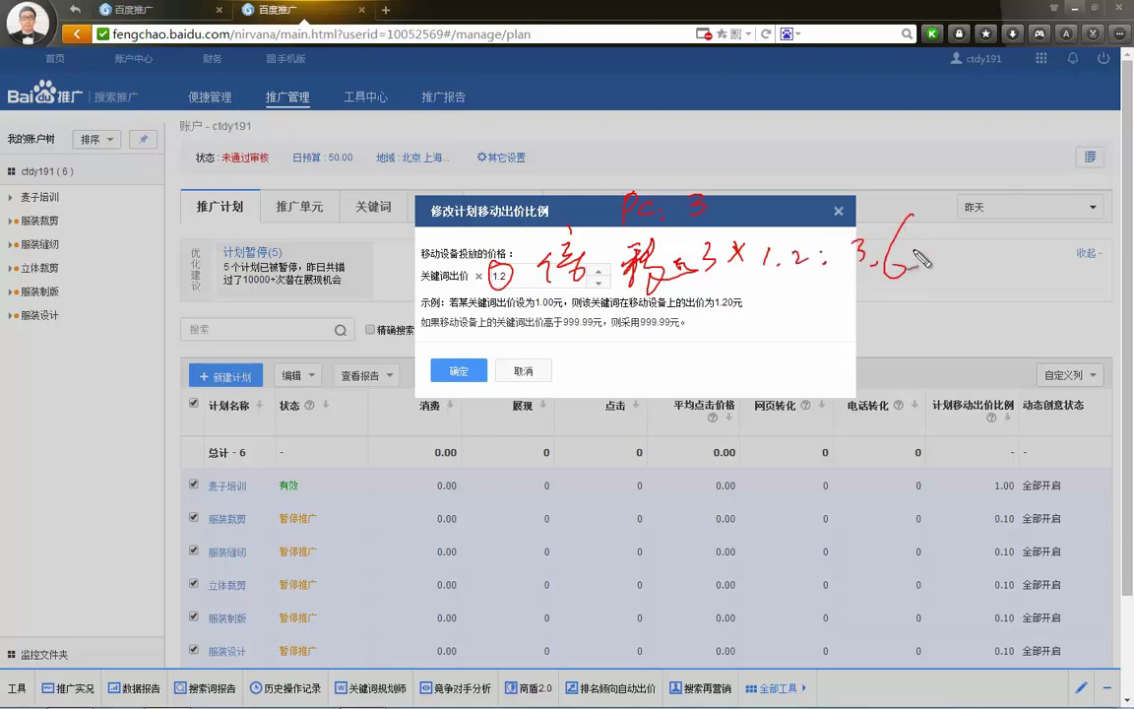
{"action": "key", "text": "Escape"}
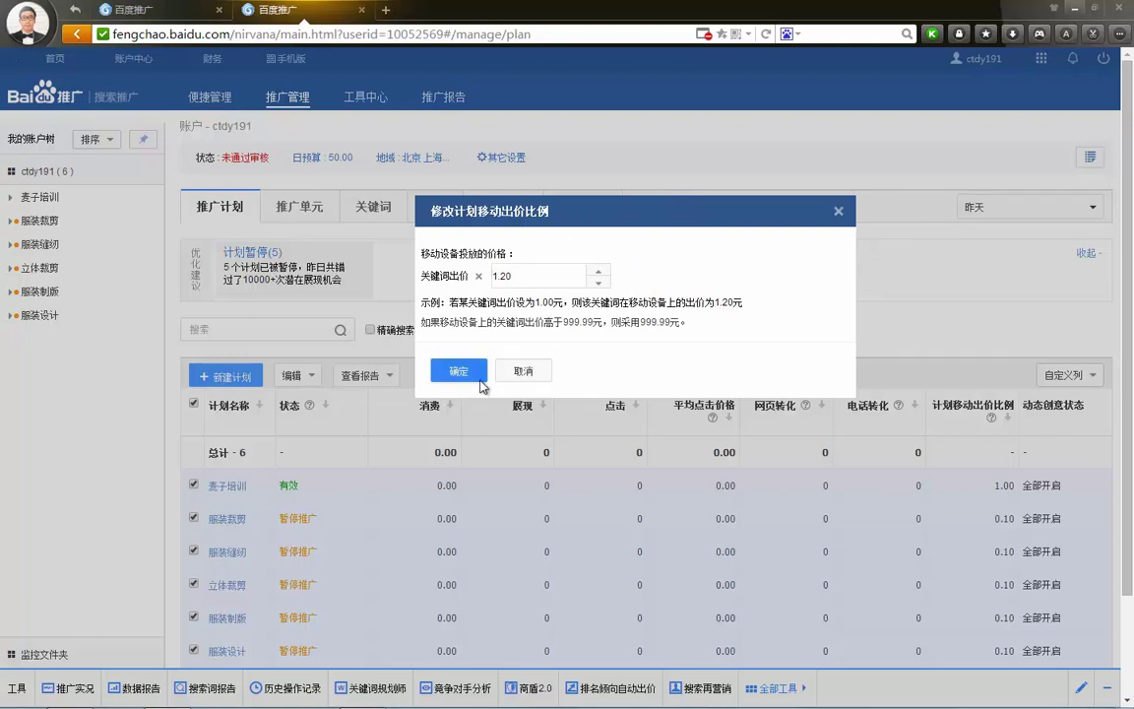
Step: Apply the 1.2 mobile bid ratio to the selected promotion plans
{"action": "key", "text": "Return"}
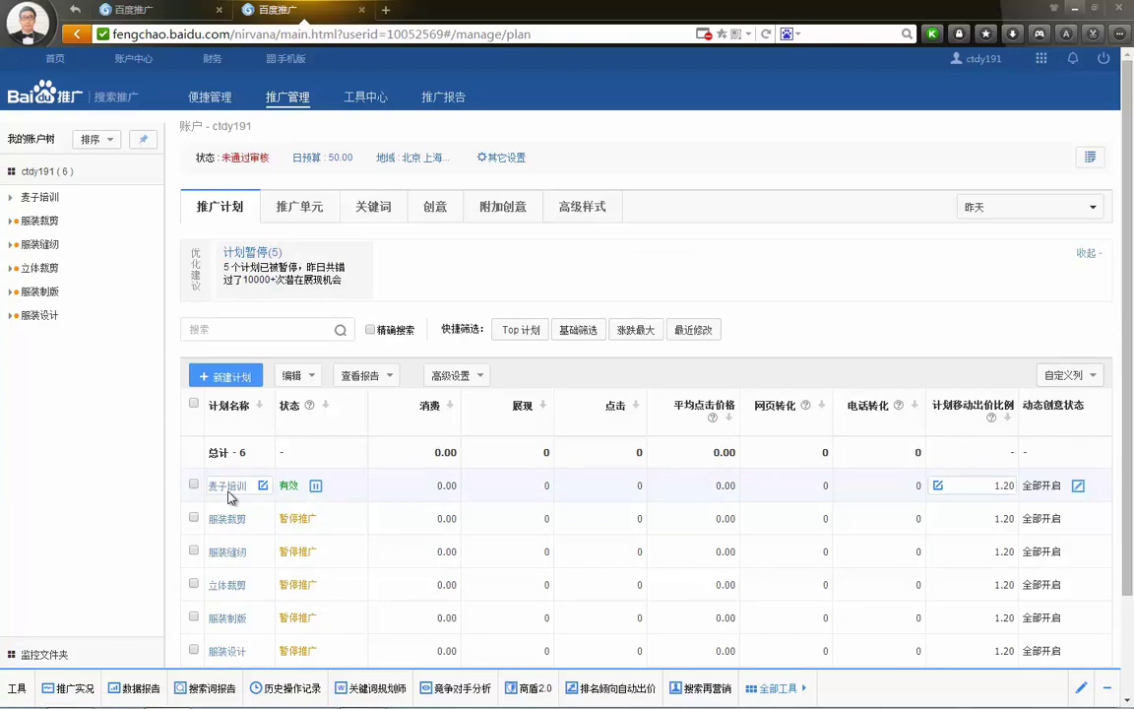
Step: Show the promotion units (推广单元), select all of them and set their unit bid to 5
{"action": "left_click", "coordinate": [295, 228]}
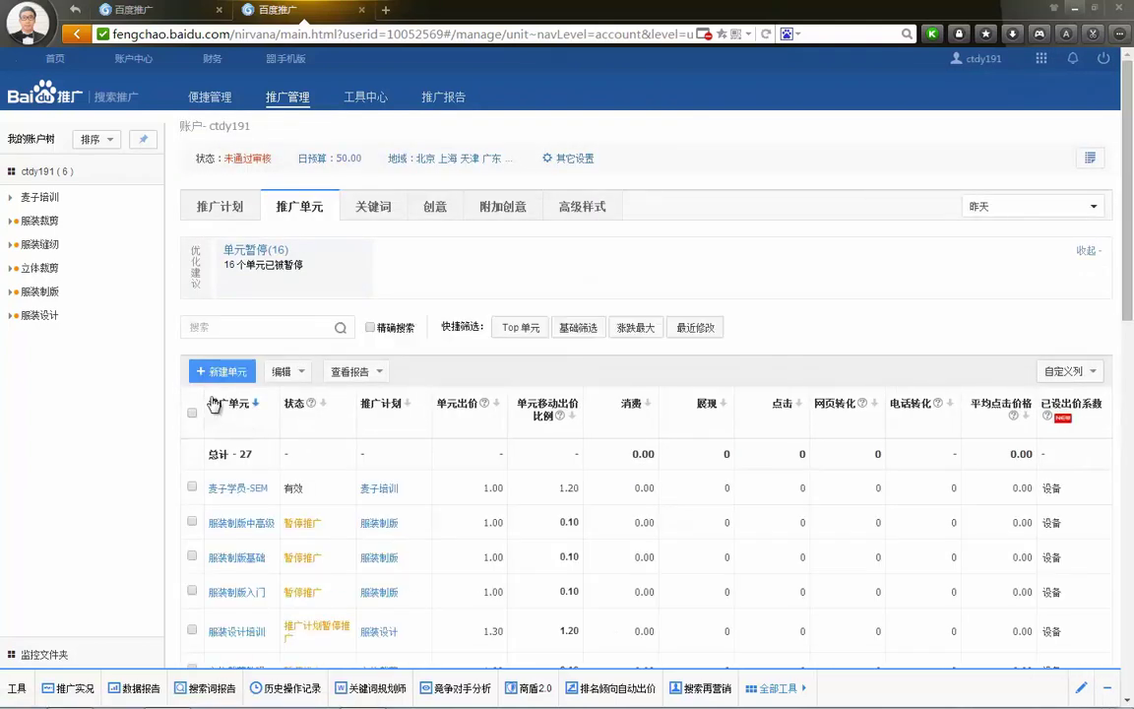
{"action": "left_click", "coordinate": [192, 413]}
{"action": "mouse_move", "coordinate": [384, 363]}
{"action": "left_click", "coordinate": [458, 402]}
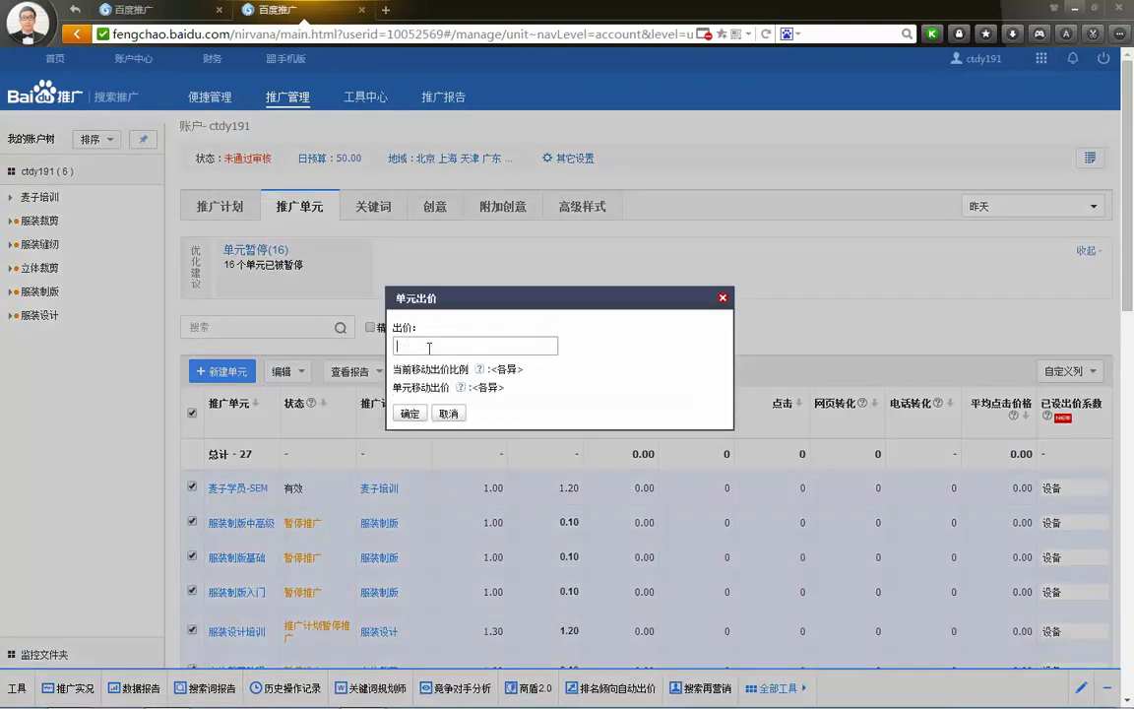
{"action": "type", "text": "5"}
{"action": "left_click", "coordinate": [410, 414]}
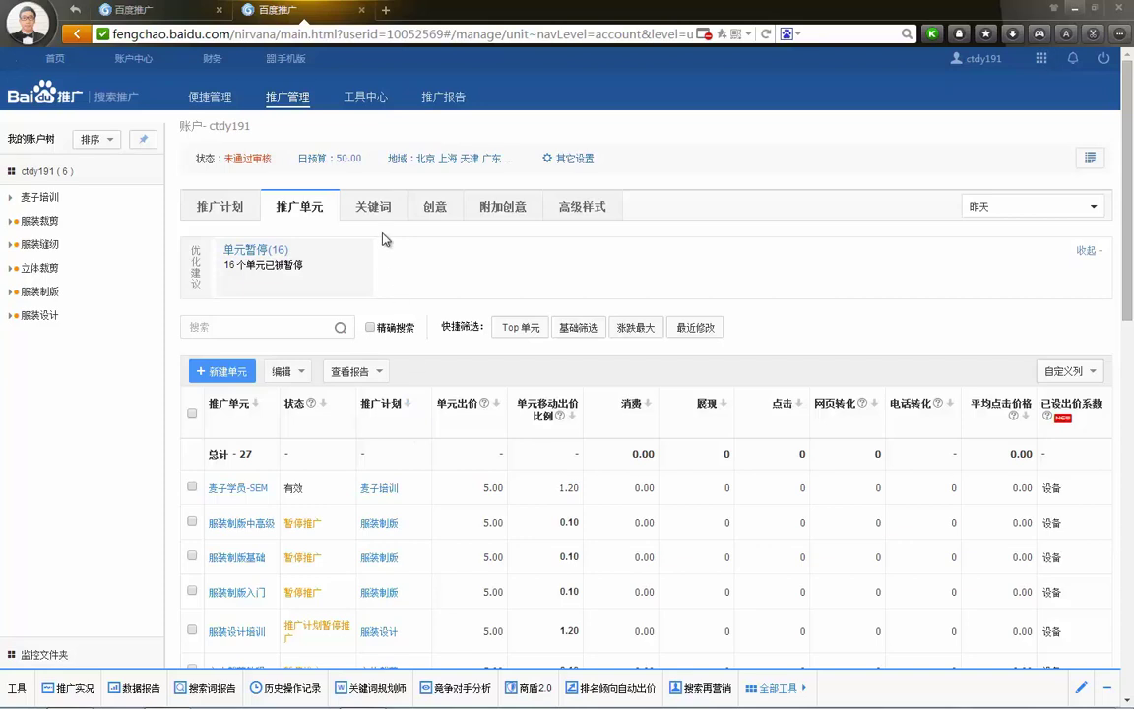
Step: Show the keywords (关键词) and open the bid settings for "网络sem培训" and "sem营销培训" together
{"action": "left_click", "coordinate": [373, 206]}
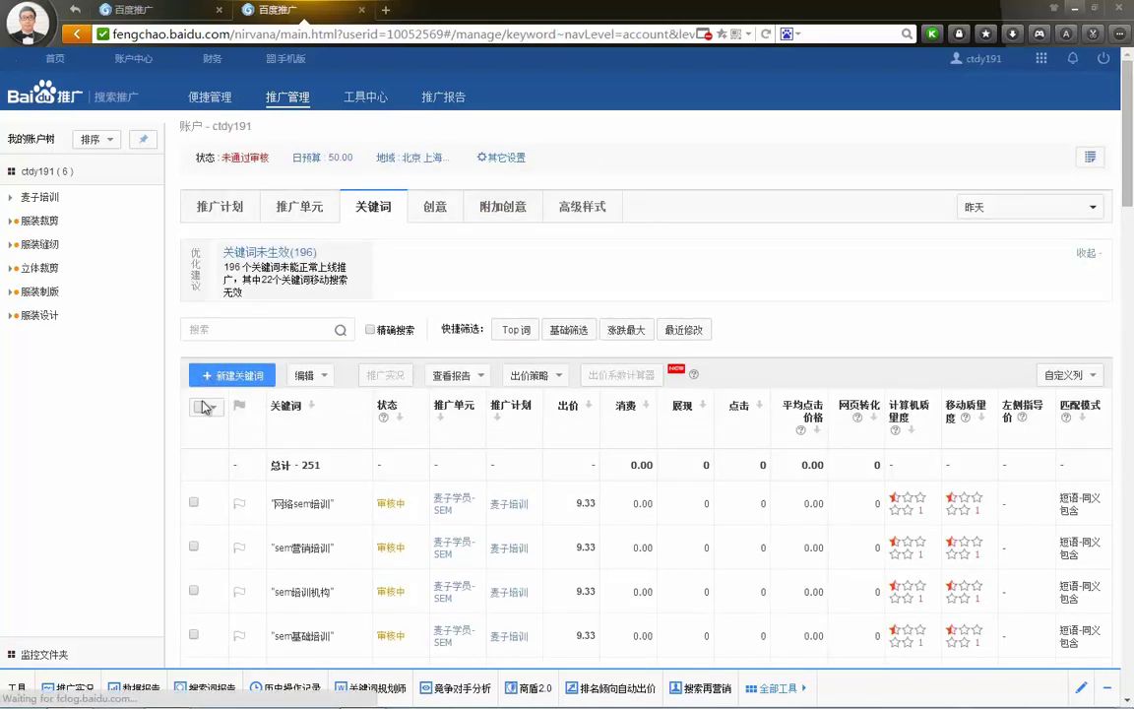
{"action": "left_click", "coordinate": [194, 502]}
{"action": "left_click", "coordinate": [193, 545]}
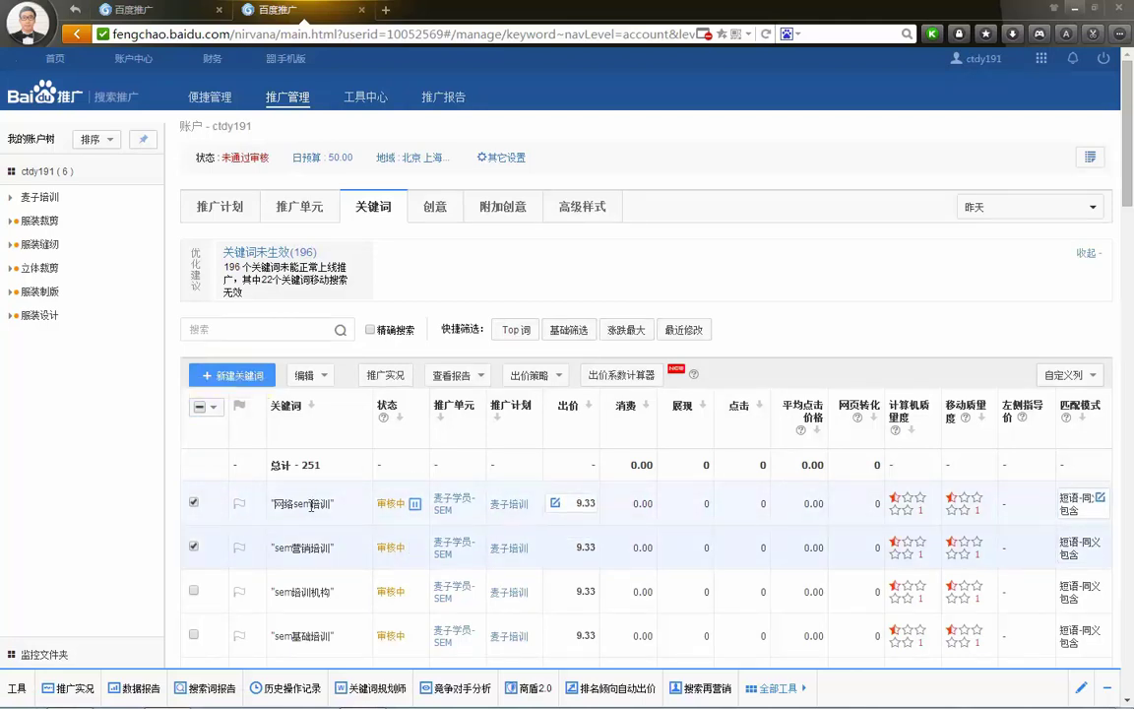
{"action": "left_click", "coordinate": [307, 375]}
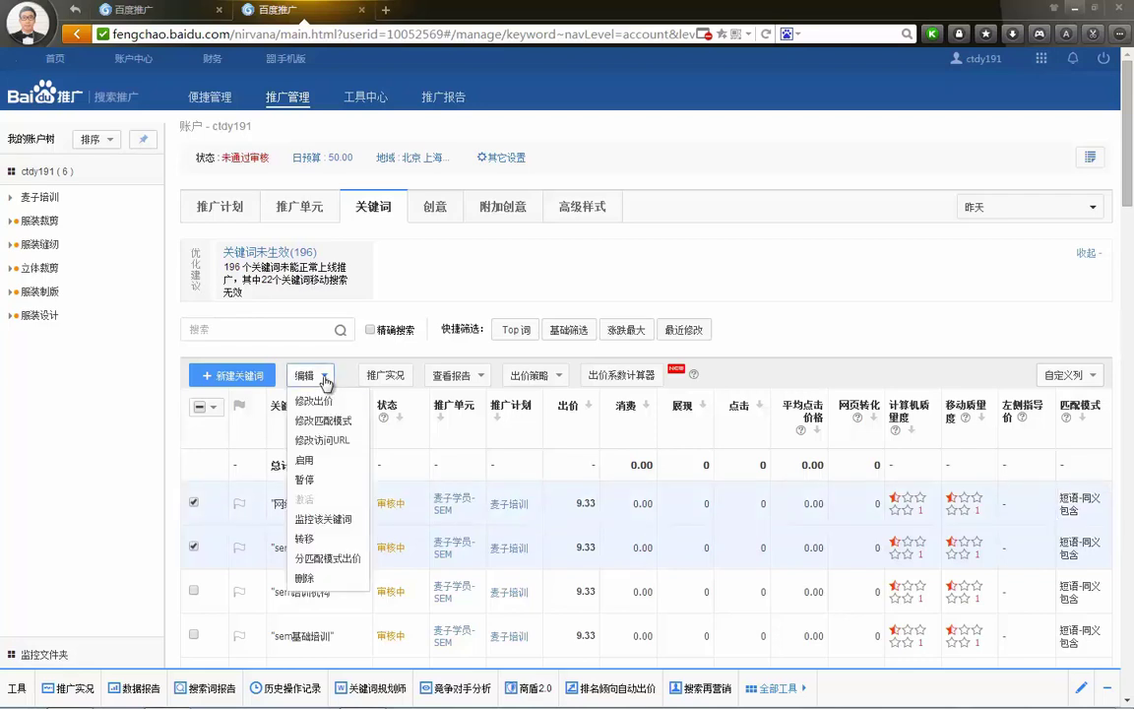
{"action": "left_click", "coordinate": [314, 398]}
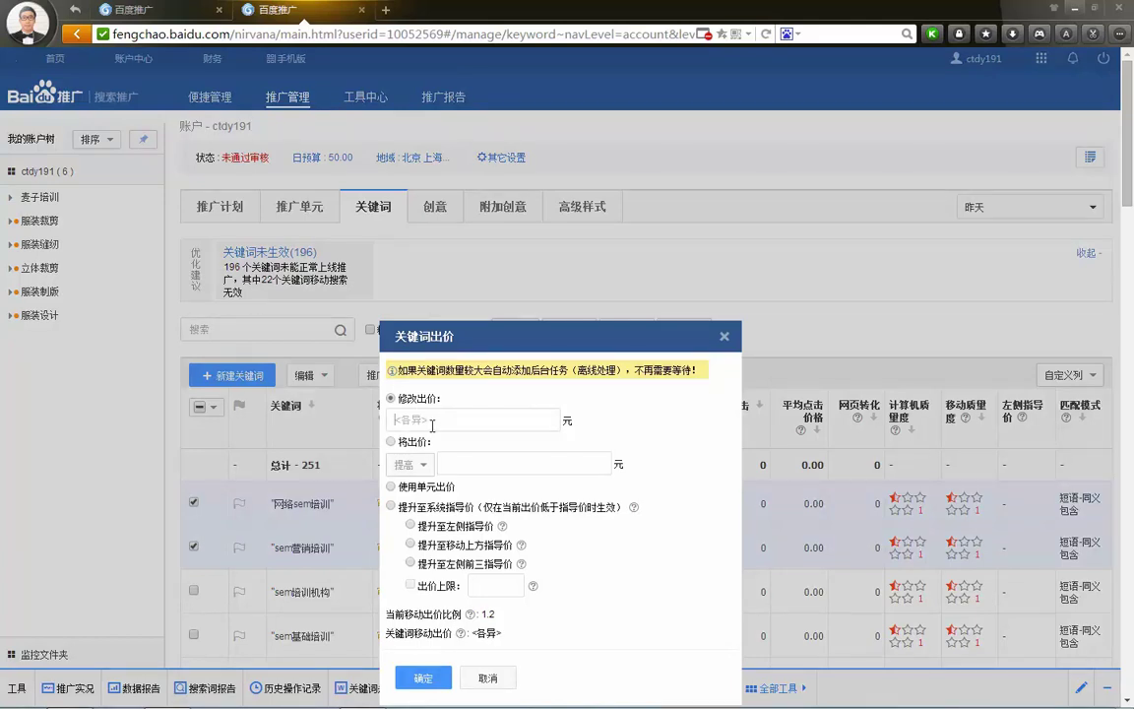
Step: Try the relative bid adjustment (将出价) with 1.9 yuan, first as an increase (提高) and then as a decrease (降低)
{"action": "left_click", "coordinate": [391, 442]}
{"action": "left_click", "coordinate": [425, 469]}
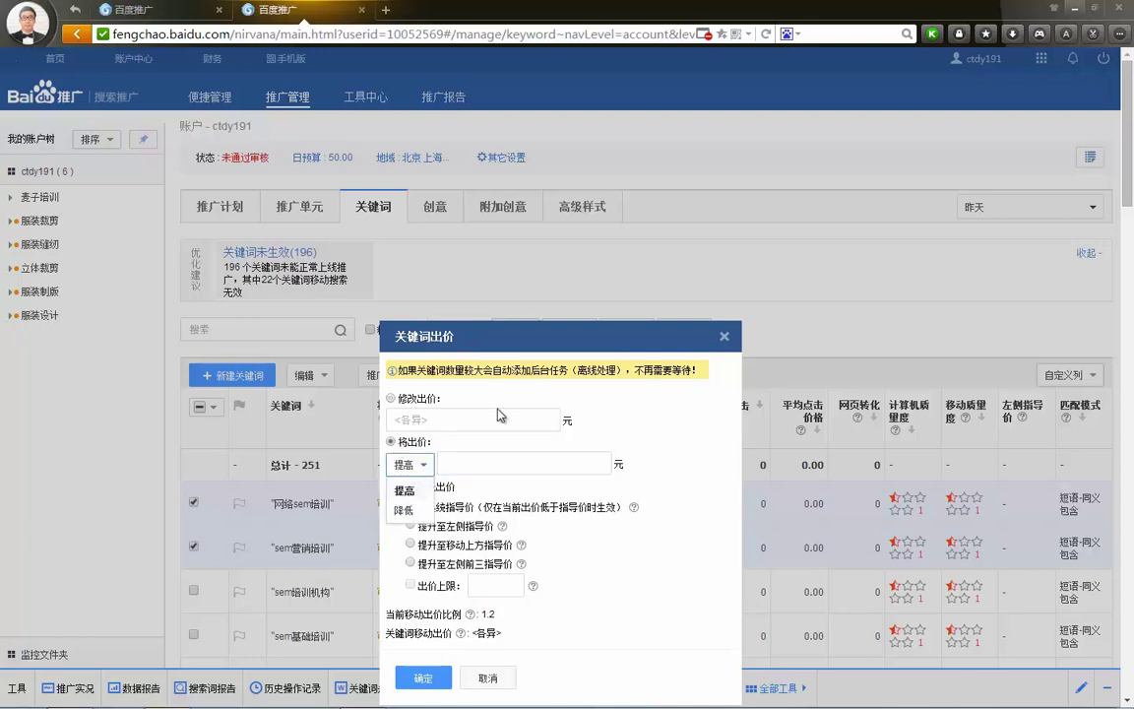
{"action": "left_click", "coordinate": [445, 464]}
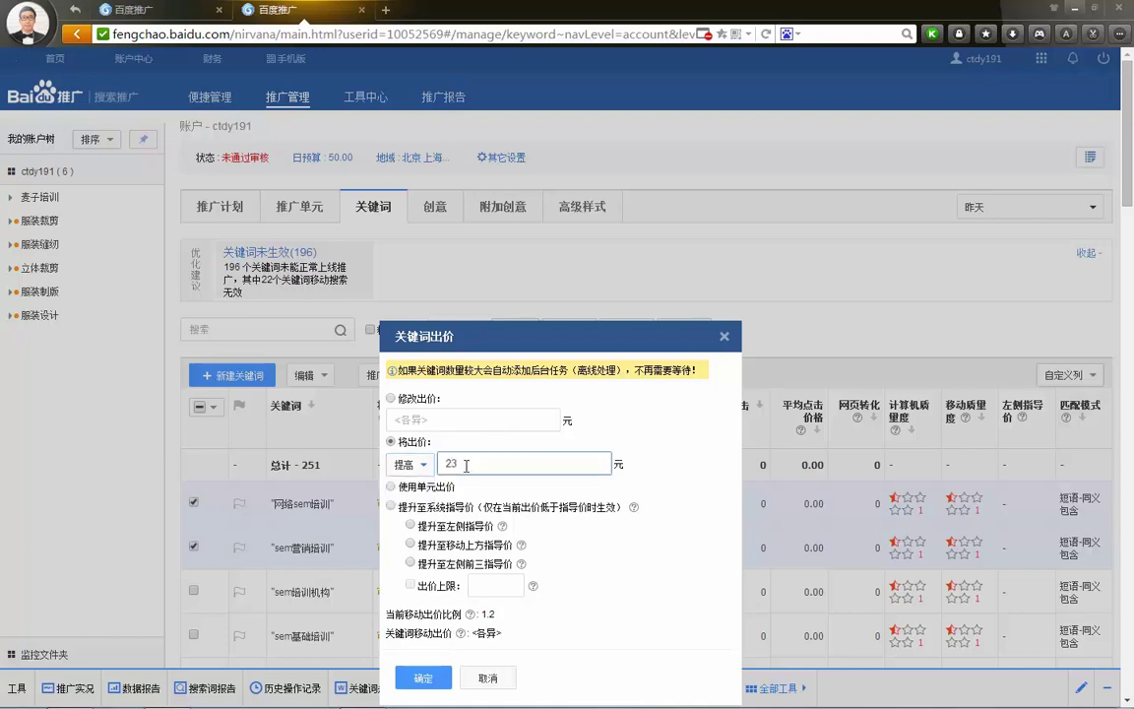
{"action": "key", "text": "BackSpace"}
{"action": "key", "text": "BackSpace"}
{"action": "type", "text": "1.9"}
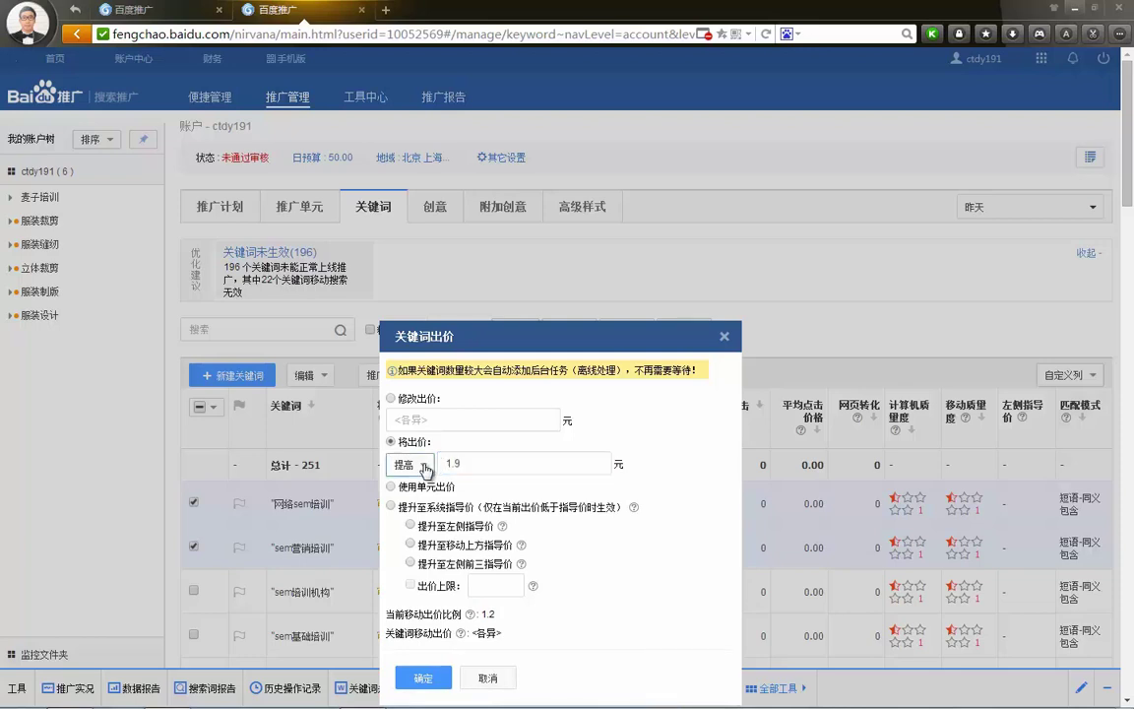
{"action": "left_click", "coordinate": [409, 464]}
{"action": "left_click", "coordinate": [408, 511]}
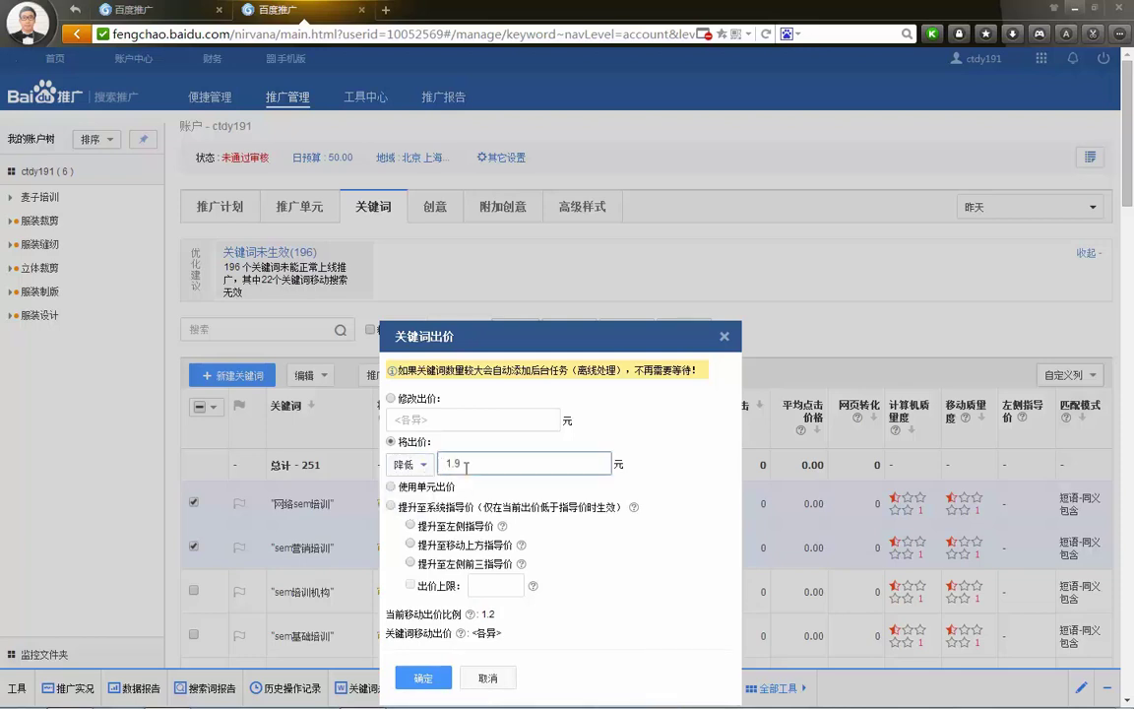
Step: Try the unit bid option and the system guide price options 左侧, 移动上方 and 左侧前三指导价, and close the bid dialog without applying
{"action": "left_click", "coordinate": [391, 487]}
{"action": "left_click", "coordinate": [392, 508]}
{"action": "left_click_drag", "start_coordinate": [573, 326], "coordinate": [624, 142]}
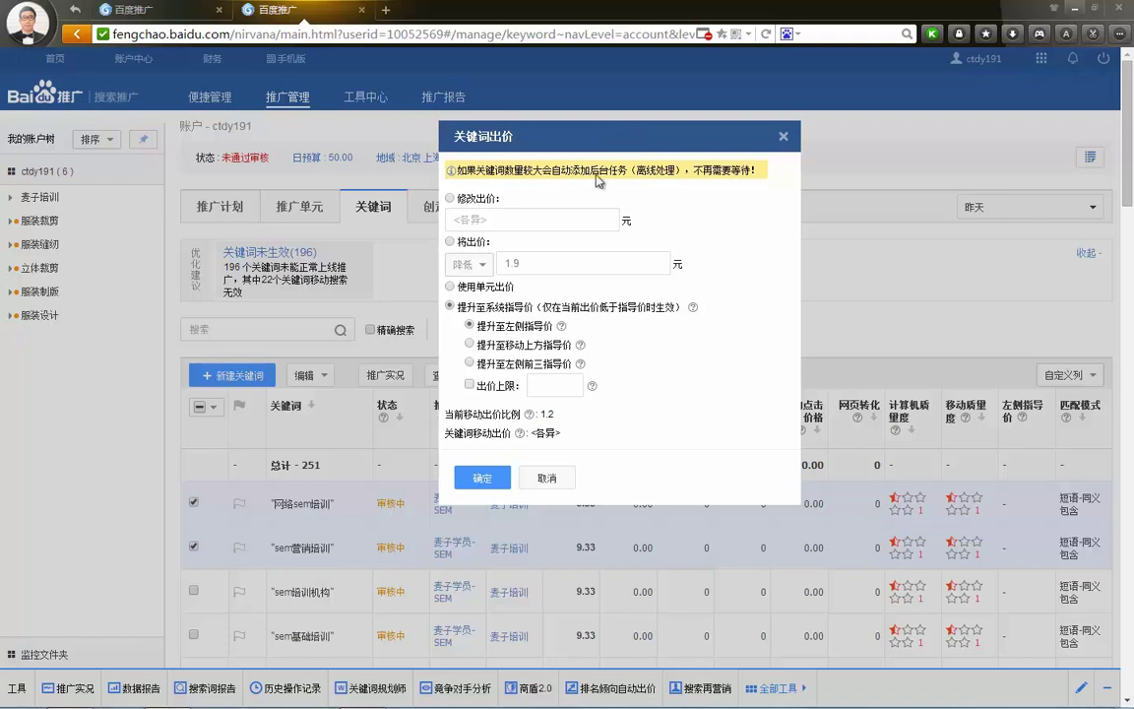
{"action": "left_click", "coordinate": [470, 345]}
{"action": "mouse_move", "coordinate": [478, 351]}
{"action": "left_mouse_down"}
{"action": "mouse_move", "coordinate": [556, 346]}
{"action": "mouse_move", "coordinate": [539, 335]}
{"action": "left_mouse_up"}
{"action": "left_click", "coordinate": [537, 335]}
{"action": "left_click", "coordinate": [513, 346]}
{"action": "left_click", "coordinate": [469, 363]}
{"action": "left_click", "coordinate": [783, 136]}
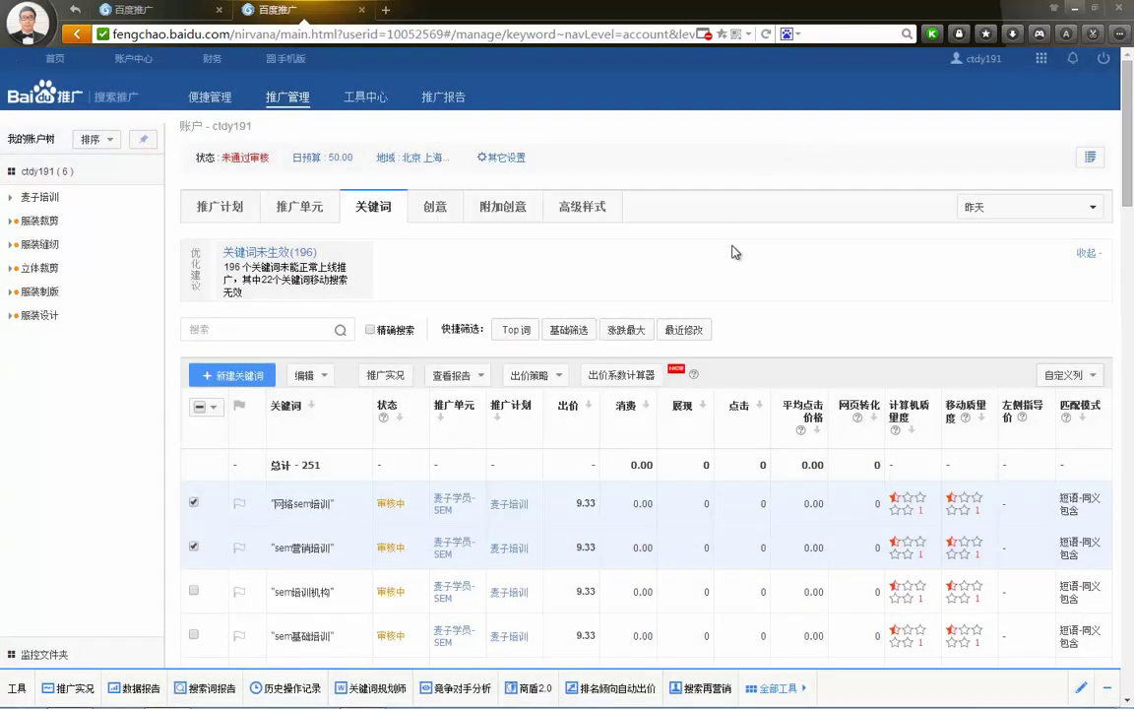
Step: Deselect the two chosen keywords and select every keyword in the list instead
{"action": "scroll", "coordinate": [767, 272], "scroll_direction": "down", "scroll_amount": 2}
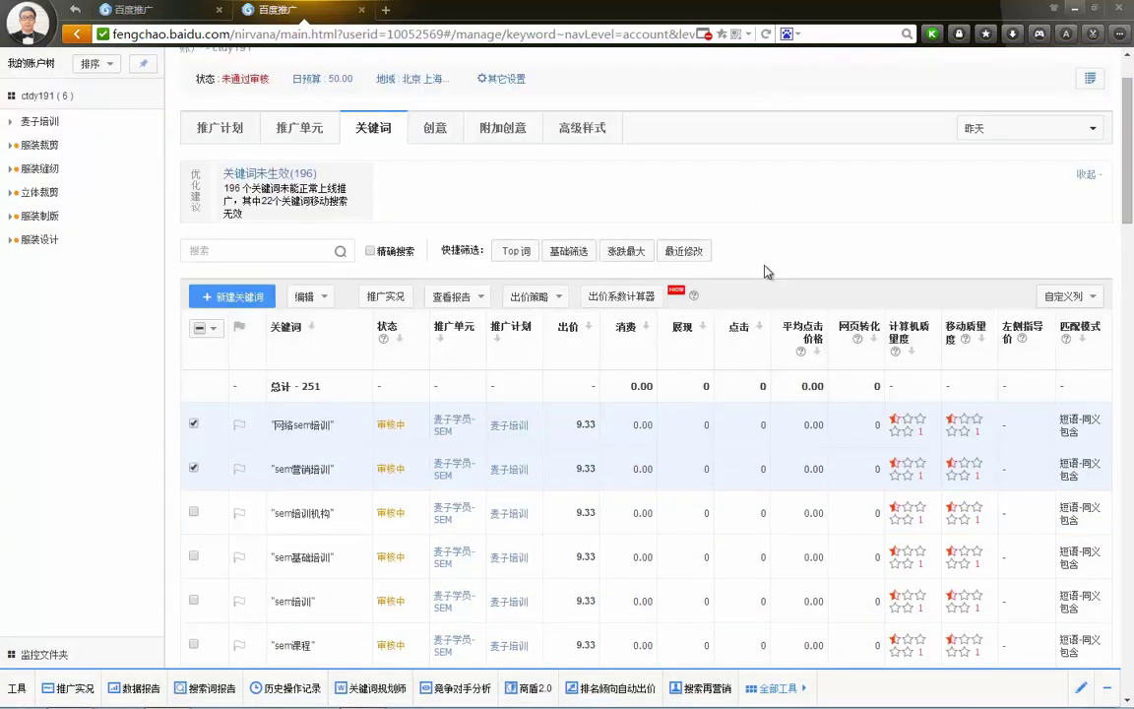
{"action": "left_click", "coordinate": [194, 425]}
{"action": "left_click", "coordinate": [194, 467]}
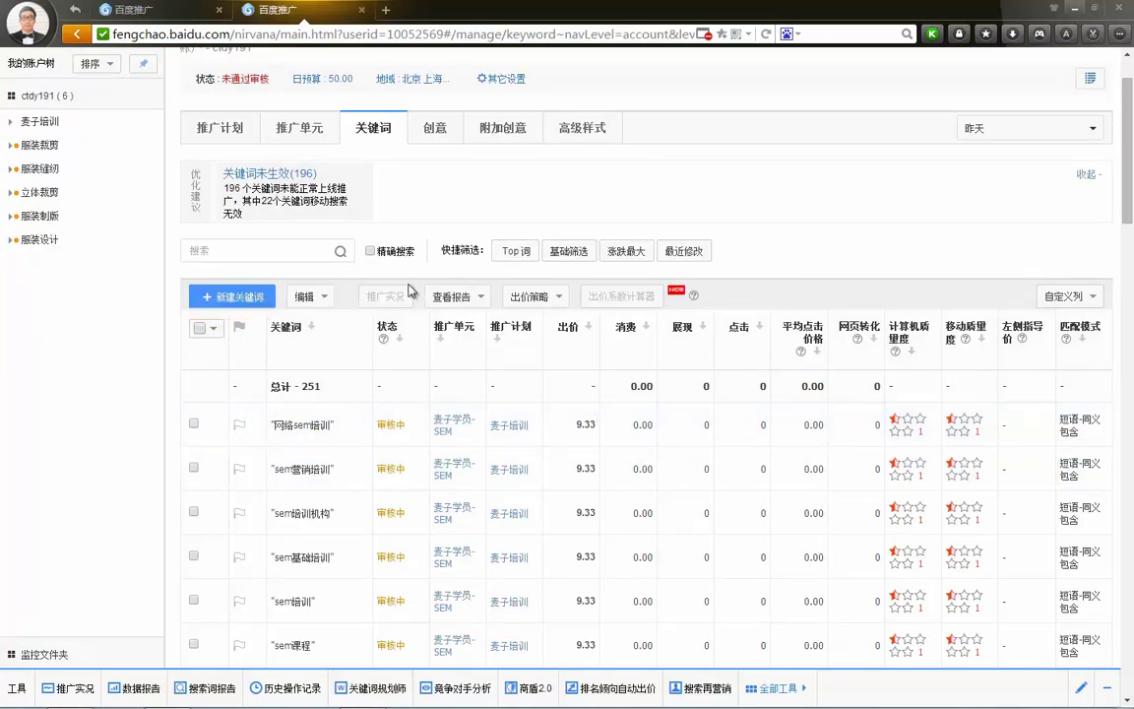
{"action": "left_click", "coordinate": [198, 328]}
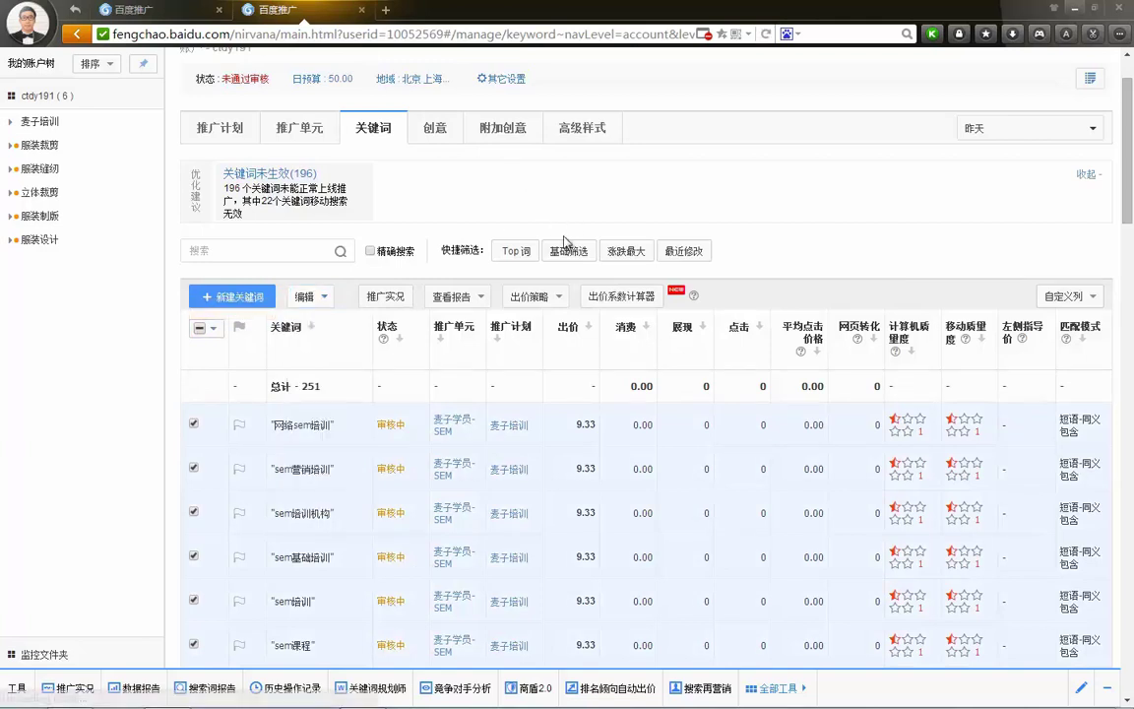
{"action": "scroll", "coordinate": [547, 224], "scroll_direction": "up", "scroll_amount": 2}
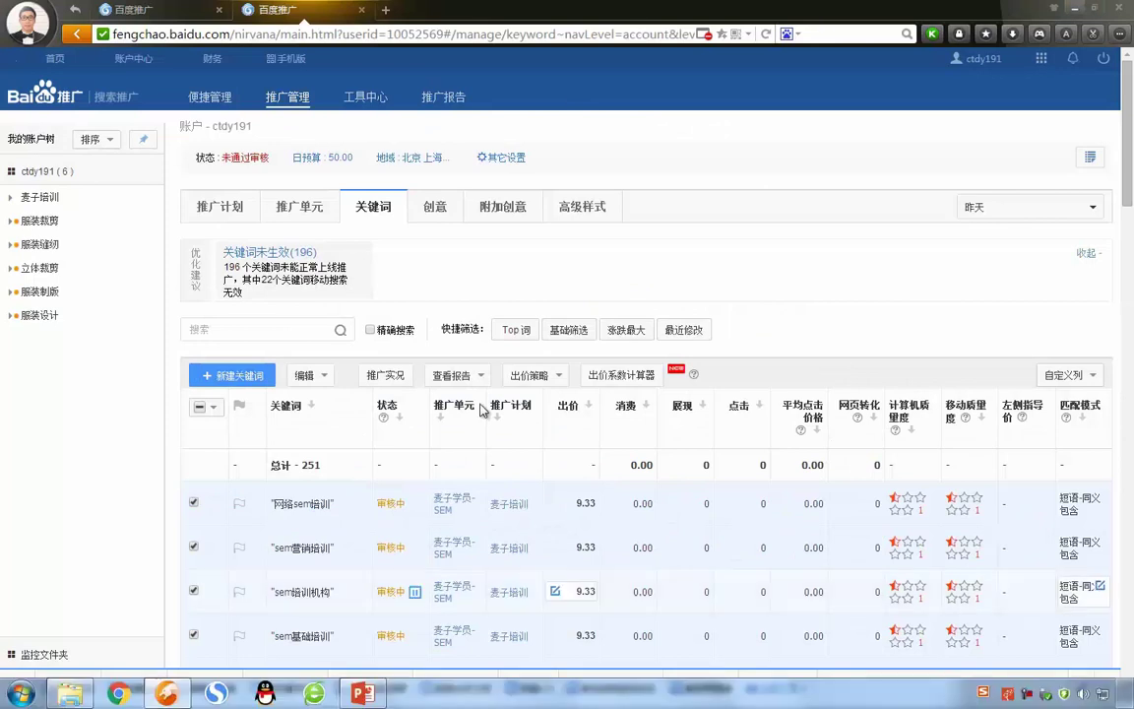
Step: Remove the 出价 column from the keyword table through the custom columns (自定义列)
{"action": "left_click", "coordinate": [1071, 376]}
{"action": "mouse_move", "coordinate": [1000, 459]}
{"action": "left_click", "coordinate": [1063, 463]}
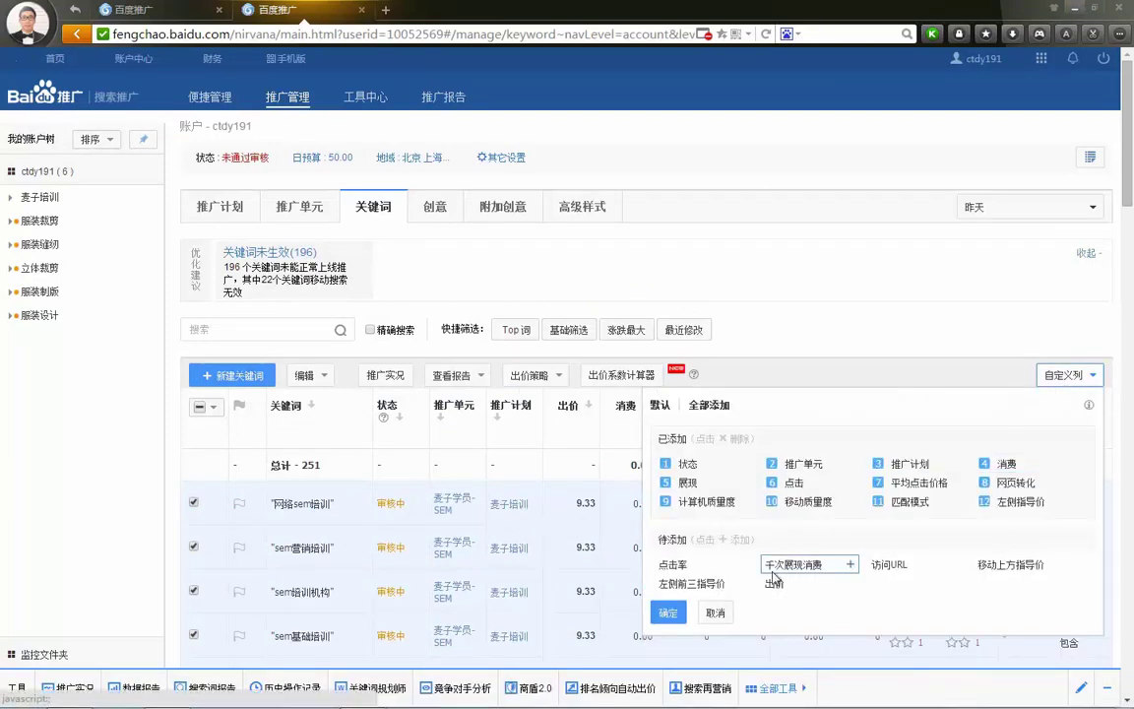
{"action": "left_click", "coordinate": [665, 389]}
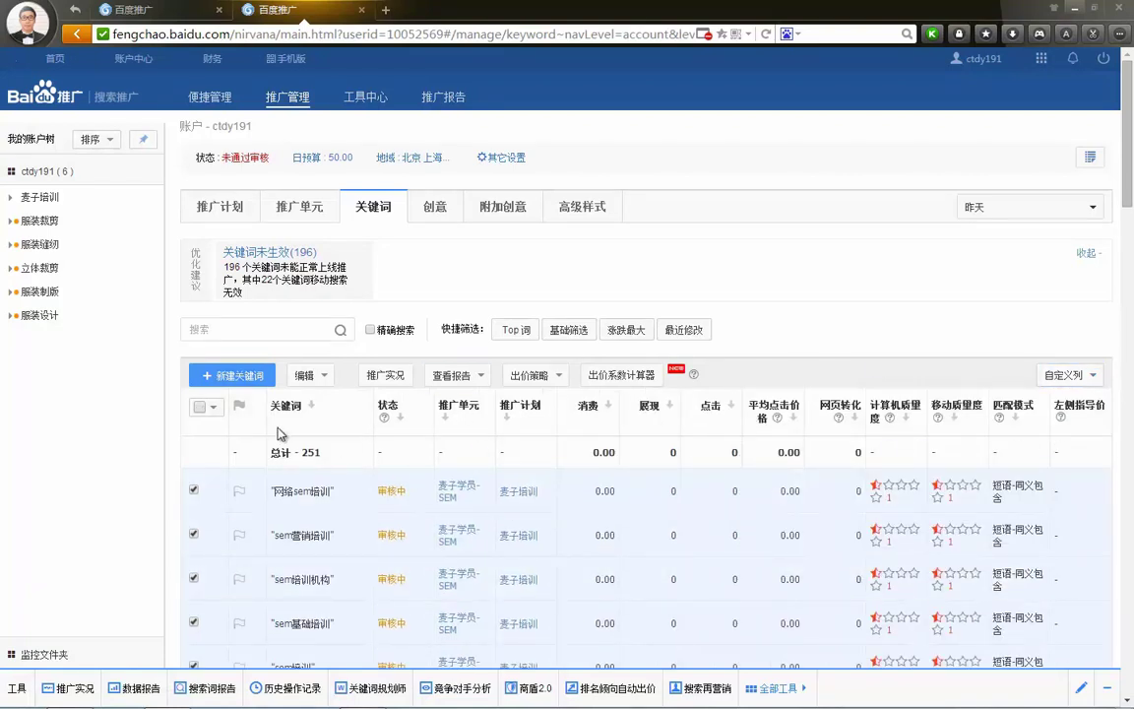
Step: Add the 出价 column back to the keyword table through the custom columns (自定义列)
{"action": "left_click", "coordinate": [210, 411]}
{"action": "left_click", "coordinate": [1090, 380]}
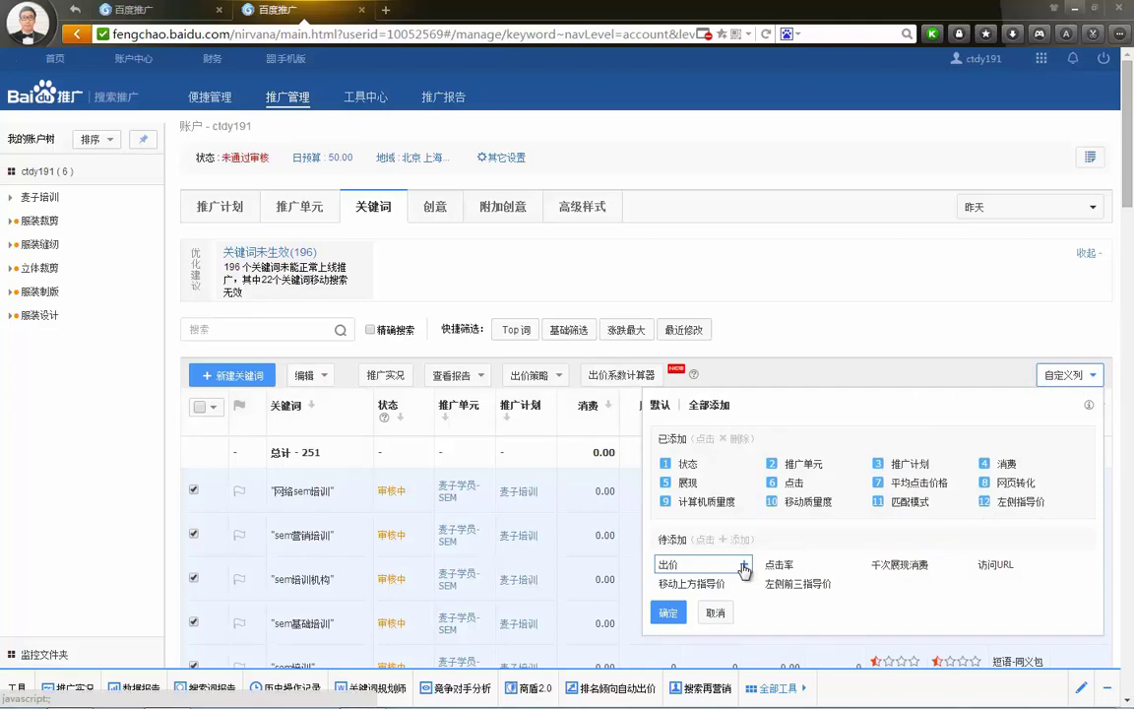
{"action": "left_click", "coordinate": [669, 564]}
{"action": "left_click", "coordinate": [668, 631]}
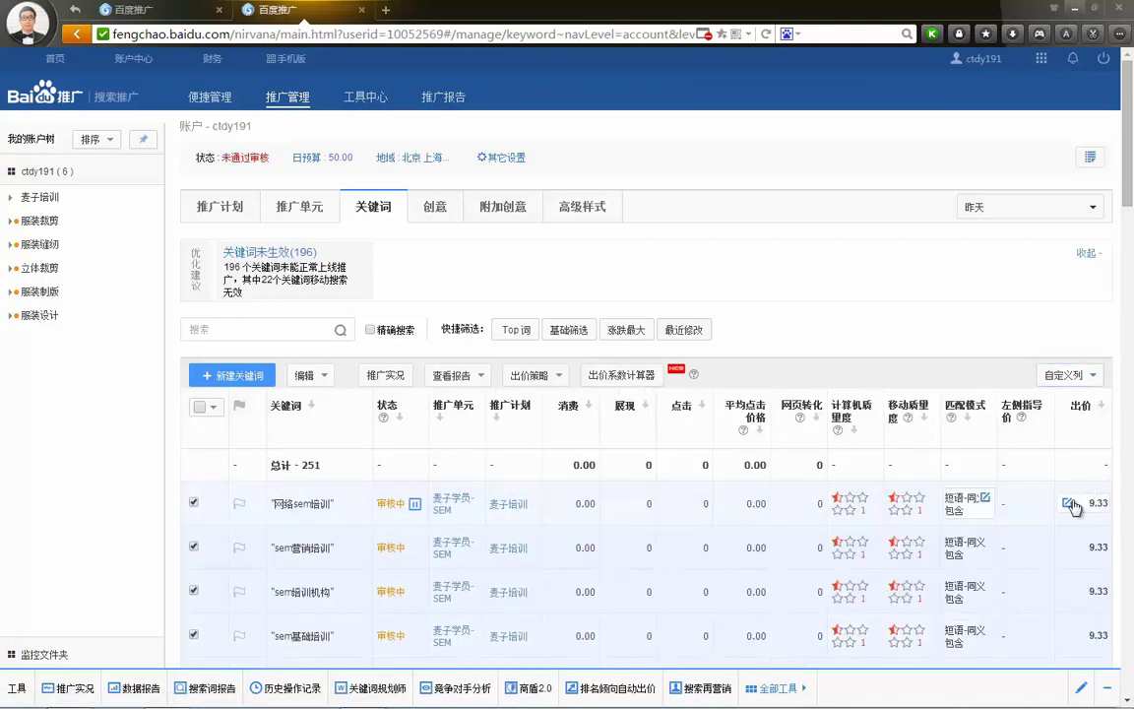
Step: Set the bid (修改出价) of the keyword "sem培训" to 6.96 yuan and apply it
{"action": "left_click", "coordinate": [239, 503]}
{"action": "scroll", "coordinate": [1071, 552], "scroll_direction": "down", "scroll_amount": 3}
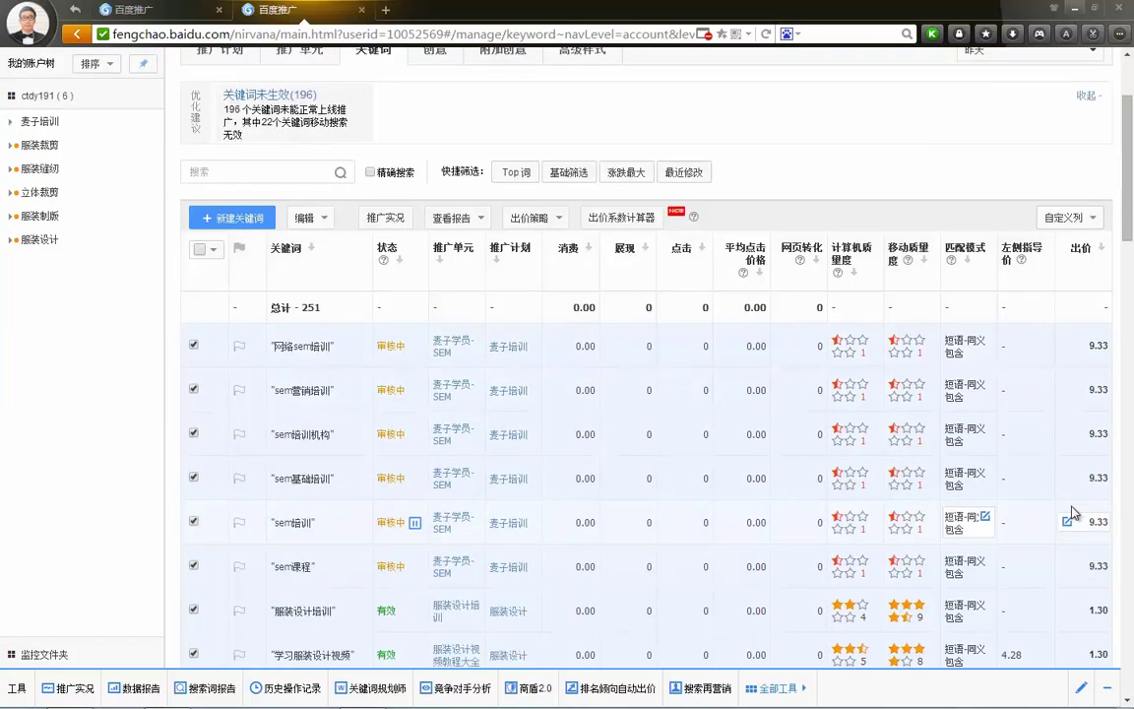
{"action": "left_click", "coordinate": [1070, 527]}
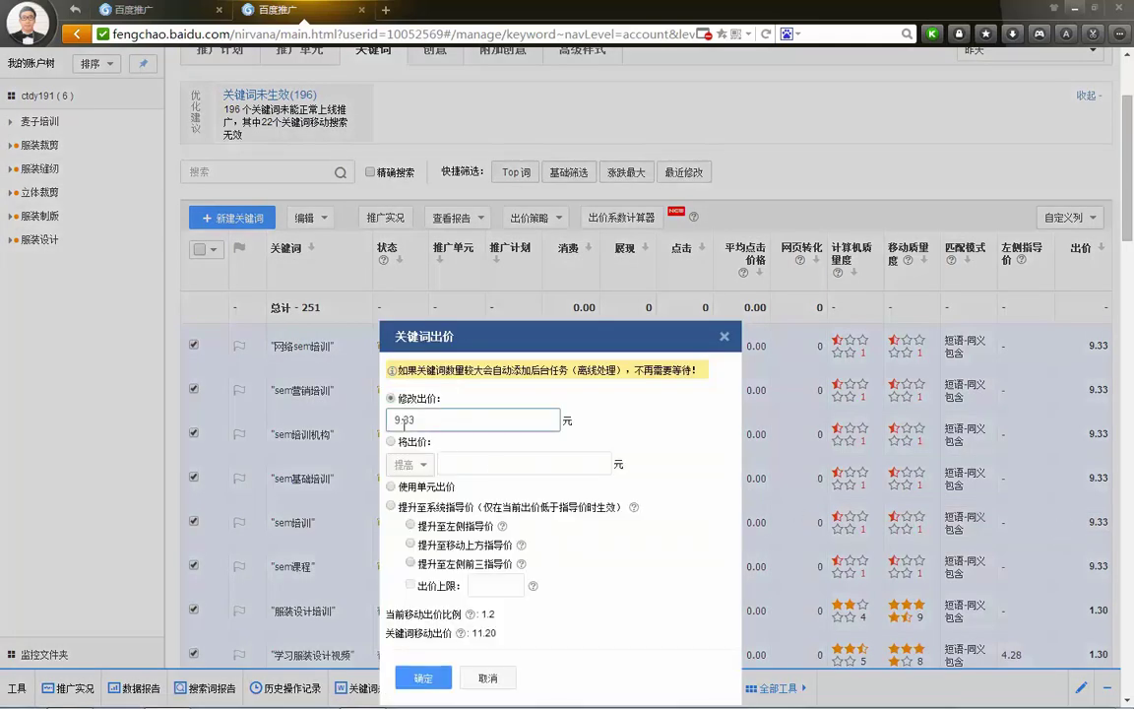
{"action": "type", "text": "3.69"}
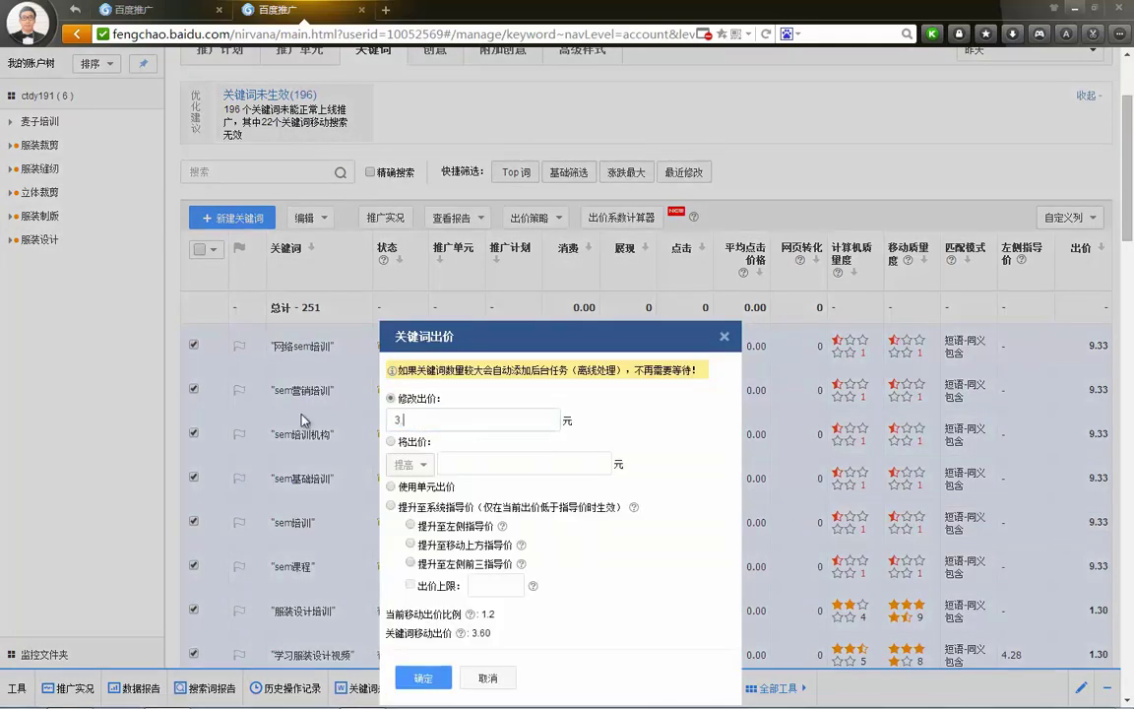
{"action": "key", "text": "BackSpace"}
{"action": "key", "text": "BackSpace"}
{"action": "key", "text": "BackSpace"}
{"action": "key", "text": "BackSpace"}
{"action": "type", "text": "6.96"}
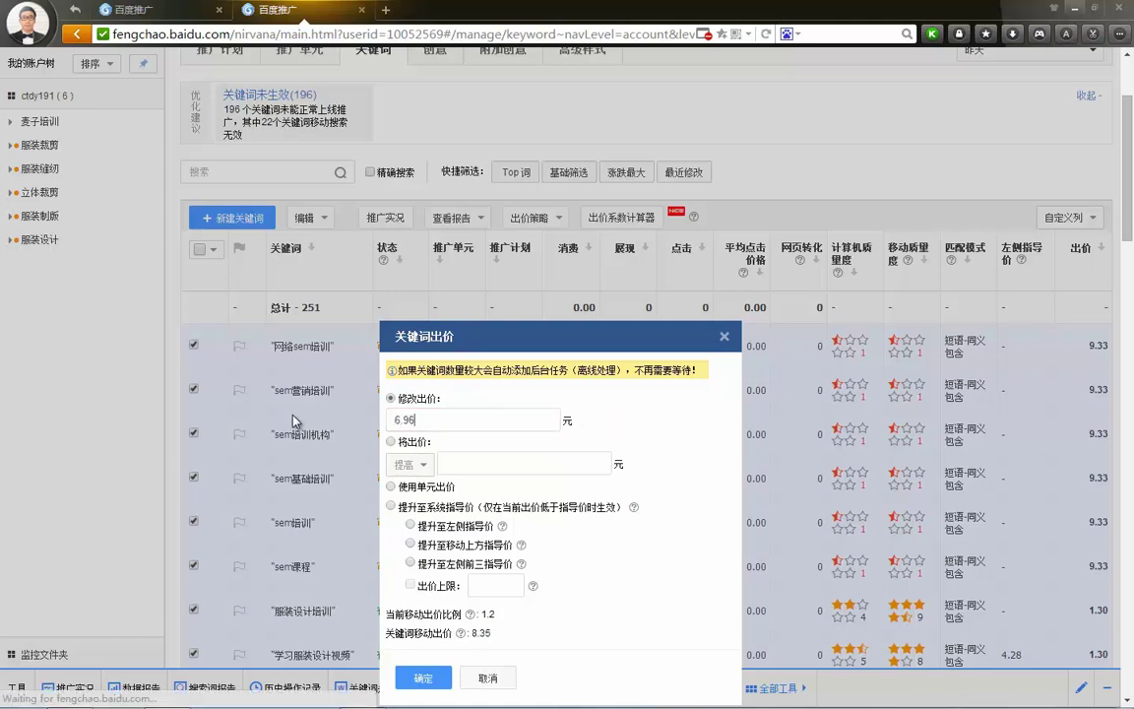
{"action": "left_click", "coordinate": [413, 678]}
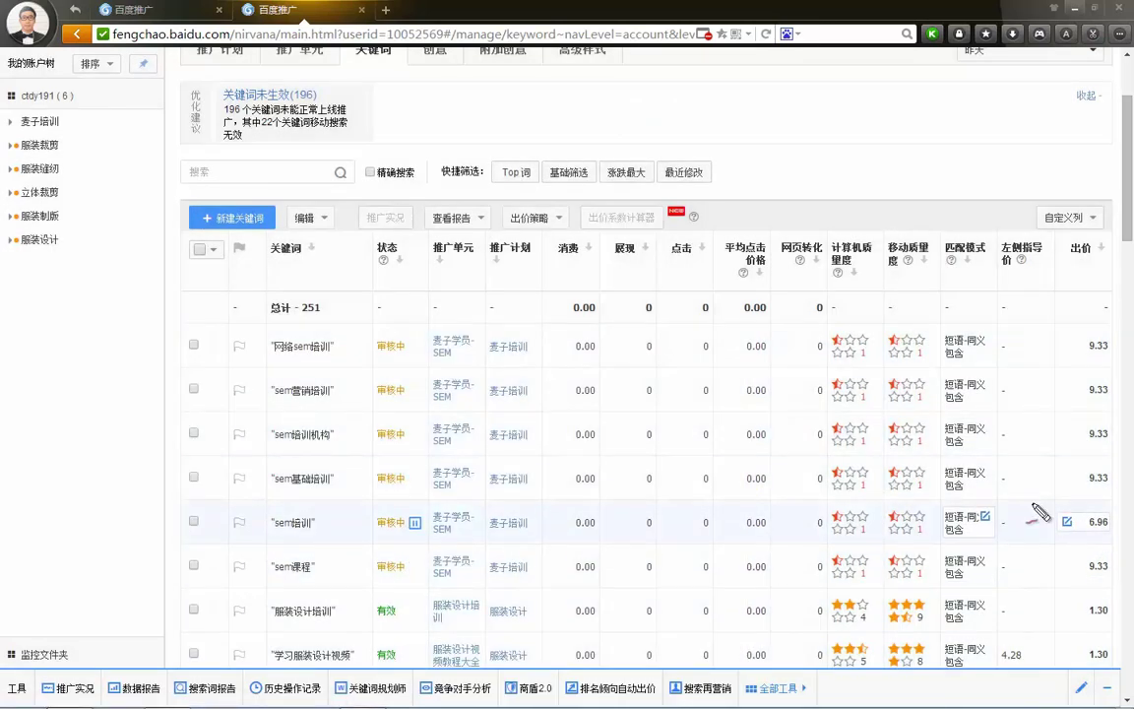
{"action": "mouse_move", "coordinate": [1076, 498]}
{"action": "left_mouse_down"}
{"action": "mouse_move", "coordinate": [1061, 536]}
{"action": "mouse_move", "coordinate": [1094, 502]}
{"action": "left_mouse_up"}
{"action": "left_click_drag", "start_coordinate": [1062, 317], "coordinate": [1063, 424]}
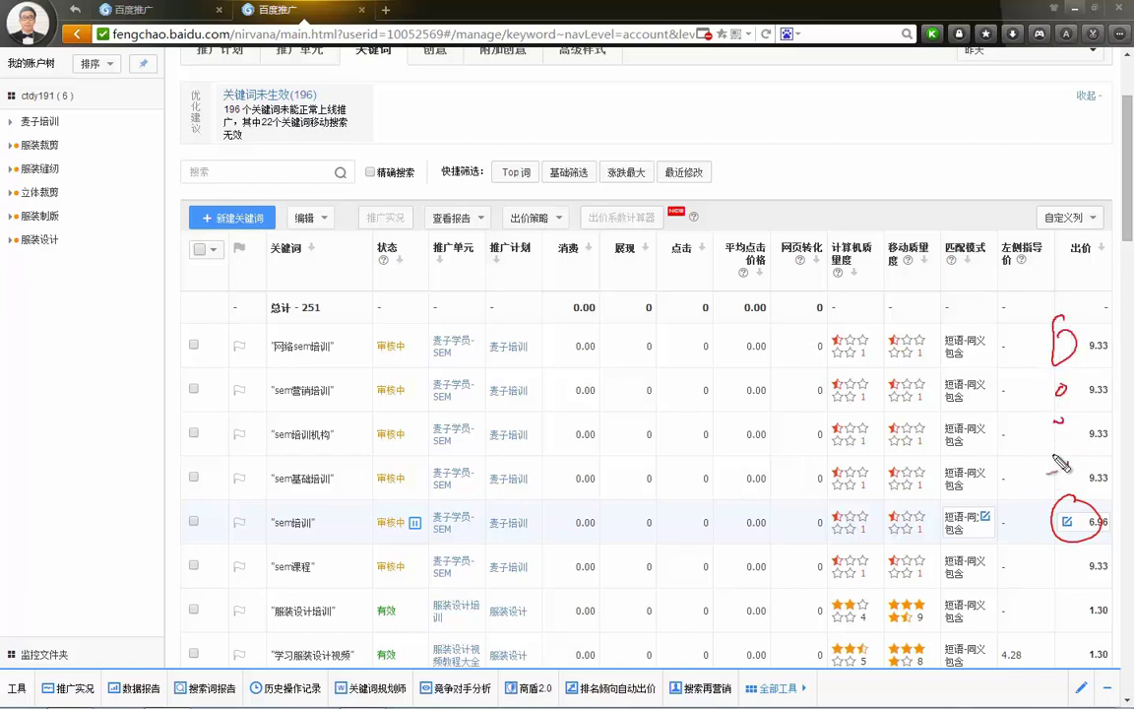
{"action": "key", "text": "Escape"}
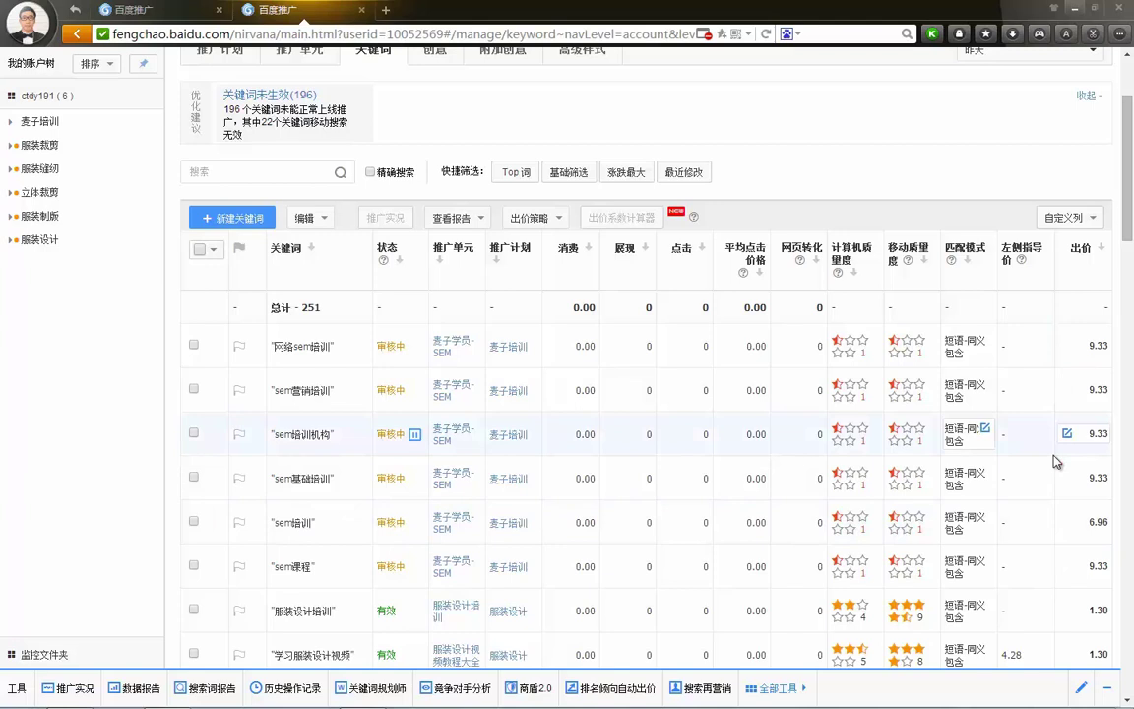
Step: Show the account's 推广单元 list, and look at slide 3 of the PowerPoint presentation before returning to the browser
{"action": "scroll", "coordinate": [440, 340], "scroll_direction": "up", "scroll_amount": 2}
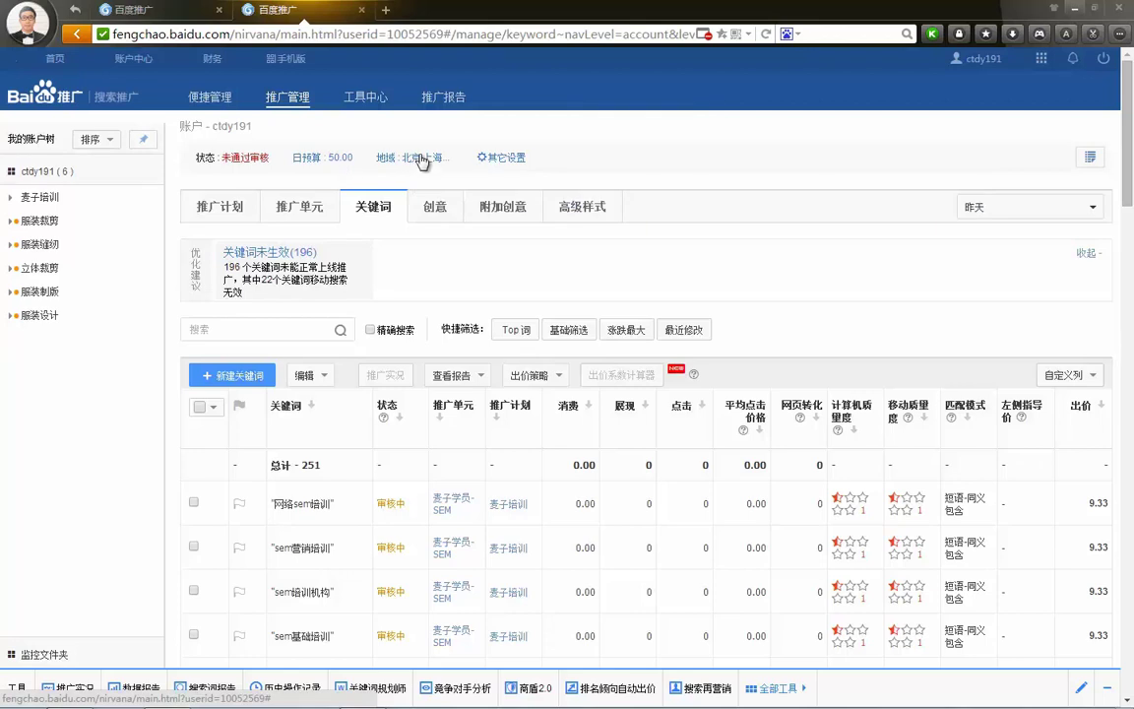
{"action": "left_click", "coordinate": [297, 209]}
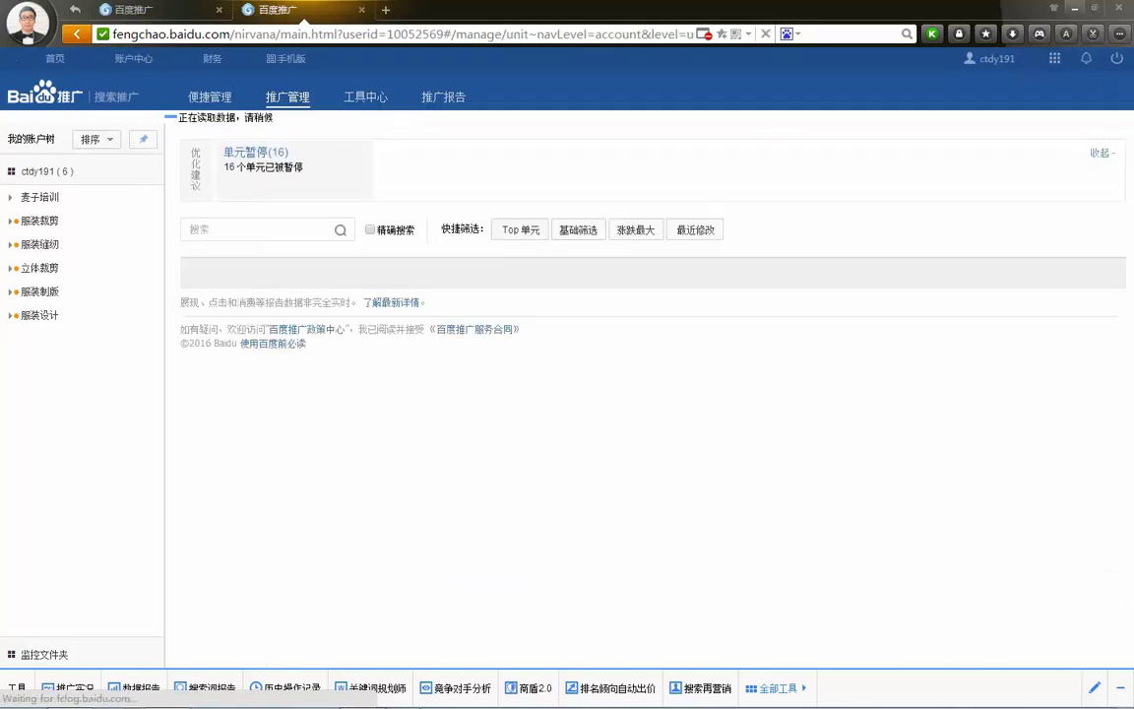
{"action": "left_click", "coordinate": [363, 695]}
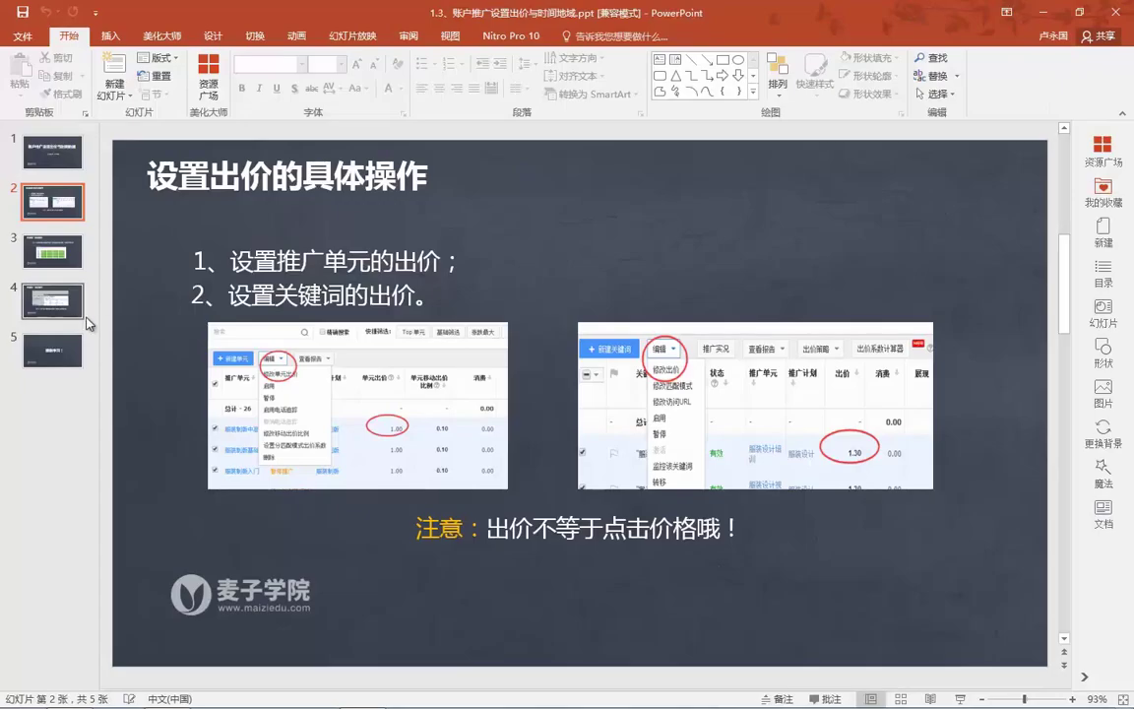
{"action": "left_click", "coordinate": [52, 251]}
{"action": "key", "text": "alt+Tab"}
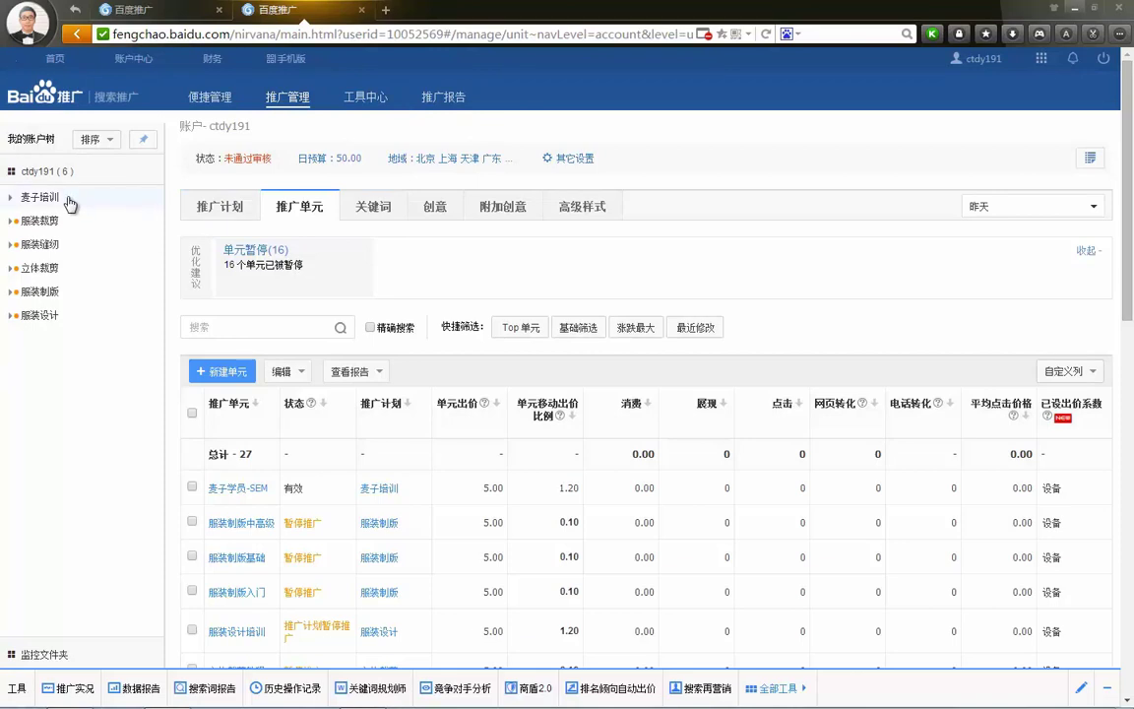
Step: Open the 麦子培训 plan and bring up its 推广时段 settings
{"action": "left_click", "coordinate": [37, 196]}
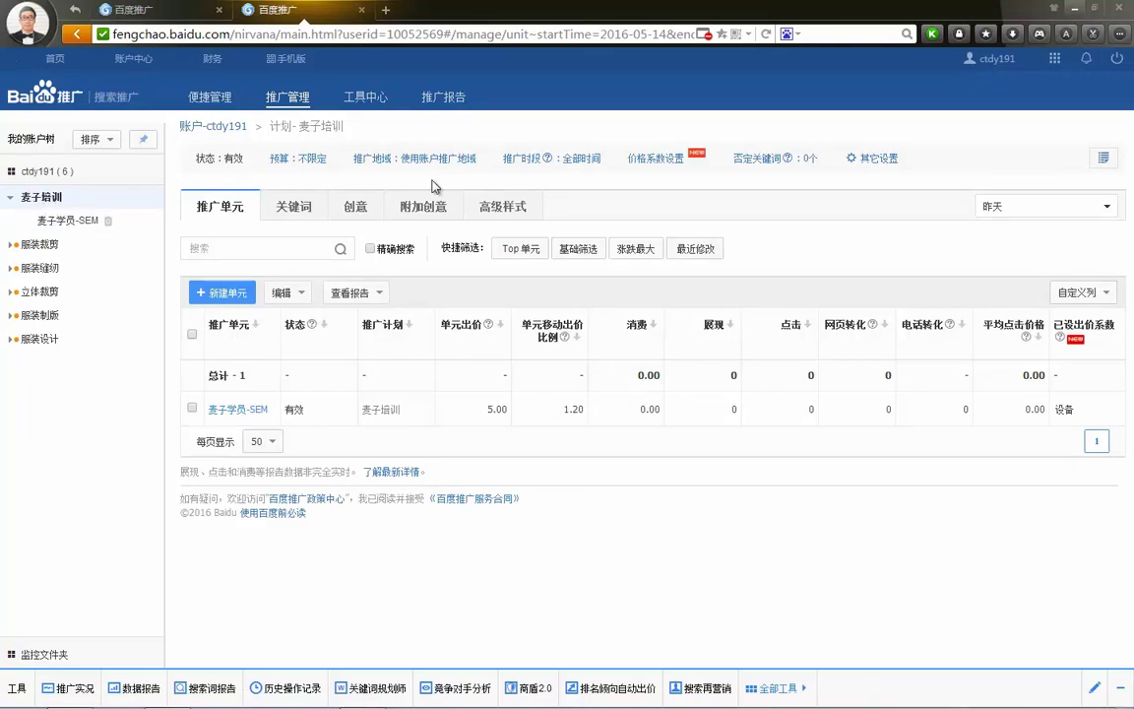
{"action": "mouse_move", "coordinate": [547, 165]}
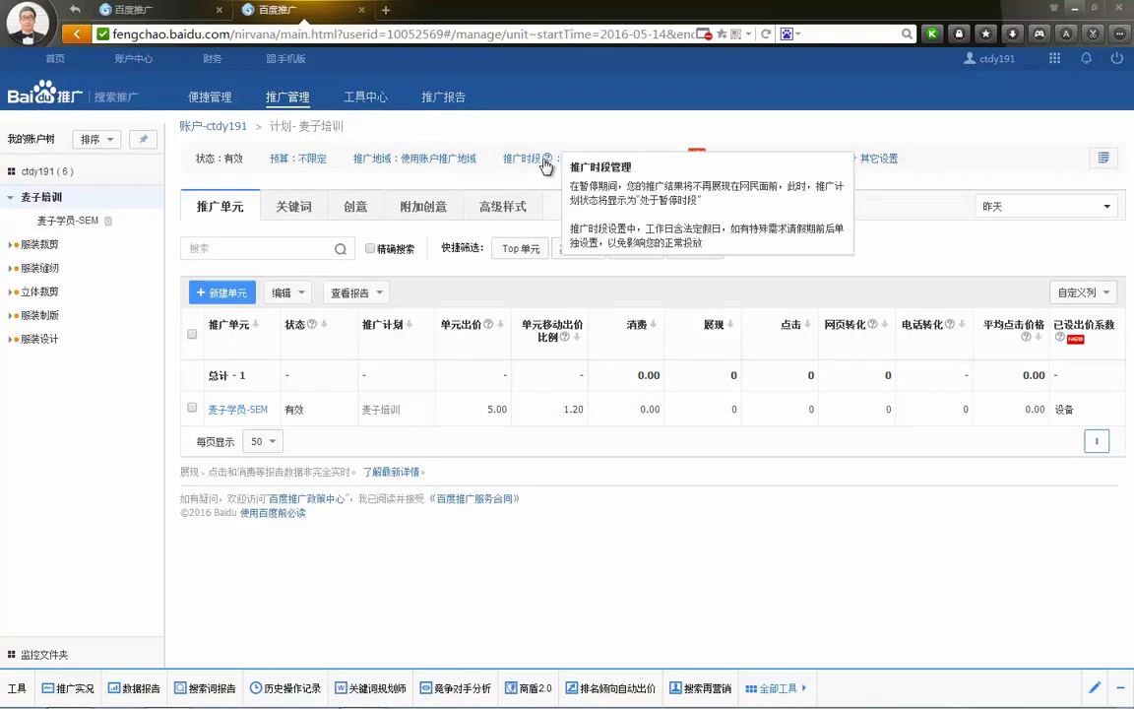
{"action": "left_click", "coordinate": [522, 158]}
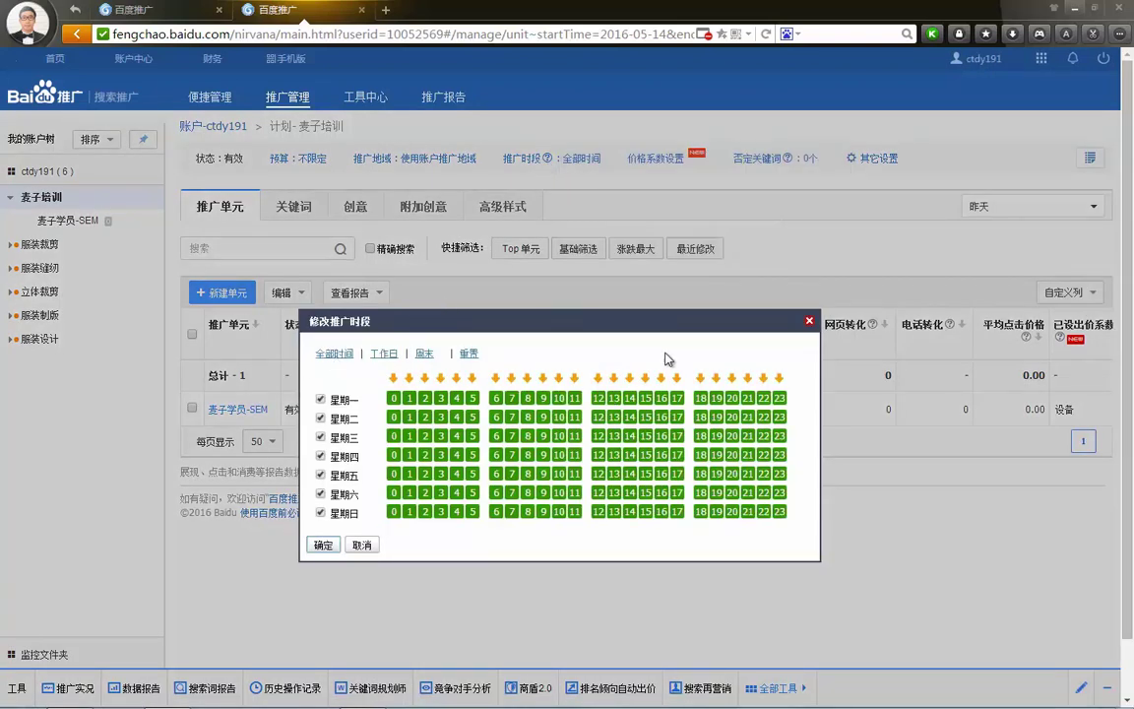
Step: Try single hour columns and the 工作日 and 周末 presets in the schedule, and reset it (重置)
{"action": "left_click", "coordinate": [575, 378]}
{"action": "left_click", "coordinate": [575, 378]}
{"action": "left_click", "coordinate": [716, 378]}
{"action": "left_click", "coordinate": [385, 355]}
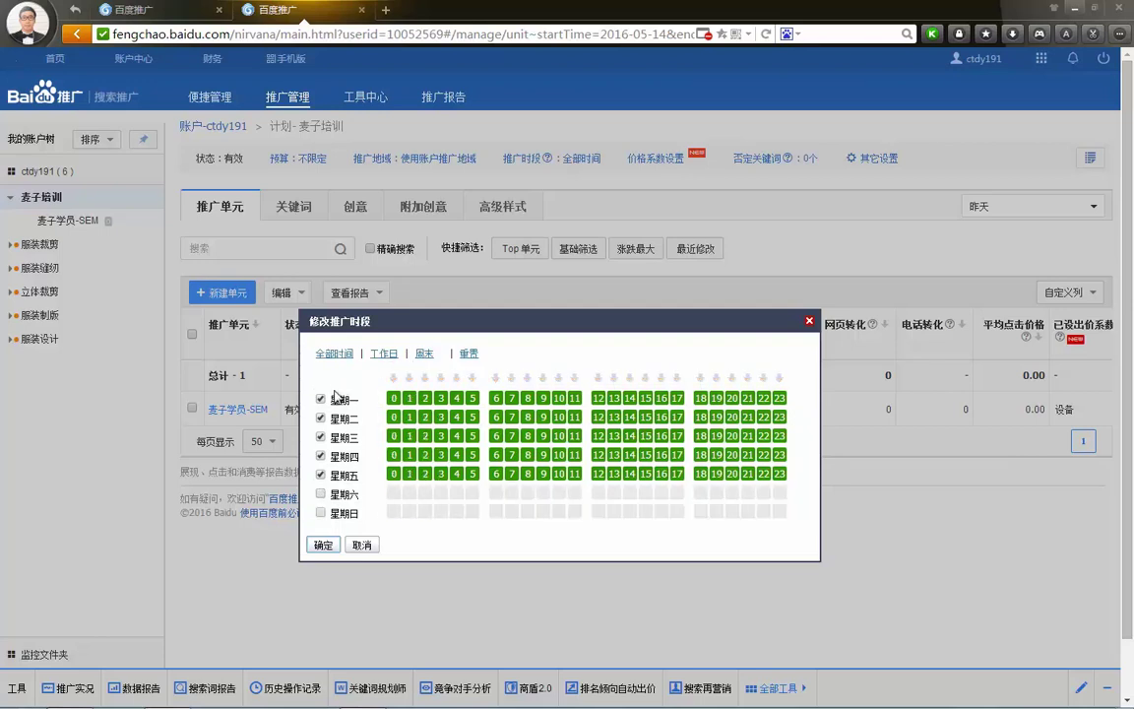
{"action": "left_click", "coordinate": [425, 357]}
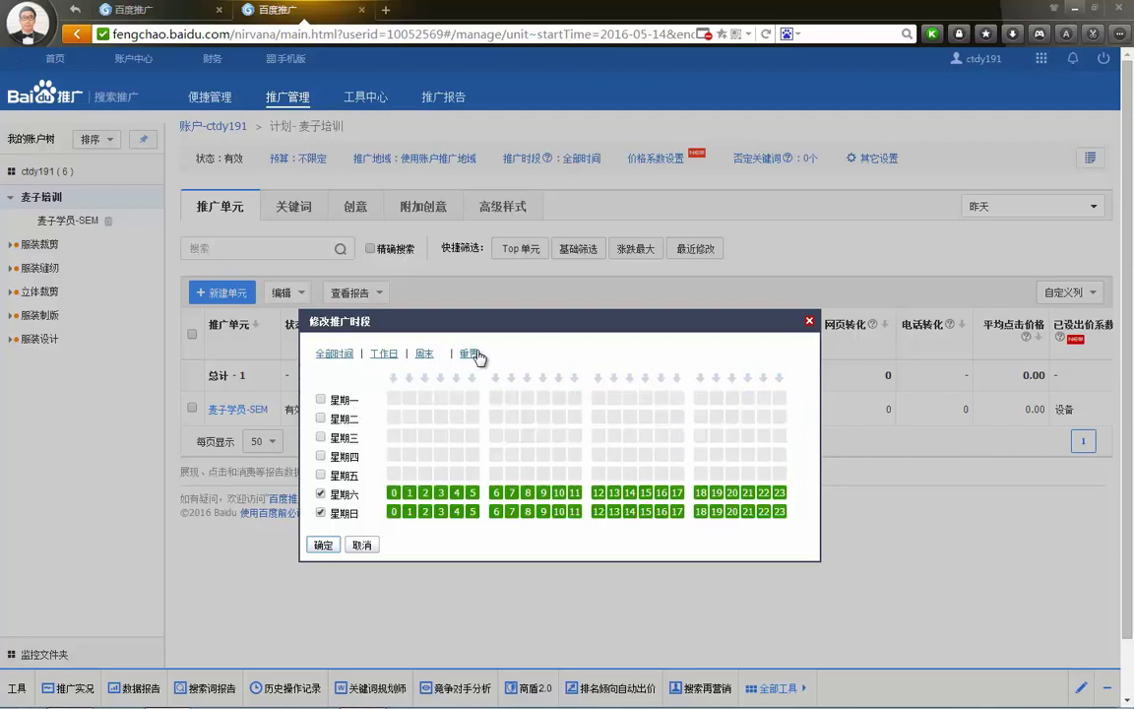
{"action": "left_click", "coordinate": [470, 357]}
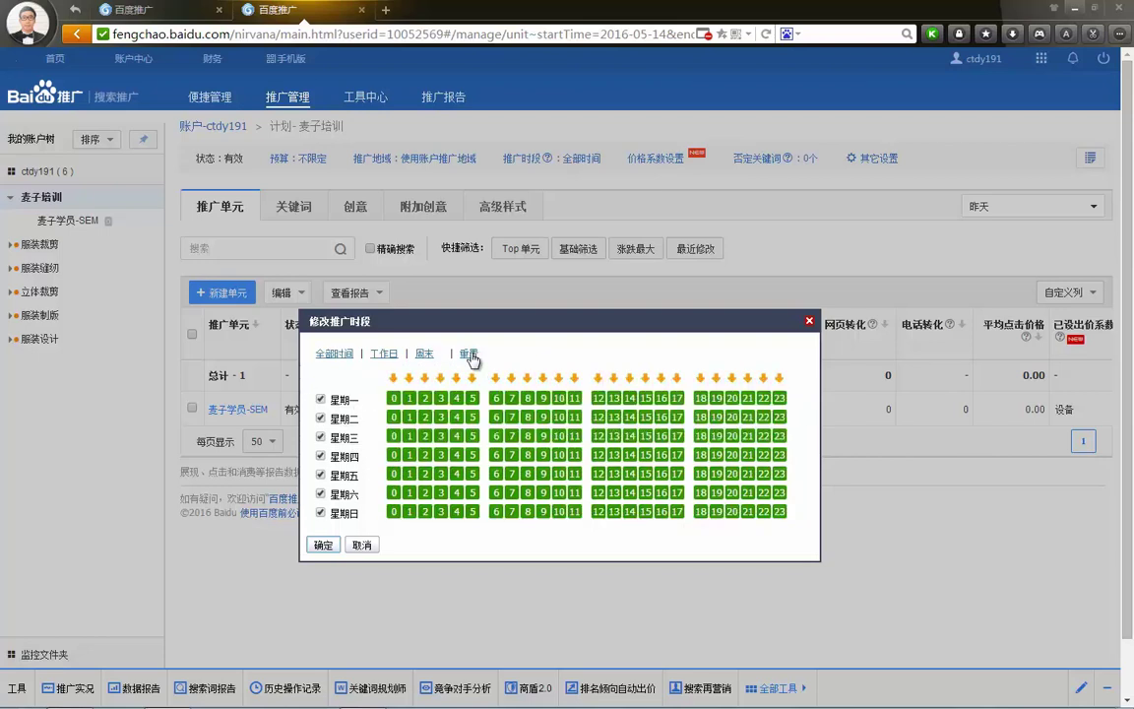
Step: Turn off hours 0 to 7 for every day of the week in the plan's schedule
{"action": "left_click", "coordinate": [395, 378]}
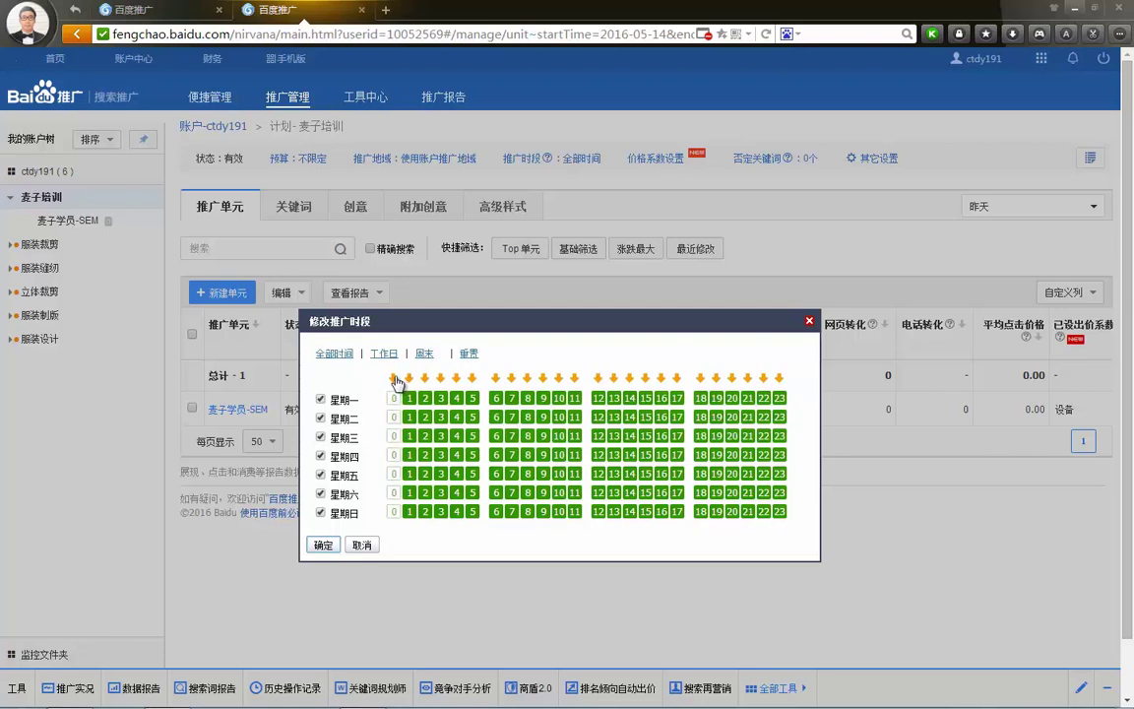
{"action": "left_click", "coordinate": [409, 378]}
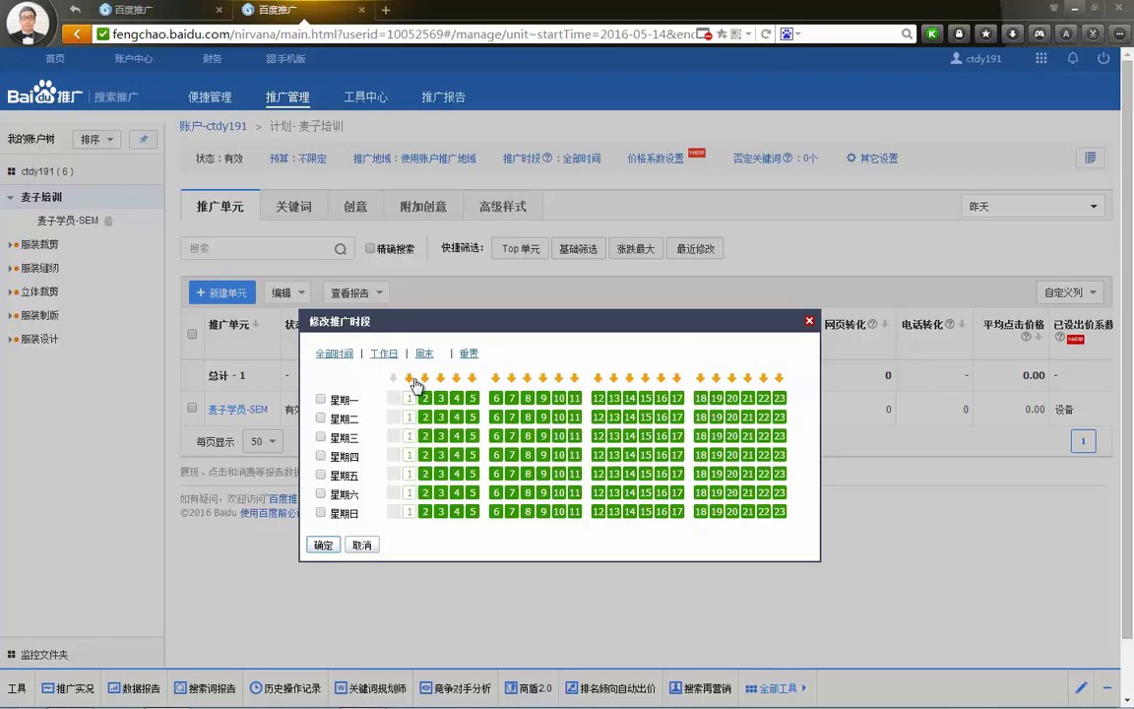
{"action": "left_click", "coordinate": [424, 378]}
{"action": "left_click", "coordinate": [440, 378]}
{"action": "left_click", "coordinate": [456, 378]}
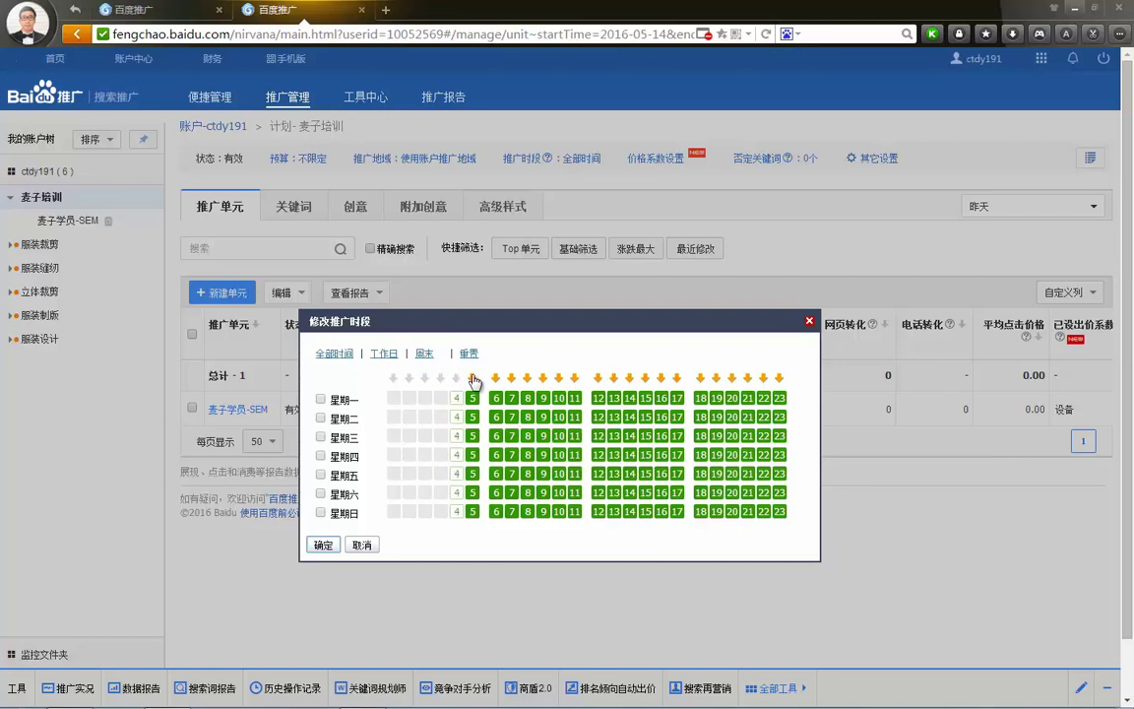
{"action": "left_click", "coordinate": [471, 378]}
{"action": "left_click", "coordinate": [496, 378]}
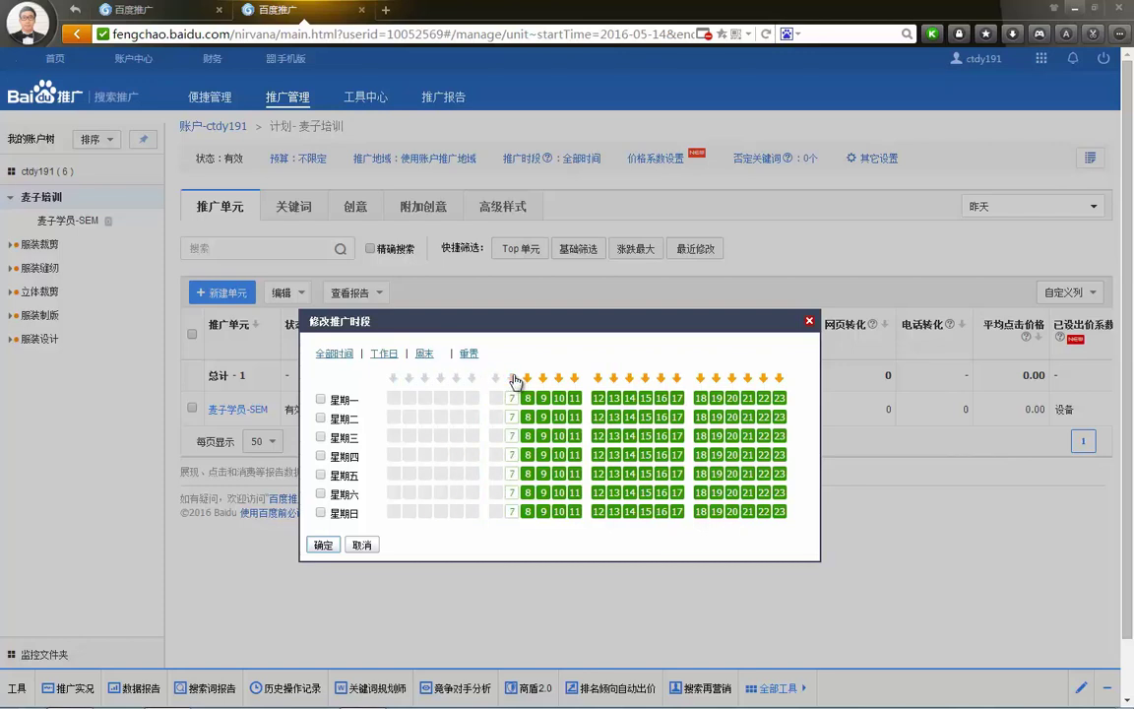
{"action": "left_click", "coordinate": [528, 378]}
{"action": "left_click", "coordinate": [528, 378]}
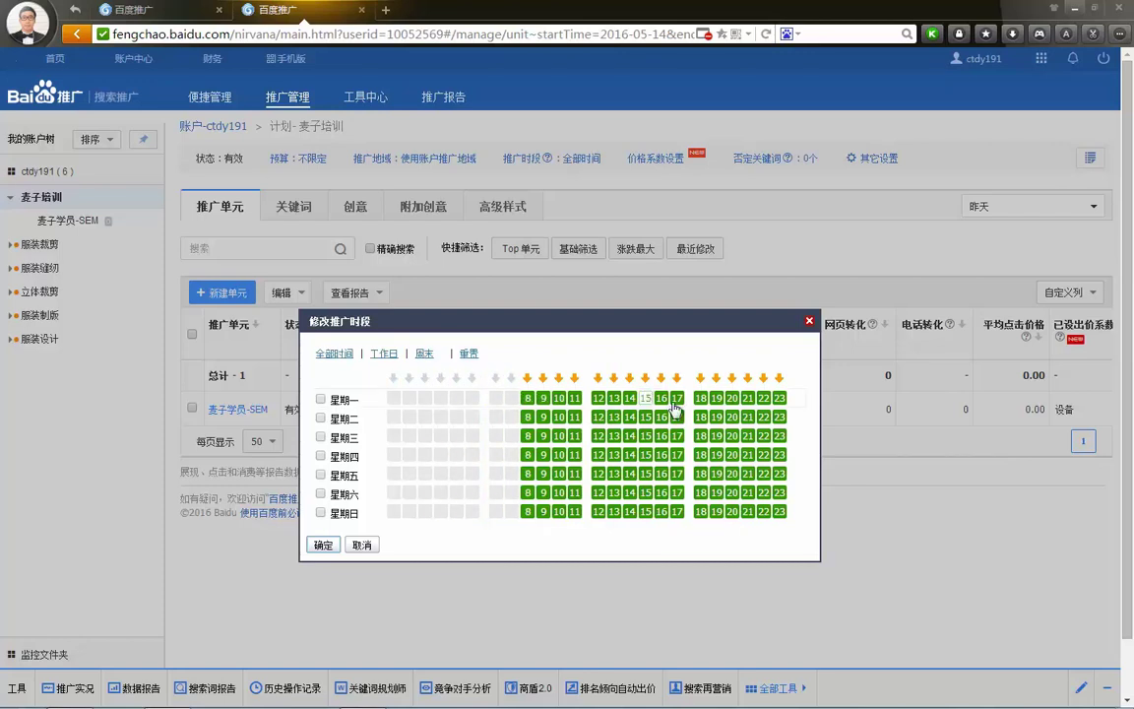
Step: Turn off hours 19 to 23 for every day of the week in the plan's schedule
{"action": "left_click", "coordinate": [780, 380]}
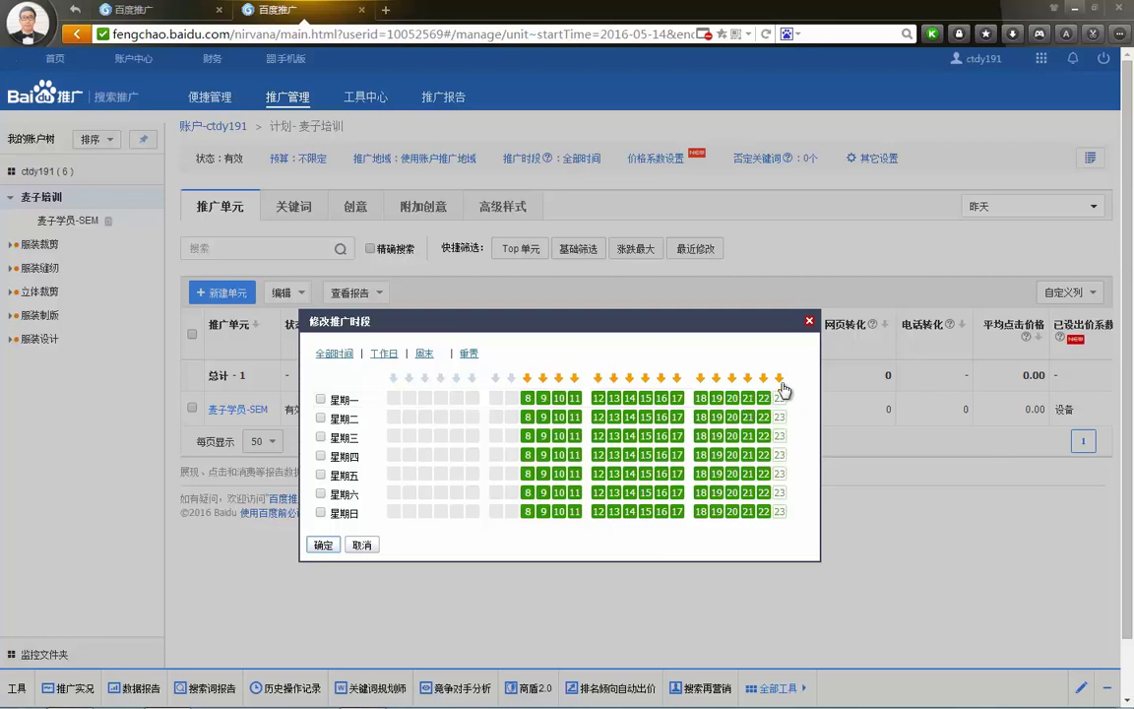
{"action": "left_click", "coordinate": [780, 380]}
{"action": "left_click", "coordinate": [716, 380]}
{"action": "left_click", "coordinate": [733, 380]}
{"action": "left_click", "coordinate": [748, 379]}
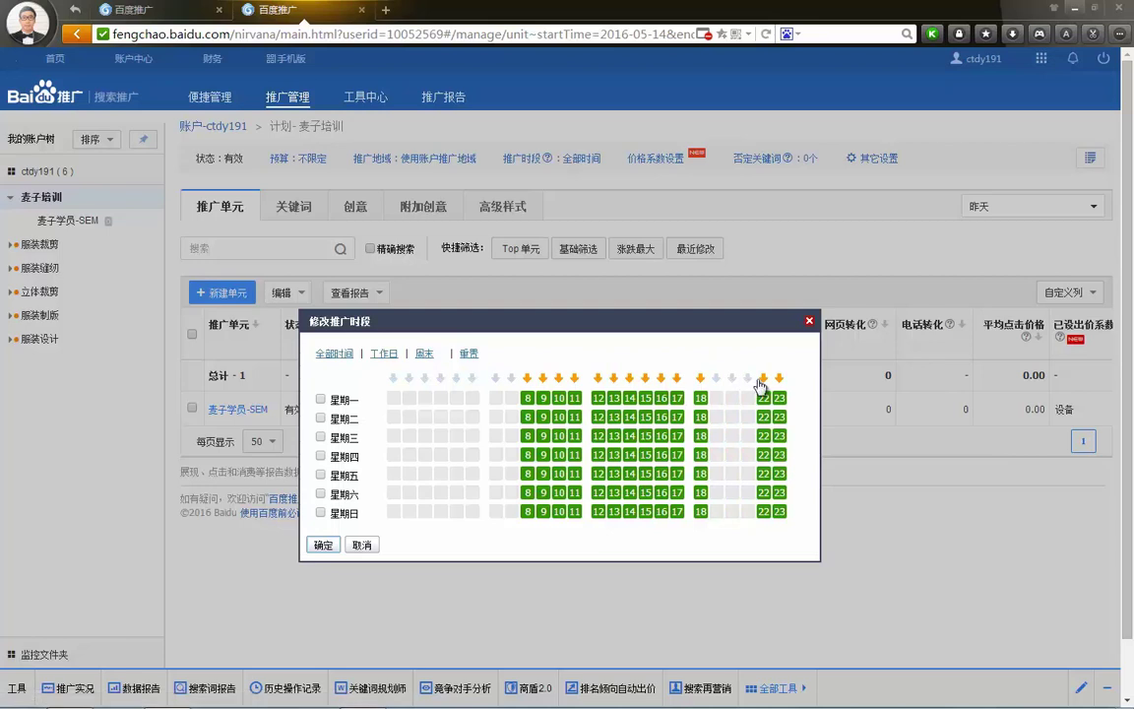
{"action": "left_click", "coordinate": [764, 379]}
{"action": "left_click", "coordinate": [780, 380]}
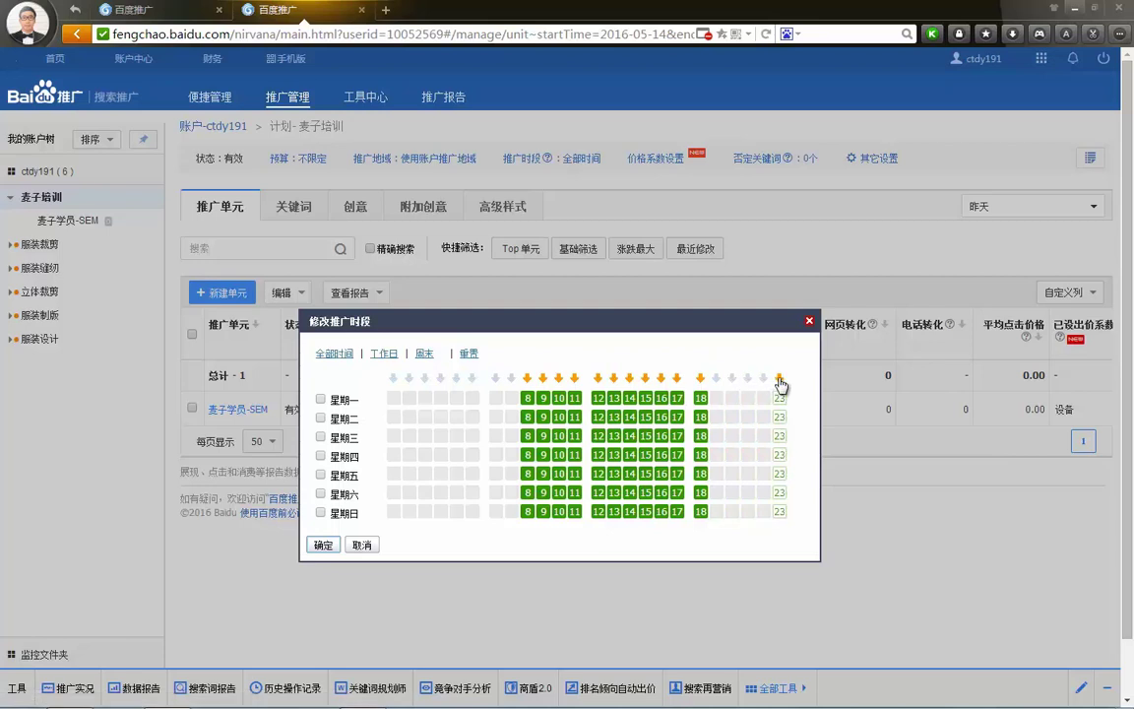
Step: Turn off all of Sunday (星期日) in the schedule and save the promotion time slots
{"action": "left_click", "coordinate": [320, 512]}
{"action": "left_click", "coordinate": [320, 513]}
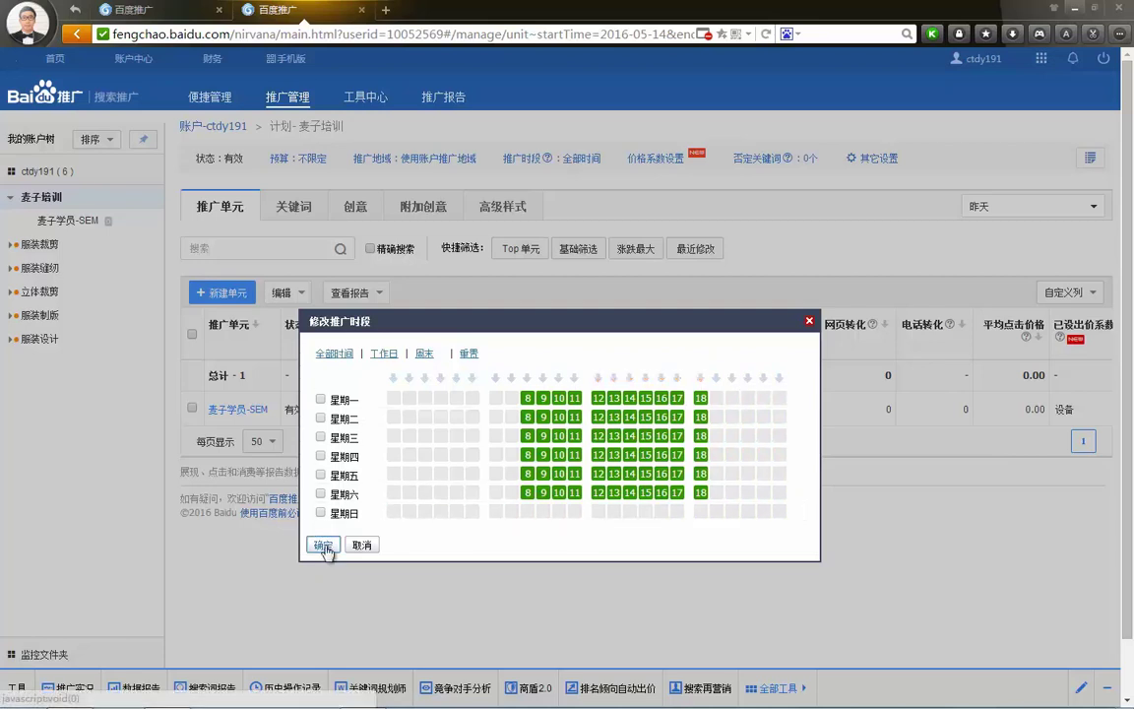
{"action": "key", "text": "Return"}
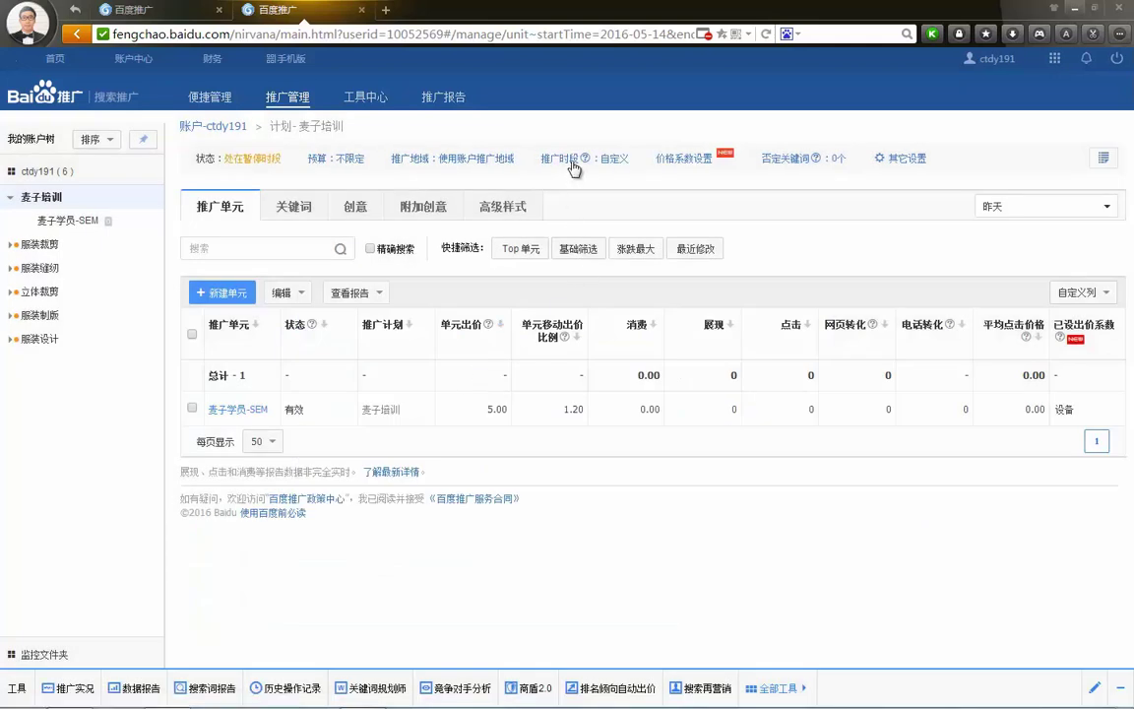
Step: Reopen the plan's 推广时段 schedule, turn on hours 0 and 19 to 23 for Monday to Saturday, and save it
{"action": "left_click", "coordinate": [567, 162]}
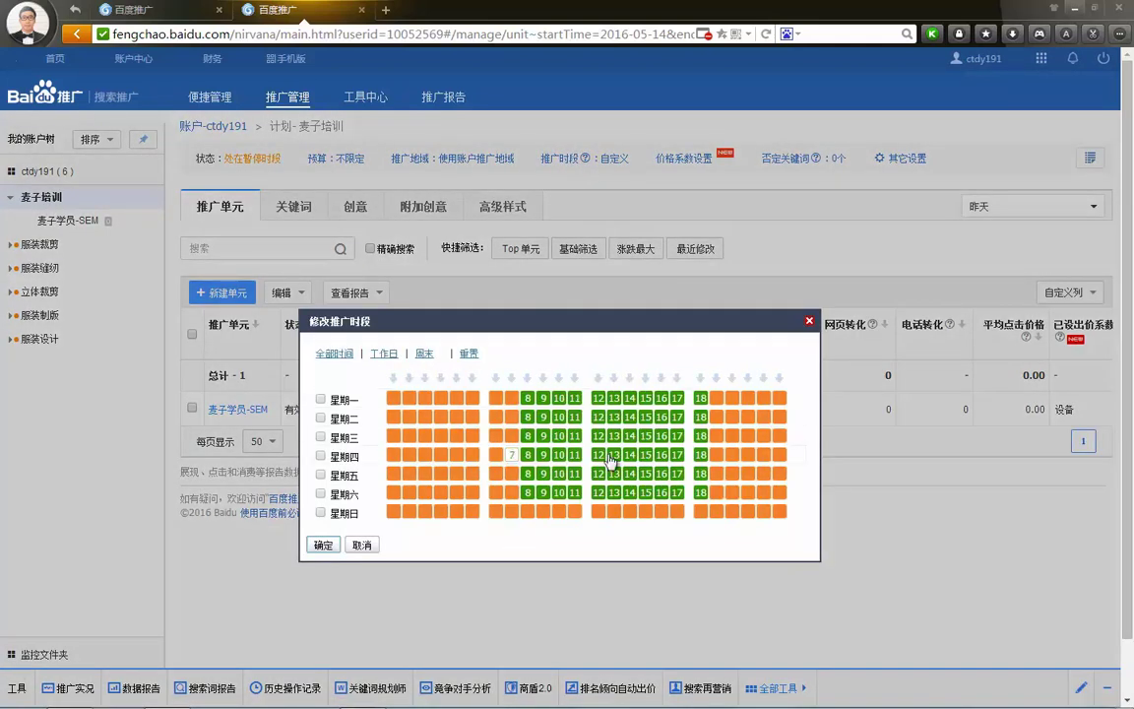
{"action": "left_click", "coordinate": [718, 379]}
{"action": "left_click", "coordinate": [733, 379]}
{"action": "left_click", "coordinate": [749, 379]}
{"action": "left_click", "coordinate": [764, 378]}
{"action": "left_click", "coordinate": [779, 378]}
{"action": "left_click", "coordinate": [717, 512]}
{"action": "left_click", "coordinate": [733, 512]}
{"action": "left_click", "coordinate": [748, 512]}
{"action": "left_click", "coordinate": [764, 512]}
{"action": "left_click", "coordinate": [779, 512]}
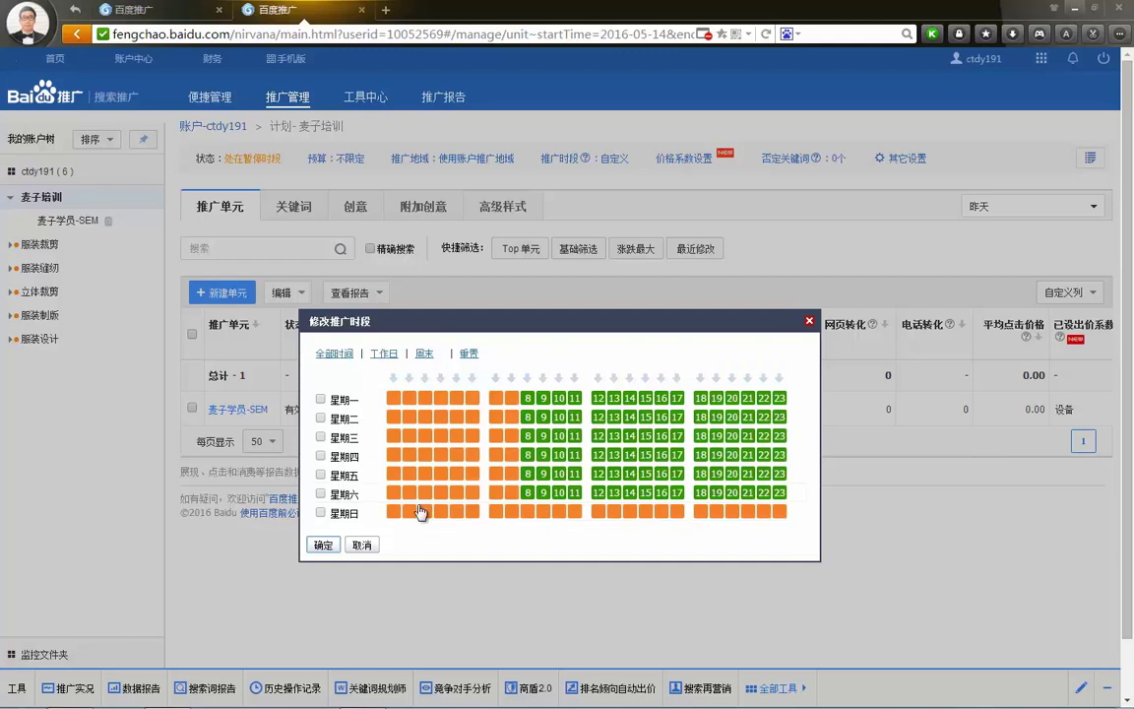
{"action": "left_click", "coordinate": [396, 378]}
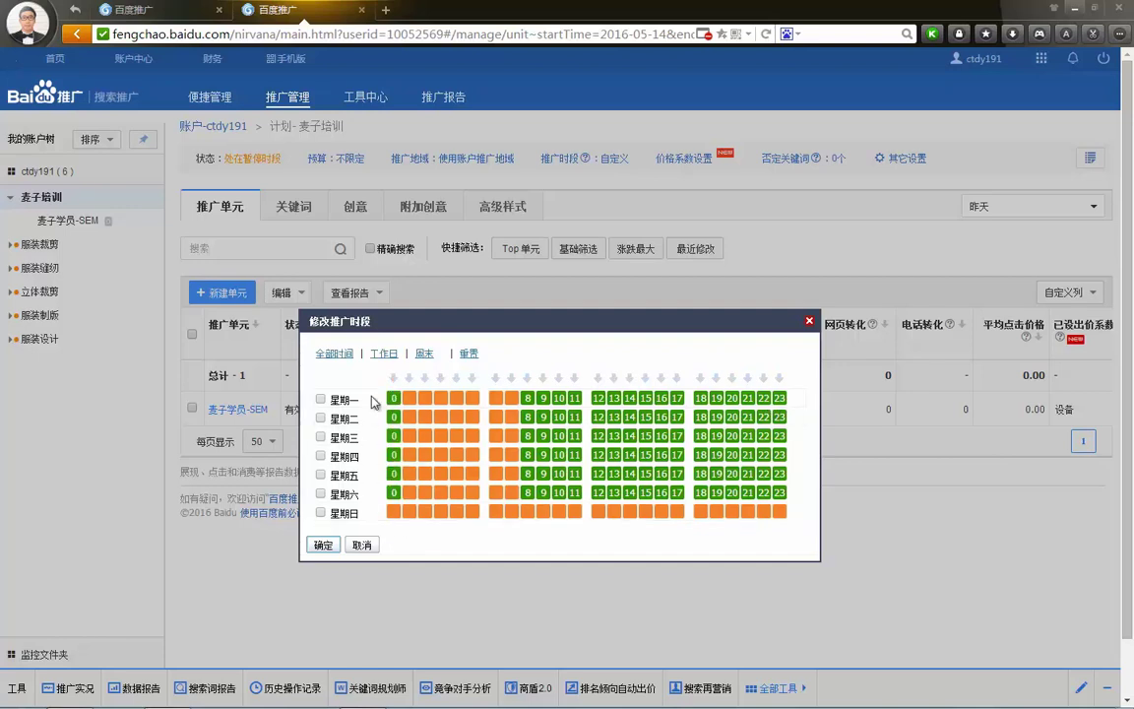
{"action": "left_click", "coordinate": [324, 545]}
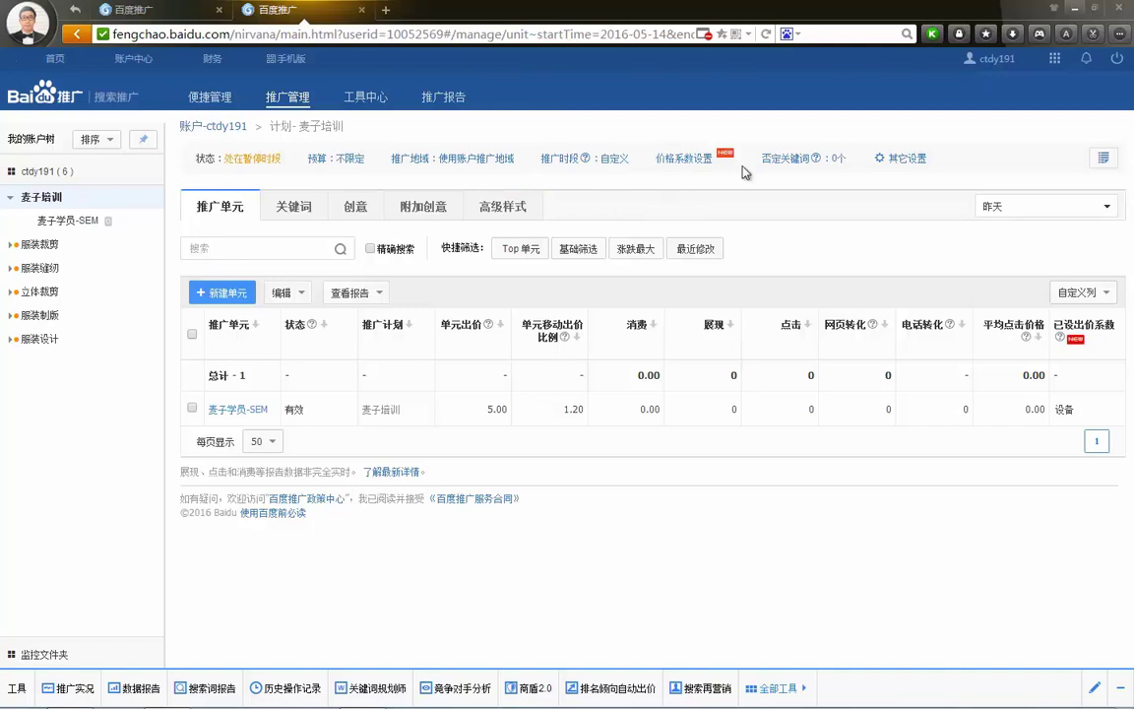
Step: Open the plan's 价格系数设置 and show the 分时段出价 settings
{"action": "left_click", "coordinate": [695, 164]}
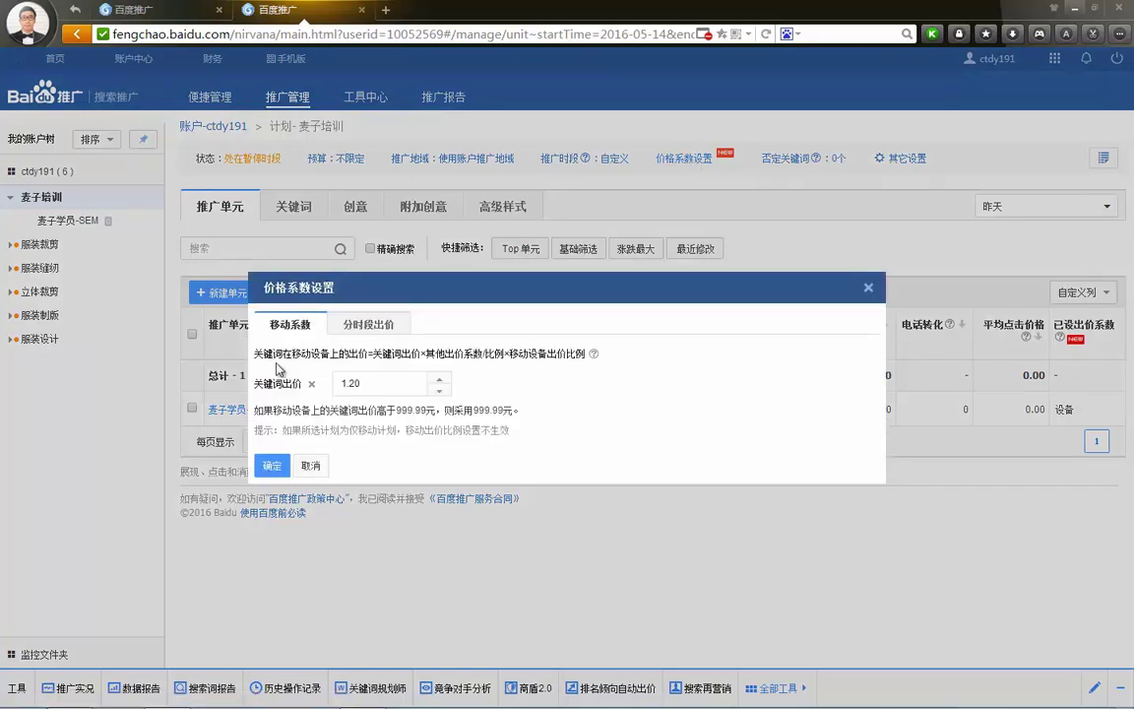
{"action": "left_click", "coordinate": [368, 324]}
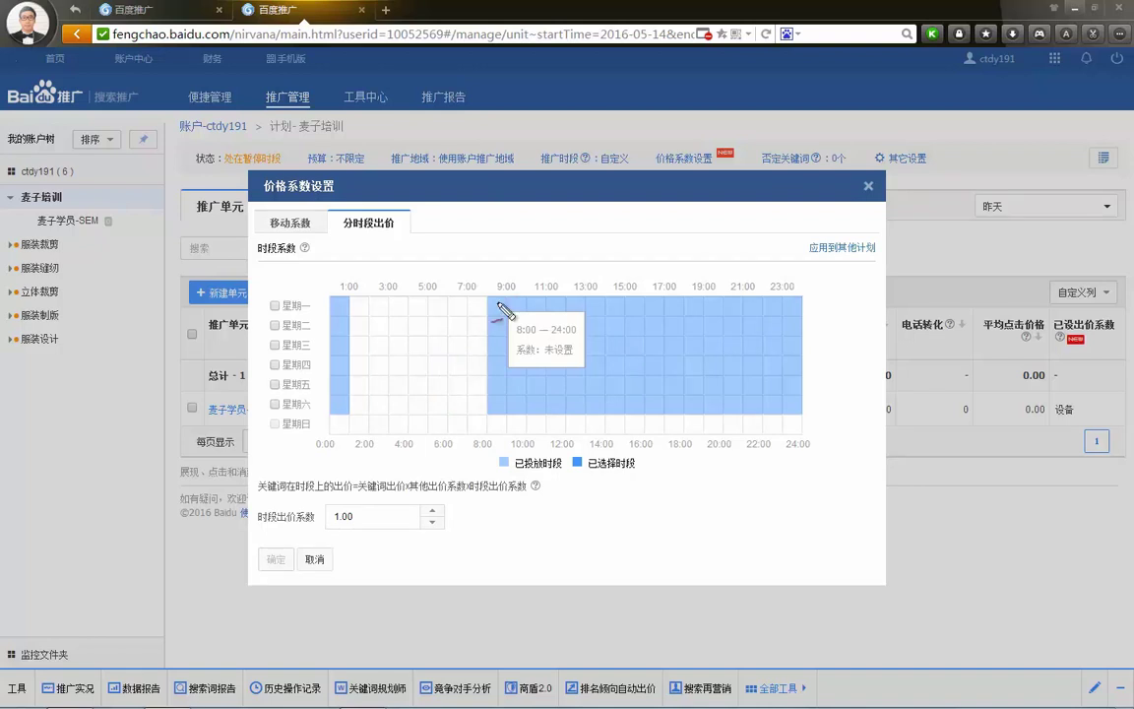
{"action": "mouse_move", "coordinate": [486, 287]}
{"action": "left_mouse_down"}
{"action": "mouse_move", "coordinate": [553, 305]}
{"action": "mouse_move", "coordinate": [486, 274]}
{"action": "left_mouse_up"}
{"action": "mouse_move", "coordinate": [509, 218]}
{"action": "left_mouse_down"}
{"action": "mouse_move", "coordinate": [525, 238]}
{"action": "mouse_move", "coordinate": [525, 224]}
{"action": "mouse_move", "coordinate": [581, 247]}
{"action": "mouse_move", "coordinate": [577, 235]}
{"action": "left_mouse_up"}
{"action": "left_click_drag", "start_coordinate": [588, 239], "coordinate": [595, 237]}
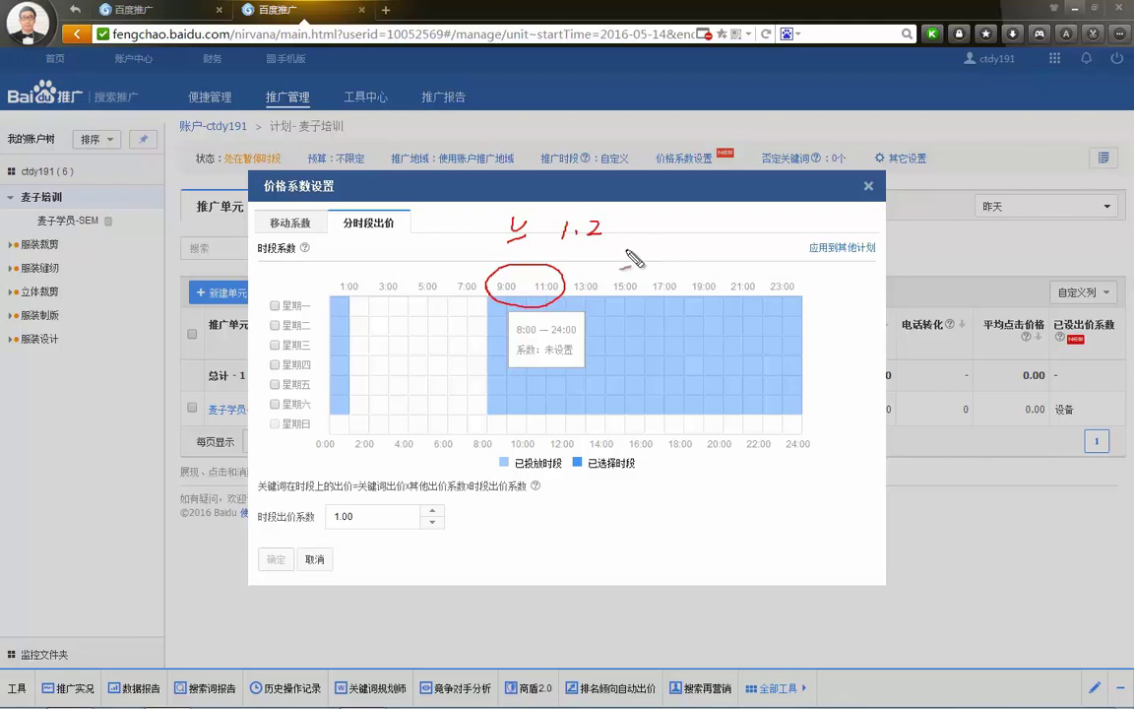
{"action": "mouse_move", "coordinate": [571, 267]}
{"action": "left_mouse_down"}
{"action": "mouse_move", "coordinate": [627, 219]}
{"action": "mouse_move", "coordinate": [677, 197]}
{"action": "mouse_move", "coordinate": [709, 227]}
{"action": "mouse_move", "coordinate": [741, 223]}
{"action": "mouse_move", "coordinate": [753, 242]}
{"action": "mouse_move", "coordinate": [798, 235]}
{"action": "left_mouse_up"}
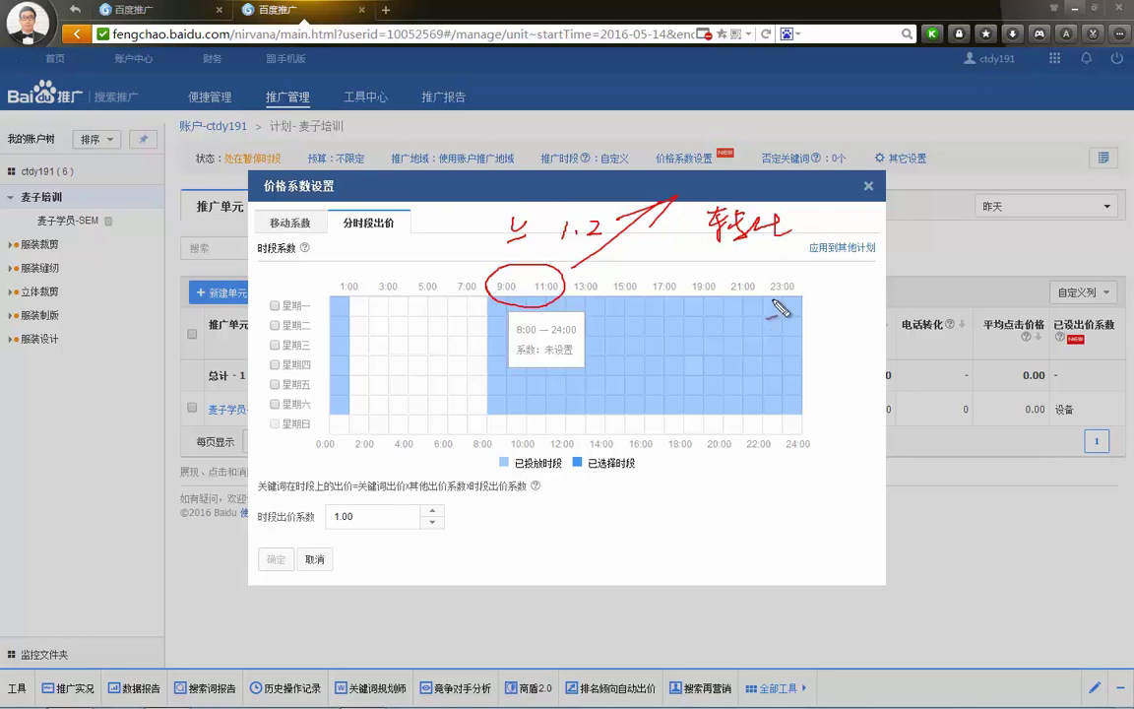
Step: Mark the 21:00 slot in the 分时段出价 grid, clear the annotations, and close 价格系数设置 without saving
{"action": "mouse_move", "coordinate": [748, 273]}
{"action": "left_mouse_down"}
{"action": "mouse_move", "coordinate": [728, 278]}
{"action": "mouse_move", "coordinate": [727, 297]}
{"action": "mouse_move", "coordinate": [760, 296]}
{"action": "mouse_move", "coordinate": [751, 379]}
{"action": "mouse_move", "coordinate": [792, 418]}
{"action": "mouse_move", "coordinate": [788, 436]}
{"action": "left_mouse_up"}
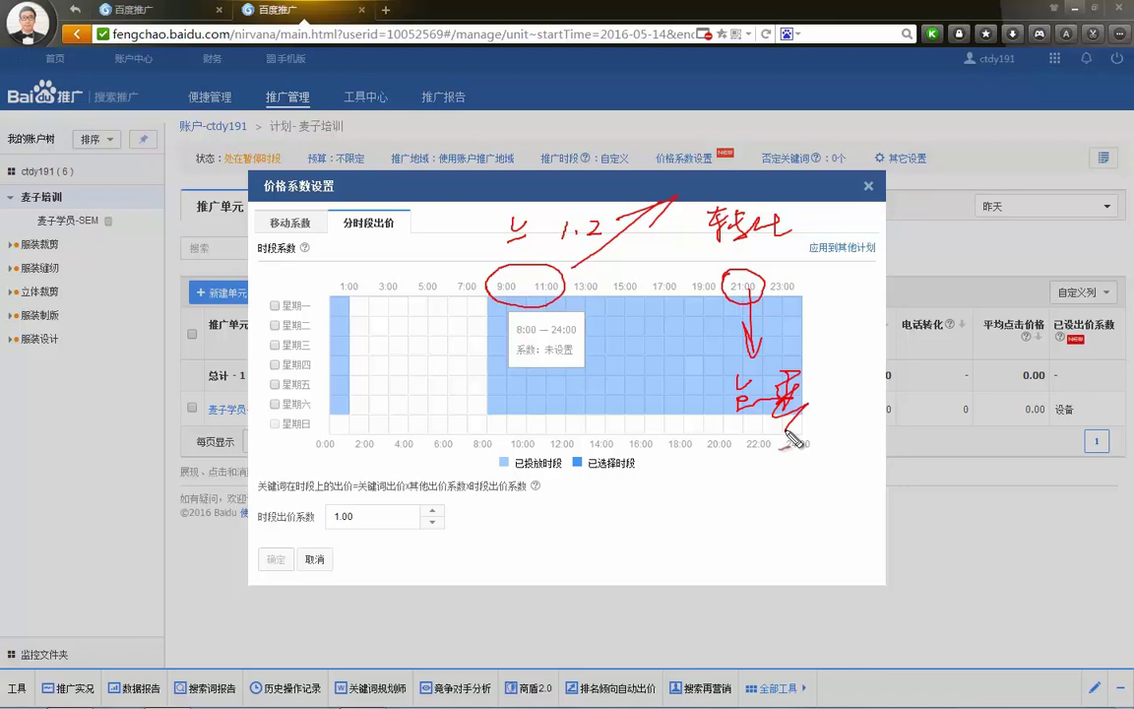
{"action": "key", "text": "Escape"}
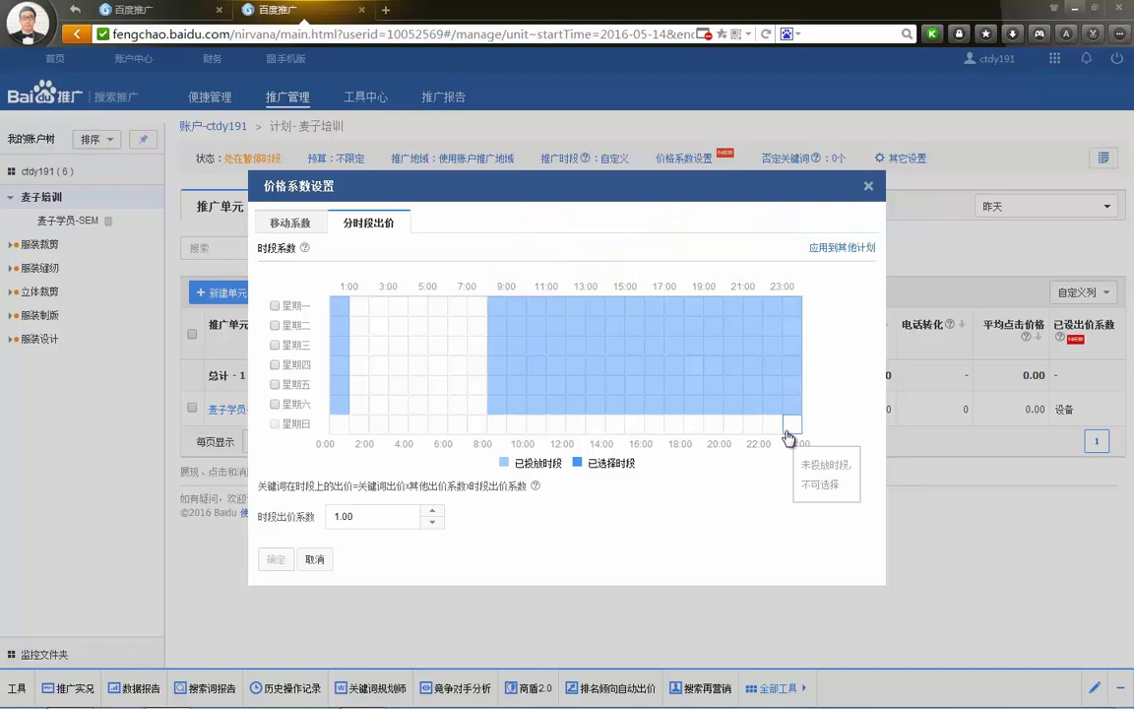
{"action": "left_click", "coordinate": [868, 185]}
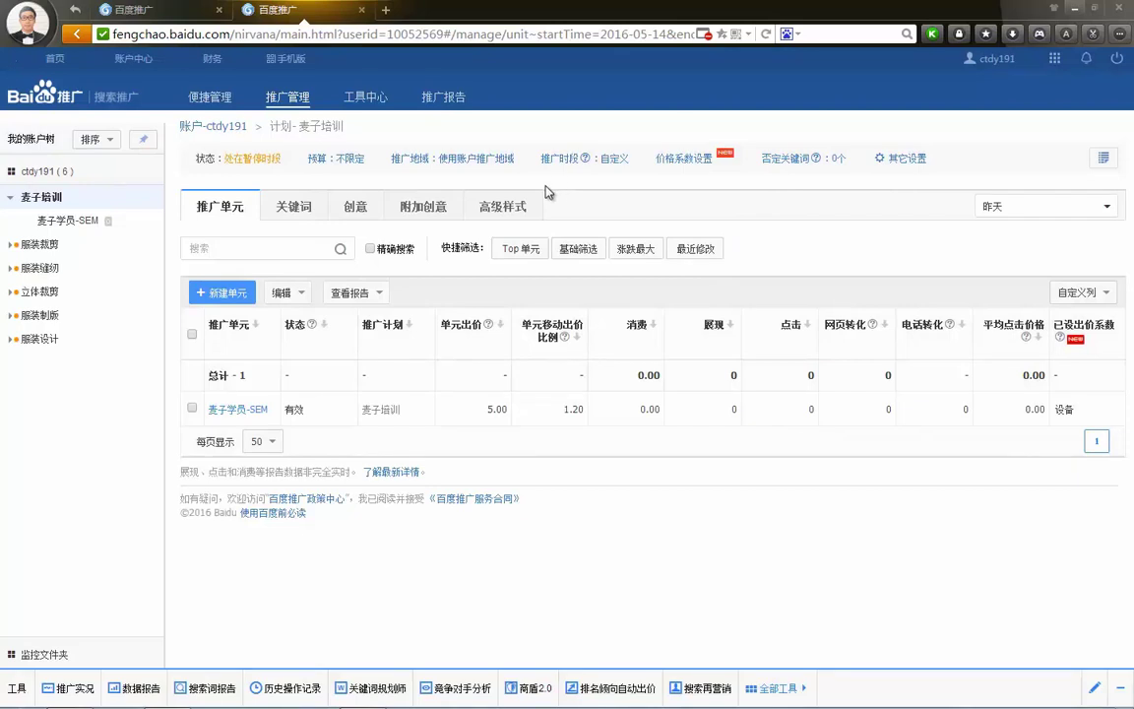
Step: Switch to PowerPoint, show the 设置推广地区操作 slide, and return to the browser
{"action": "left_click", "coordinate": [362, 689]}
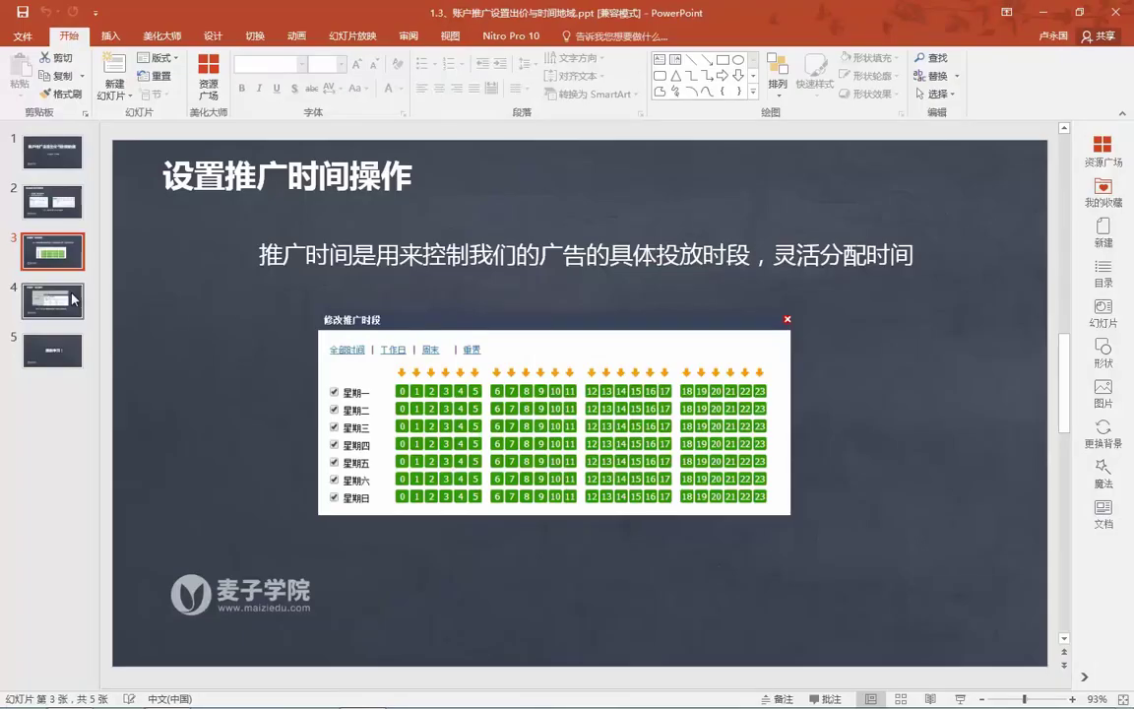
{"action": "left_click", "coordinate": [80, 299]}
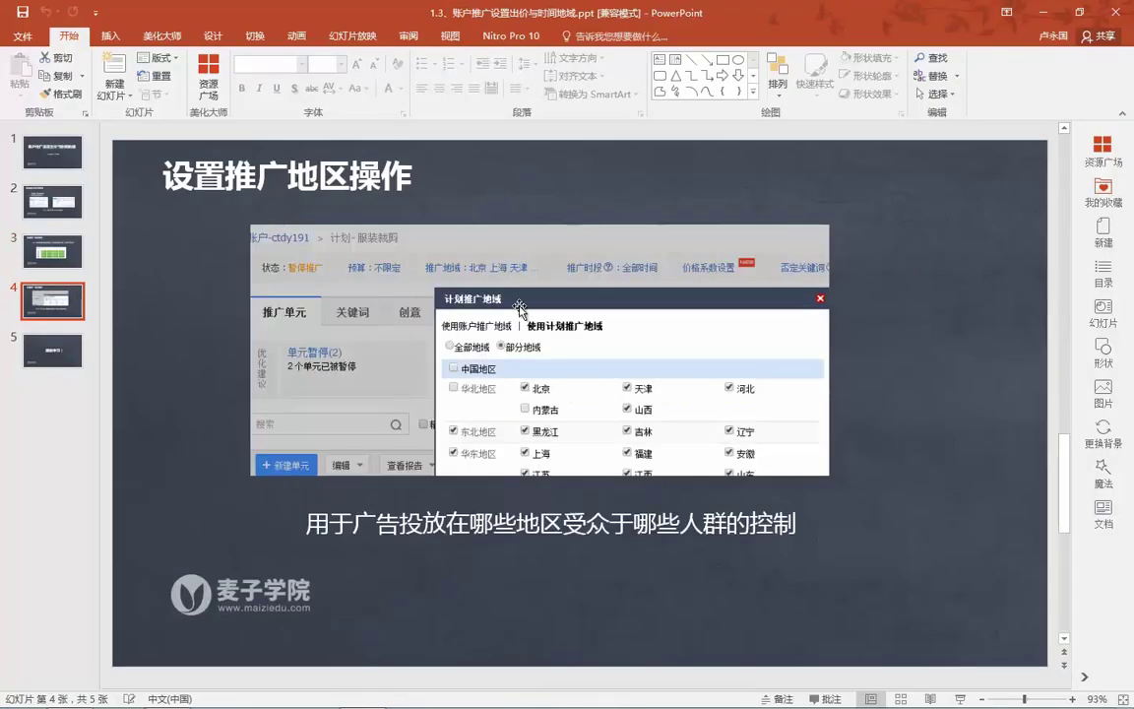
{"action": "left_click", "coordinate": [1042, 12]}
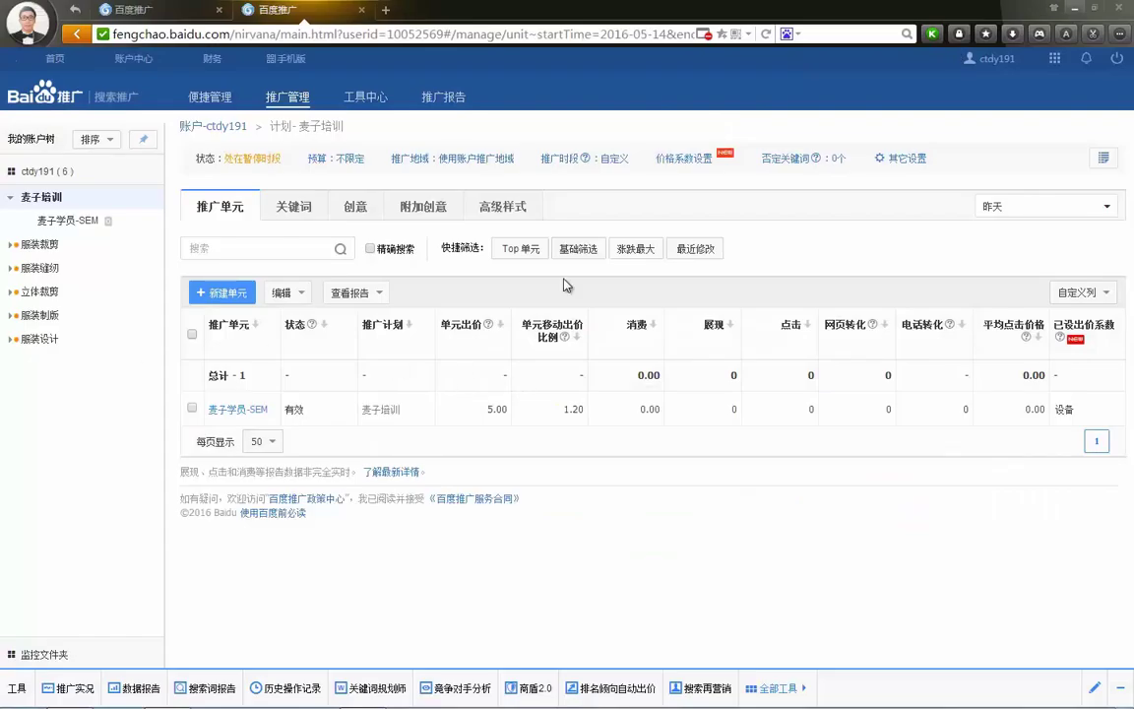
Step: View the 麦子培训 plan's 推广地域 settings and the account-level 地域 settings, closing both without changes
{"action": "left_click", "coordinate": [423, 163]}
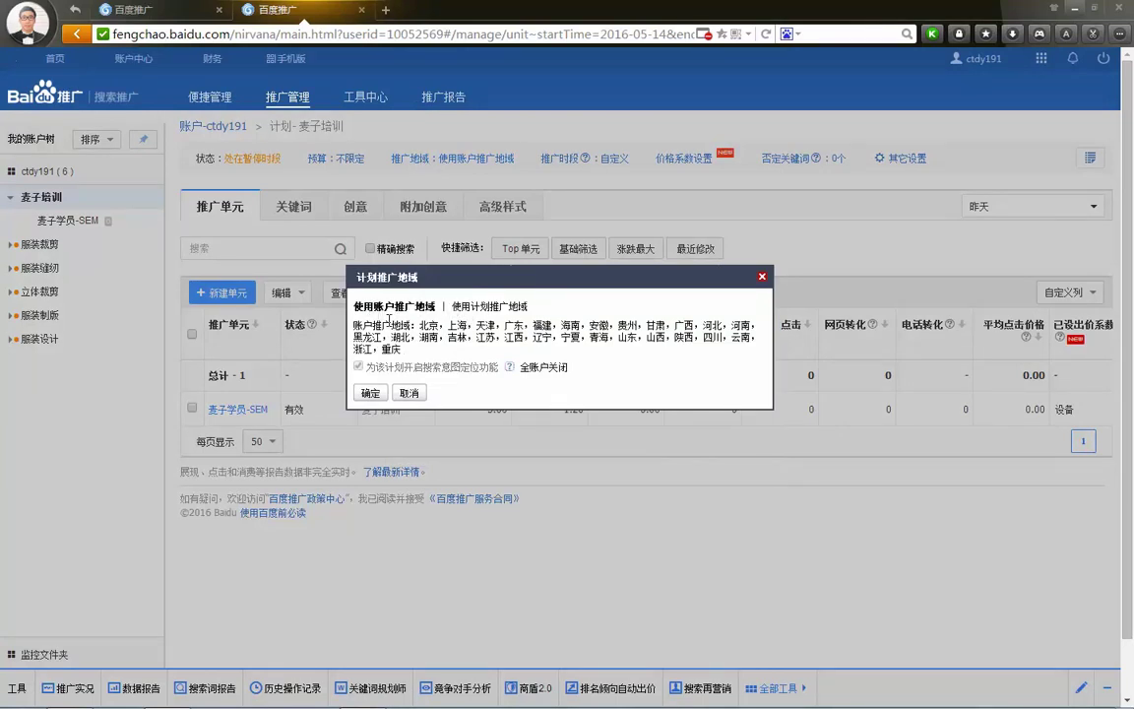
{"action": "left_click", "coordinate": [762, 277]}
{"action": "left_click", "coordinate": [27, 173]}
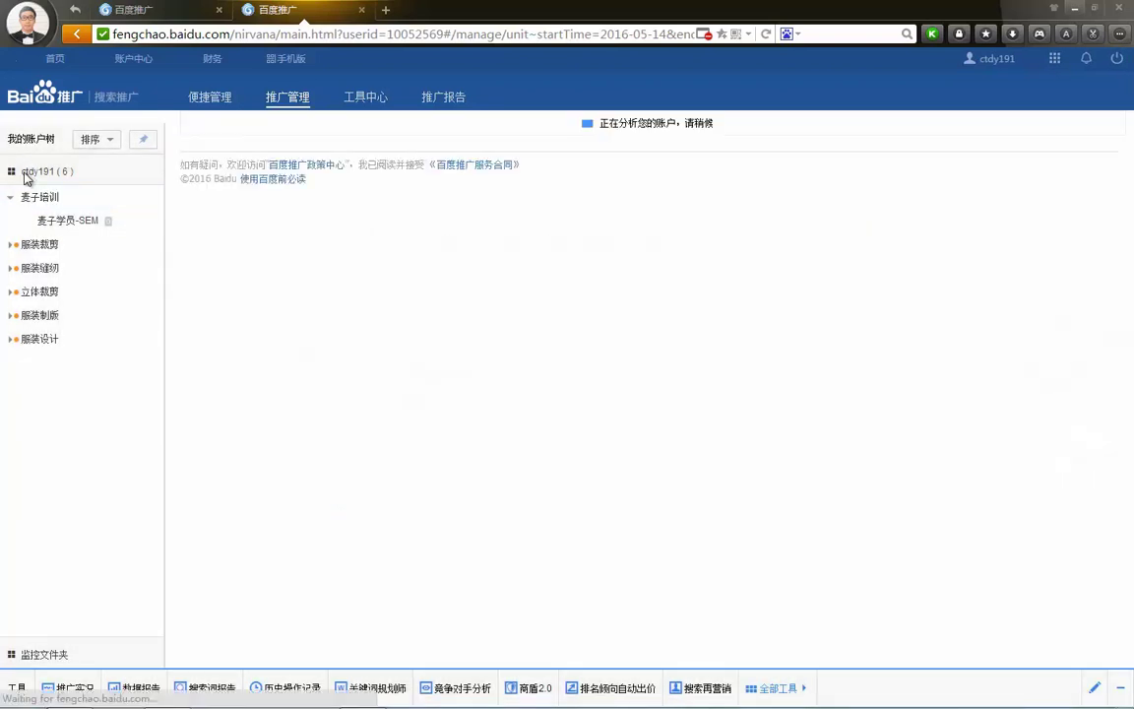
{"action": "left_click", "coordinate": [412, 164]}
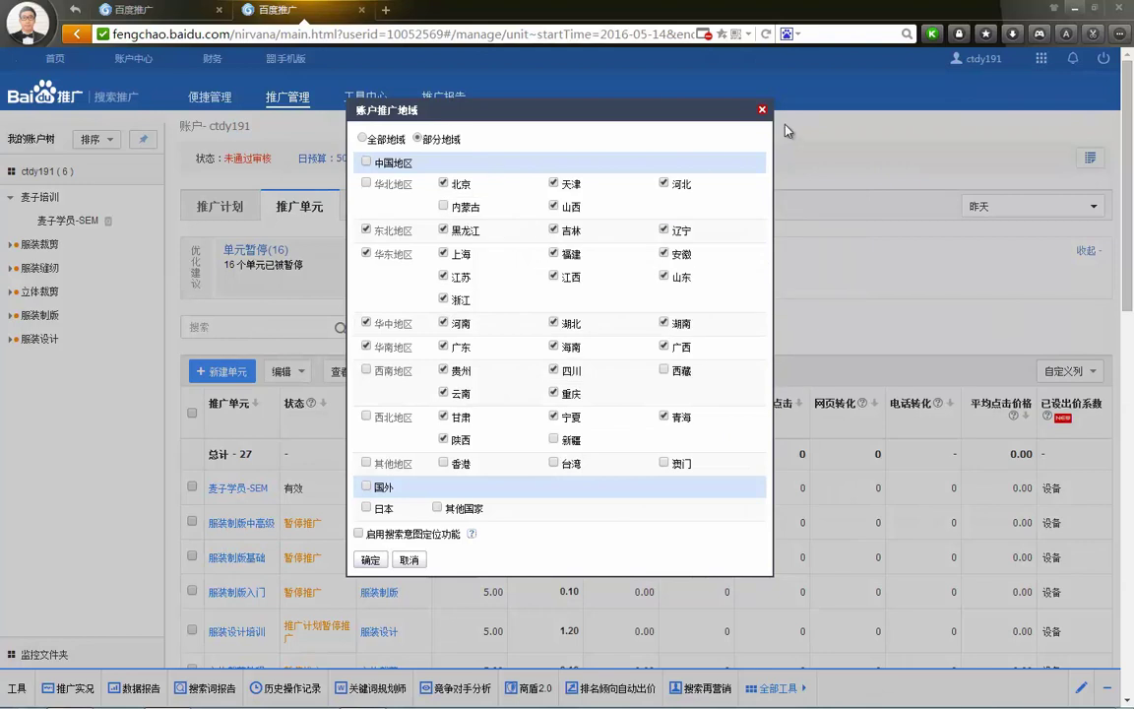
{"action": "left_click", "coordinate": [762, 109]}
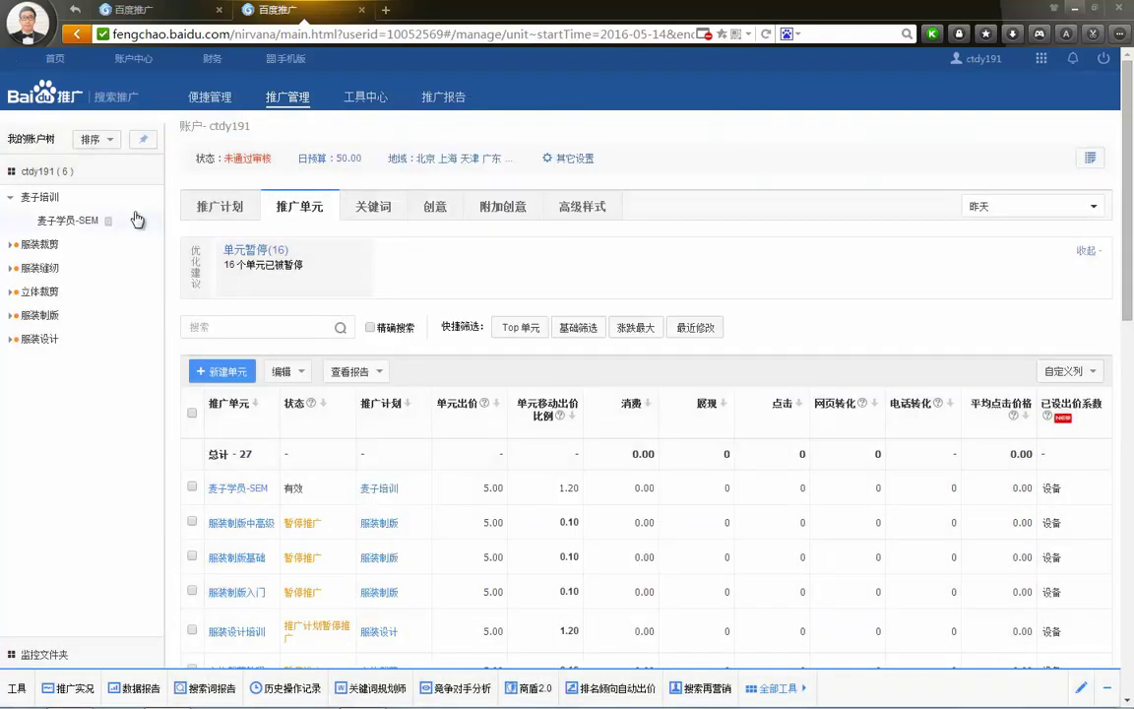
Step: Open the 麦子培训 plan's 推广地域 settings and switch to 使用计划推广地域
{"action": "left_click", "coordinate": [71, 223]}
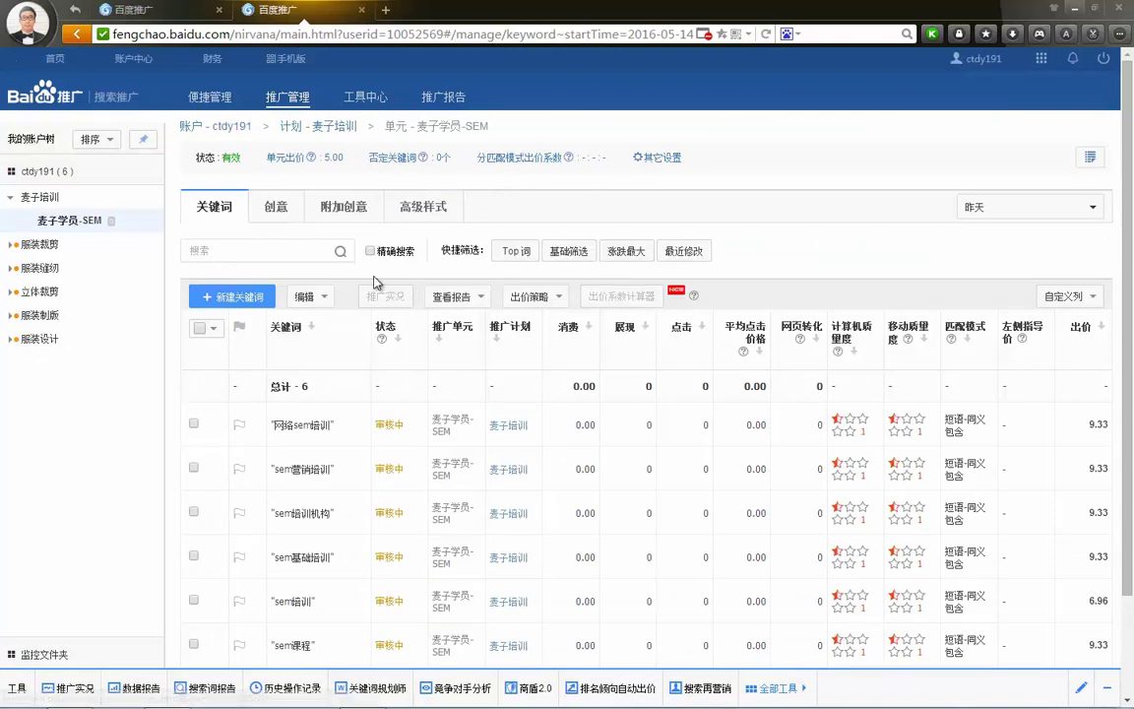
{"action": "left_click", "coordinate": [41, 193]}
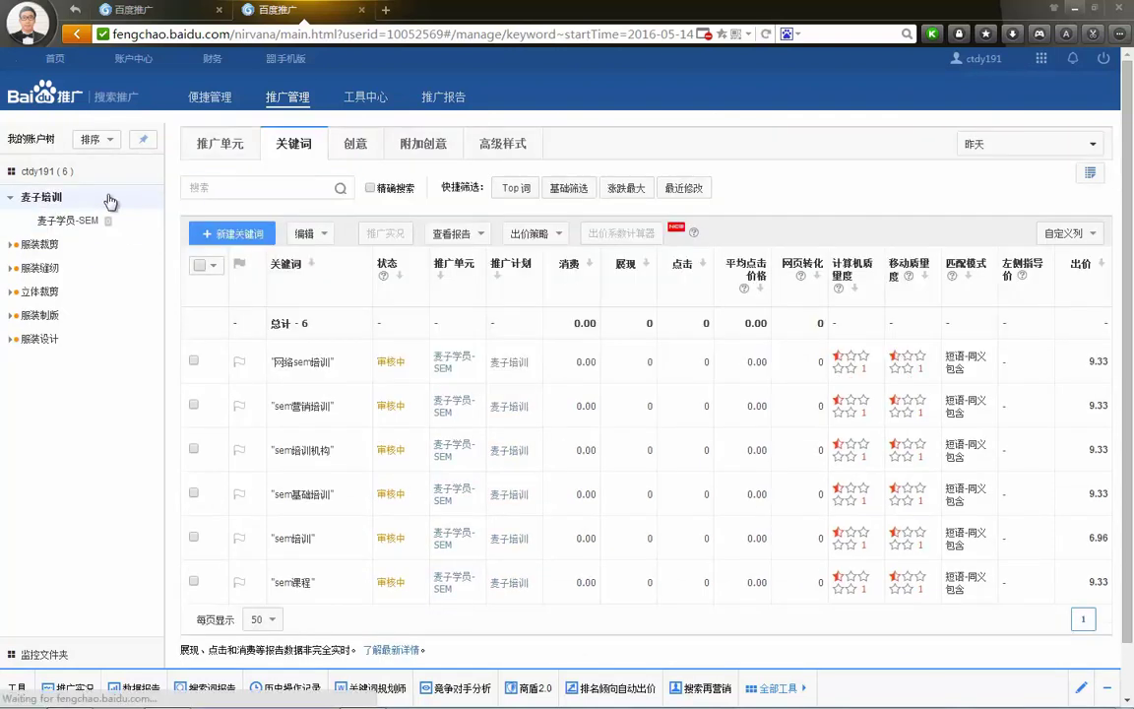
{"action": "left_click", "coordinate": [407, 158]}
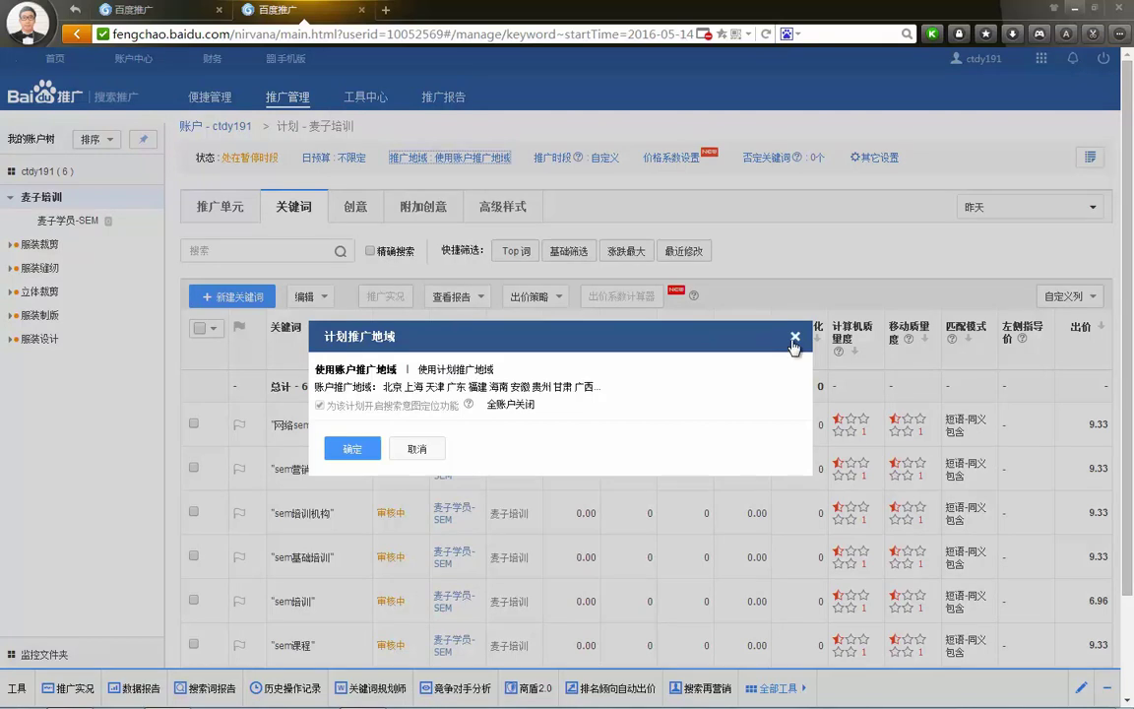
{"action": "left_click", "coordinate": [470, 374]}
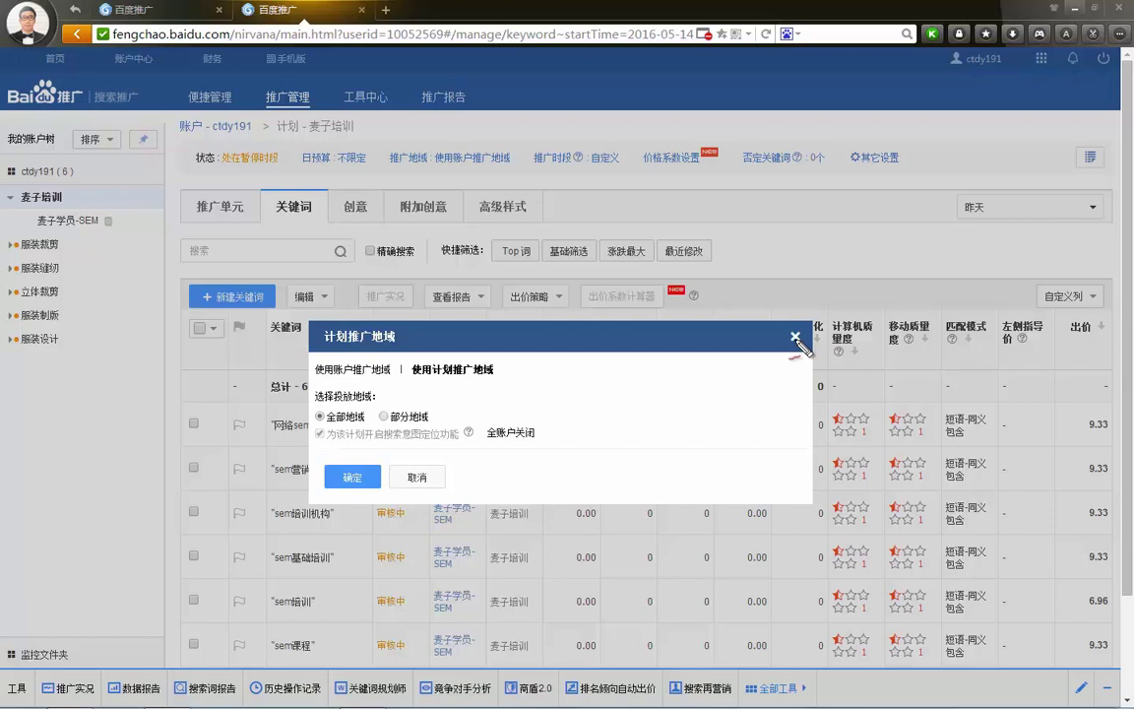
Step: Circle the 使用账户推广地域 and 使用计划推广地域 options and the account in the tree, and clear the annotations
{"action": "mouse_move", "coordinate": [345, 347]}
{"action": "left_mouse_down"}
{"action": "mouse_move", "coordinate": [325, 395]}
{"action": "mouse_move", "coordinate": [463, 347]}
{"action": "left_mouse_up"}
{"action": "left_click_drag", "start_coordinate": [329, 336], "coordinate": [340, 353]}
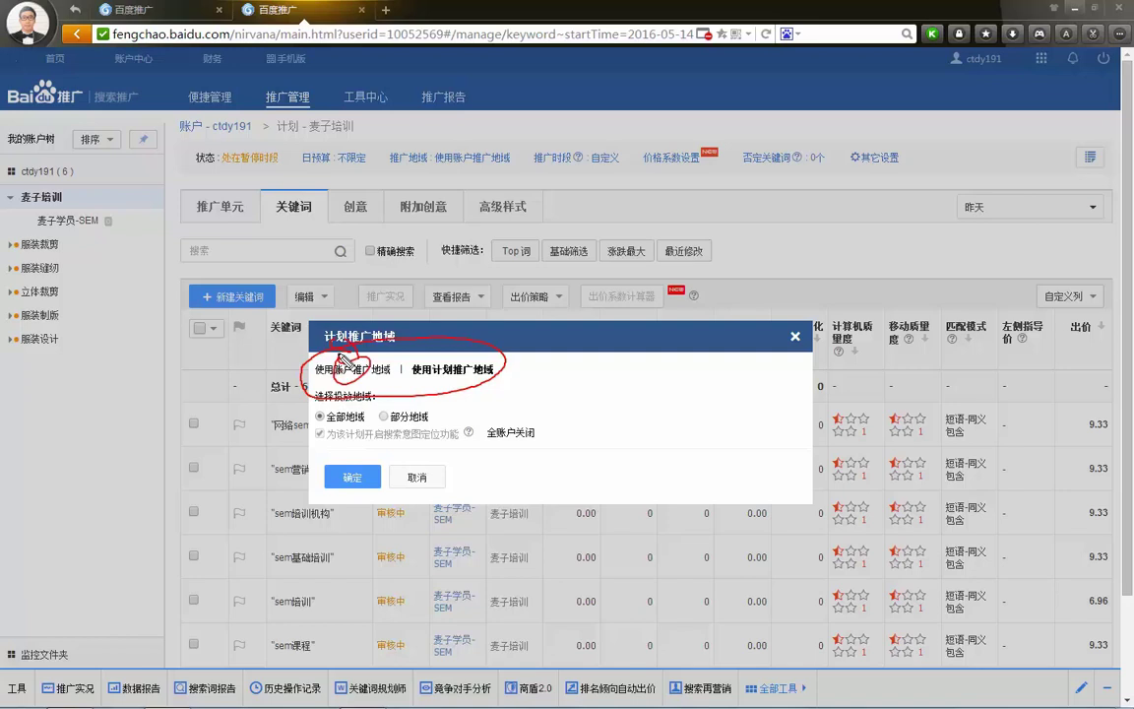
{"action": "mouse_move", "coordinate": [143, 138]}
{"action": "left_mouse_down"}
{"action": "mouse_move", "coordinate": [61, 147]}
{"action": "mouse_move", "coordinate": [28, 169]}
{"action": "left_mouse_up"}
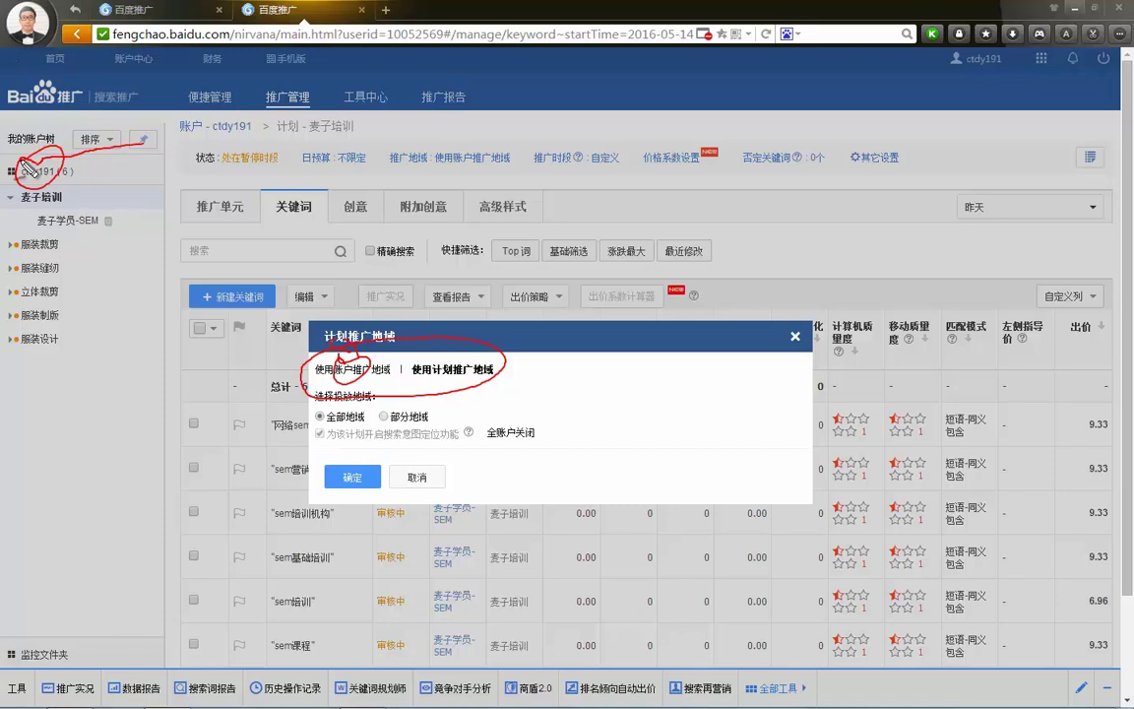
{"action": "mouse_move", "coordinate": [662, 345]}
{"action": "left_mouse_down"}
{"action": "mouse_move", "coordinate": [603, 374]}
{"action": "mouse_move", "coordinate": [438, 391]}
{"action": "mouse_move", "coordinate": [393, 344]}
{"action": "mouse_move", "coordinate": [408, 339]}
{"action": "left_mouse_up"}
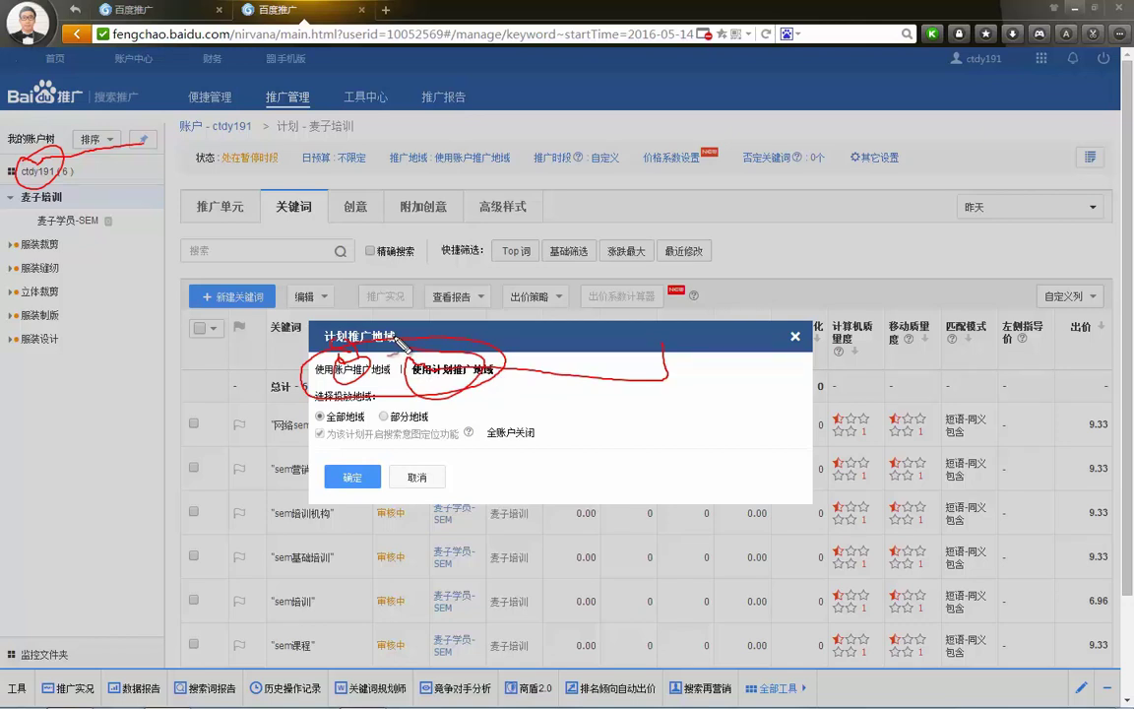
{"action": "key", "text": "Escape"}
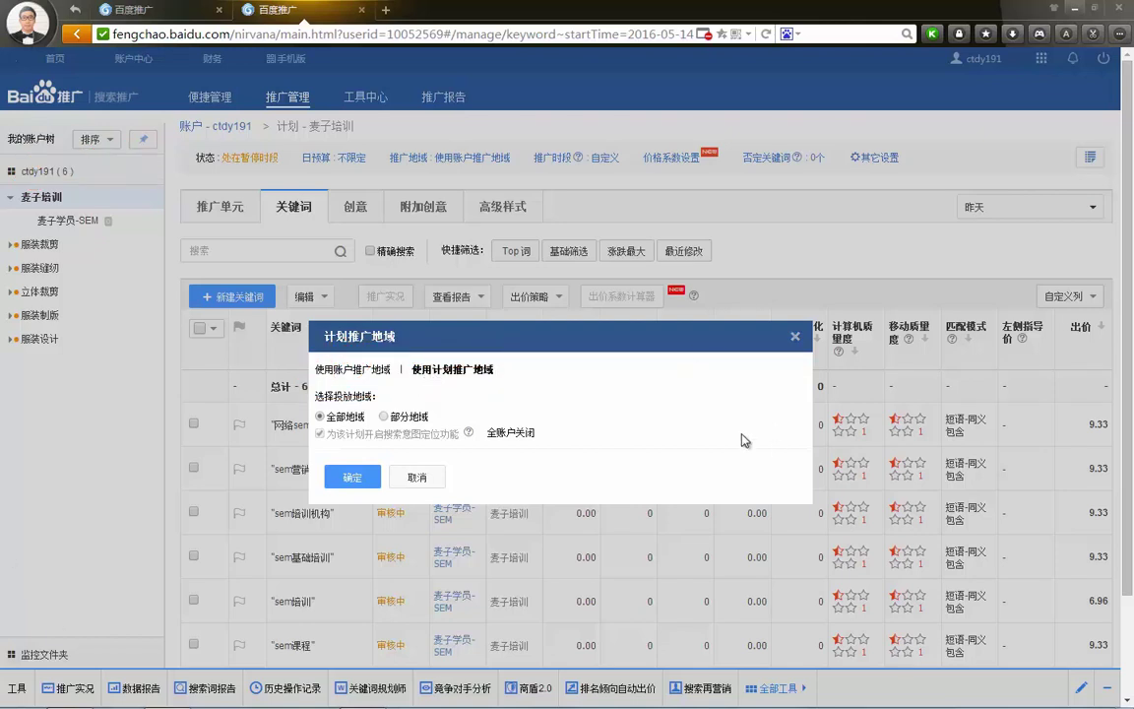
Step: Choose 部分地域, clear all of 中国地区, select 北京, 天津, 河北, 山西 and 内蒙古, and save the plan's regions
{"action": "left_click", "coordinate": [384, 417]}
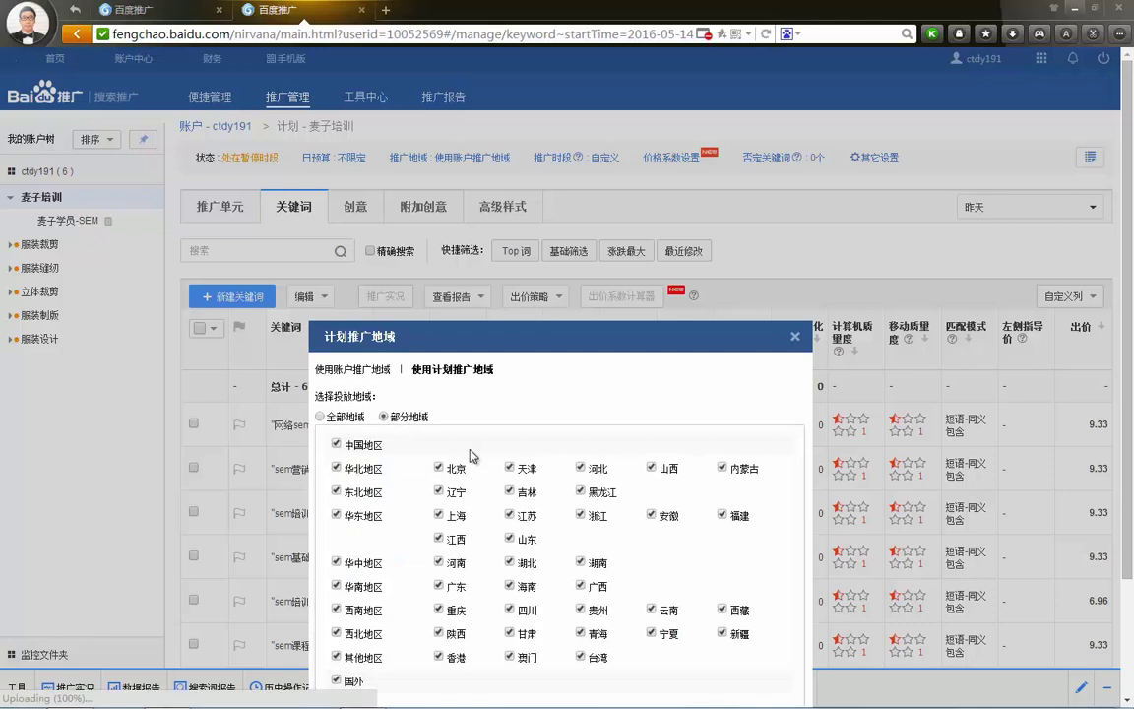
{"action": "scroll", "coordinate": [355, 394], "scroll_direction": "down", "scroll_amount": 2}
{"action": "left_click", "coordinate": [338, 297]}
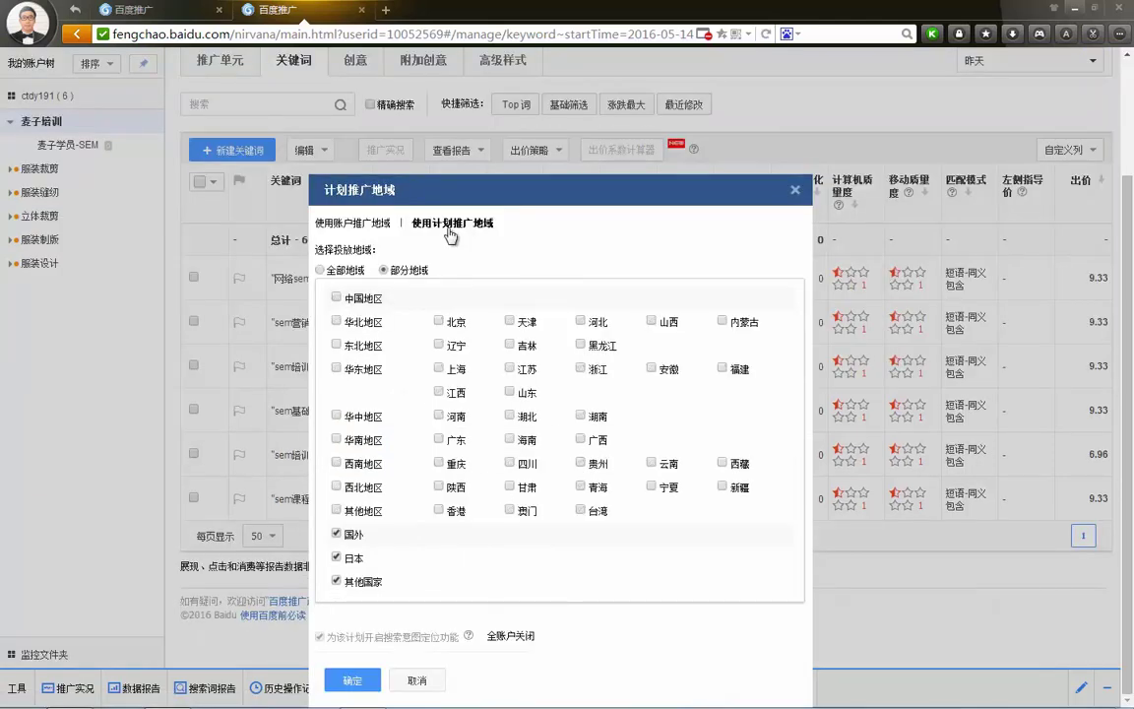
{"action": "left_click", "coordinate": [439, 321]}
{"action": "left_click", "coordinate": [509, 321]}
{"action": "left_click", "coordinate": [581, 321]}
{"action": "left_click", "coordinate": [651, 321]}
{"action": "left_click", "coordinate": [722, 321]}
{"action": "left_click", "coordinate": [334, 678]}
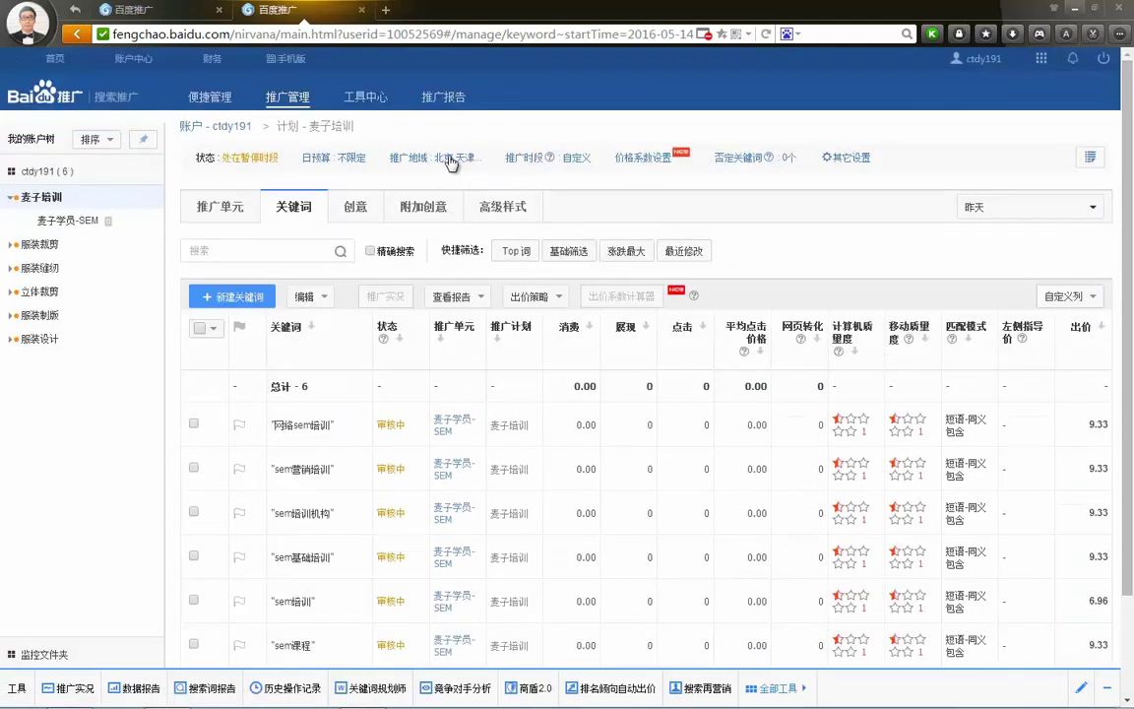
Step: Reopen the plan's 推广地域 settings and deselect all of 华北地区 and 国外
{"action": "left_click", "coordinate": [412, 155]}
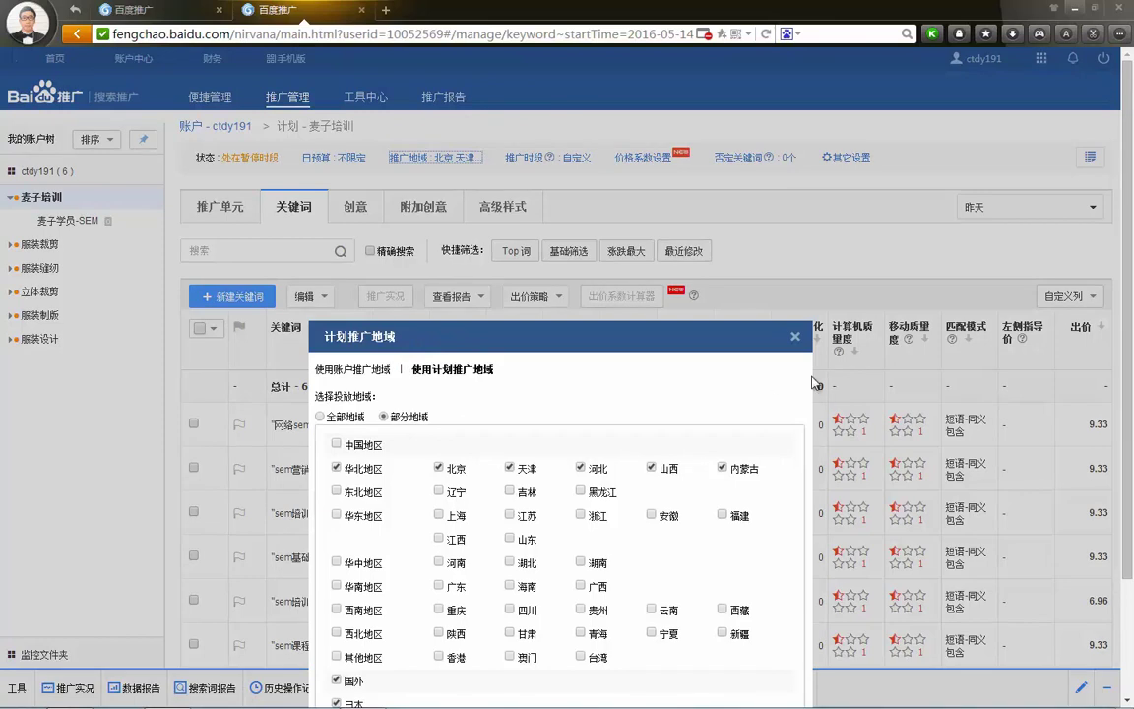
{"action": "left_click", "coordinate": [797, 337]}
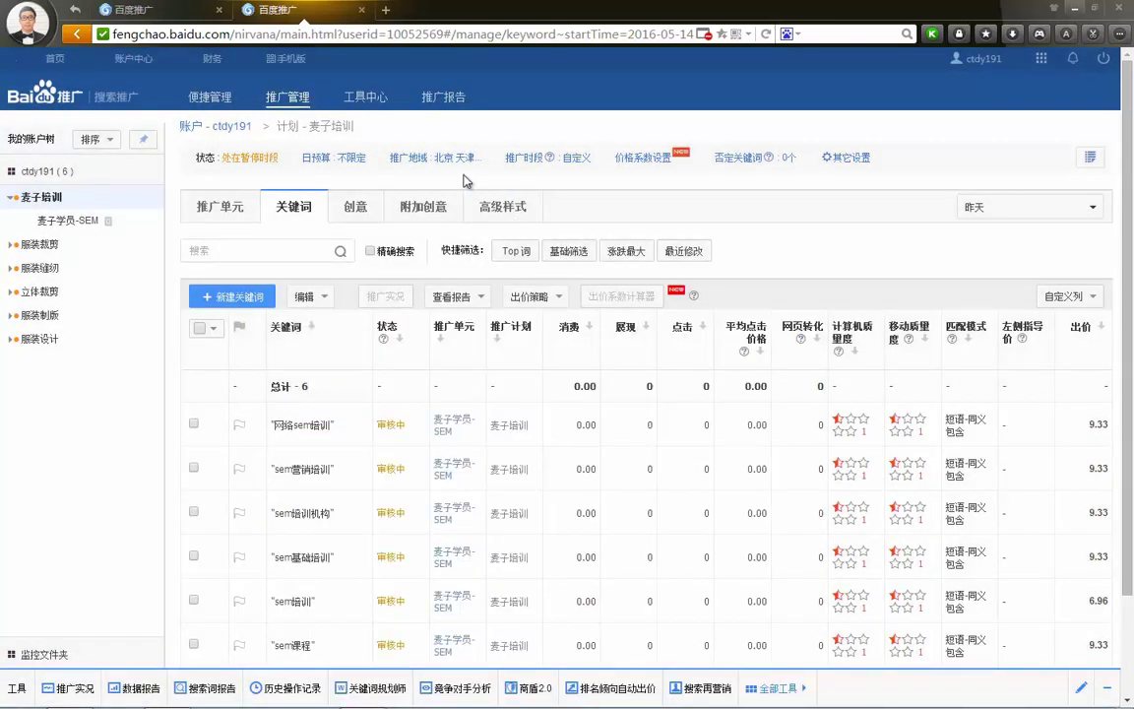
{"action": "left_click", "coordinate": [394, 154]}
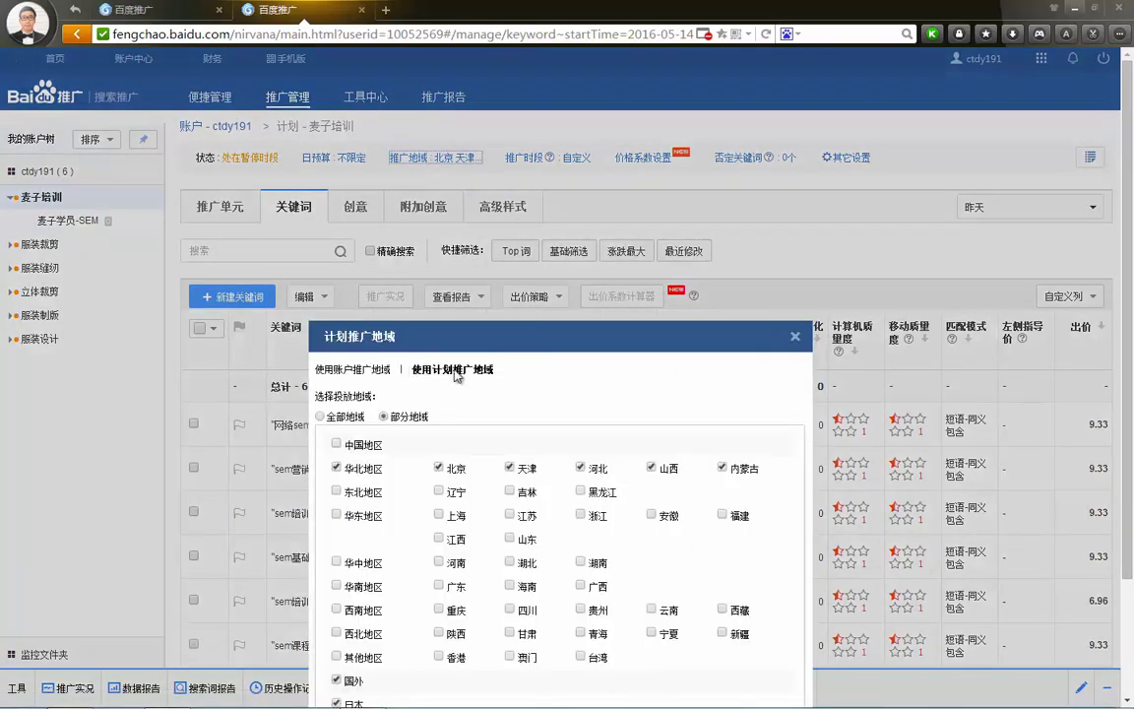
{"action": "scroll", "coordinate": [455, 374], "scroll_direction": "down", "scroll_amount": 2}
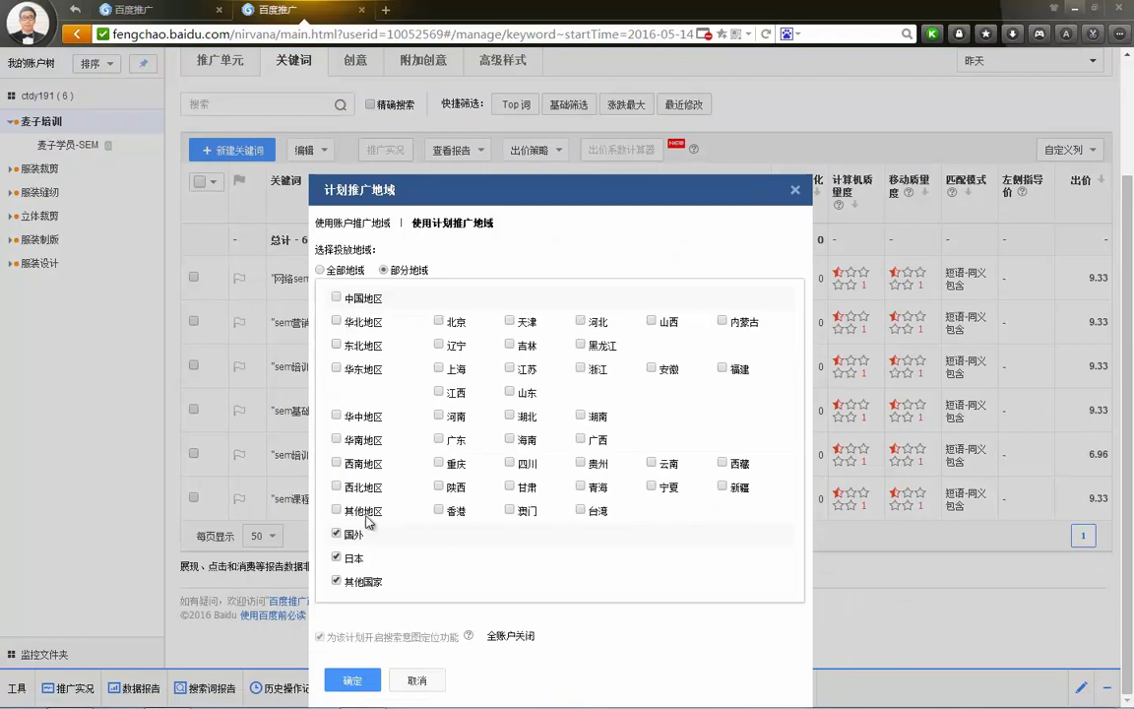
{"action": "left_click", "coordinate": [336, 533]}
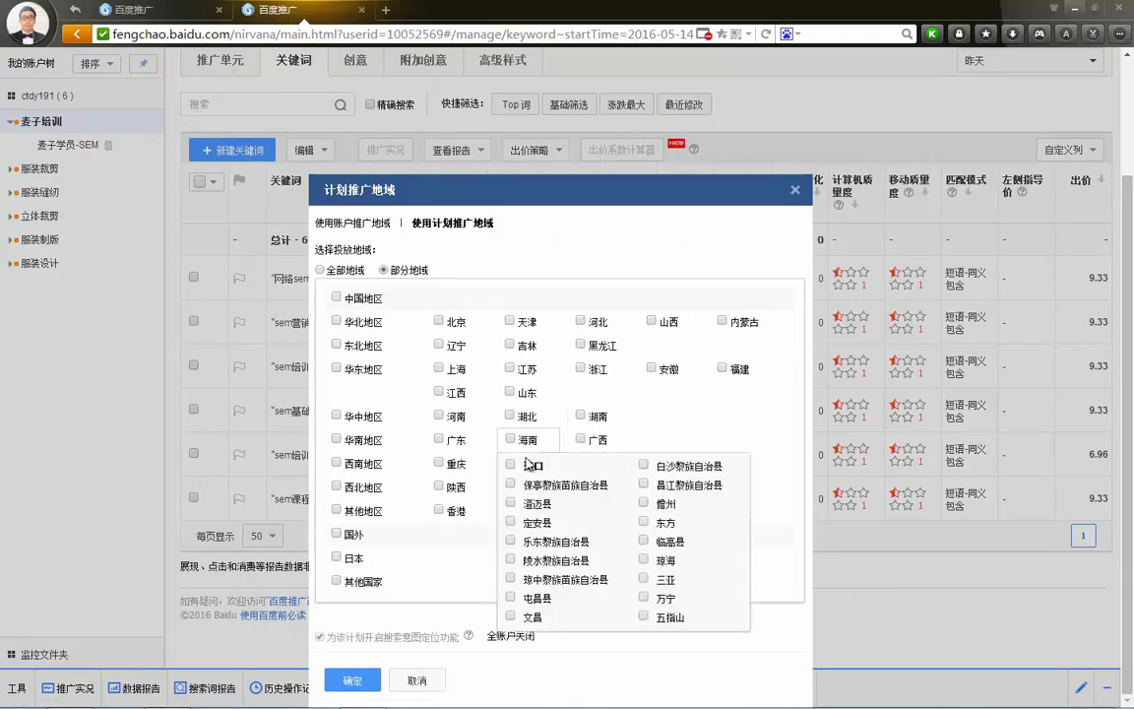
Step: Select 四川, 云南, 重庆, 贵州 and the city 拉萨 in 西藏, and save the plan's regions
{"action": "left_click", "coordinate": [510, 465]}
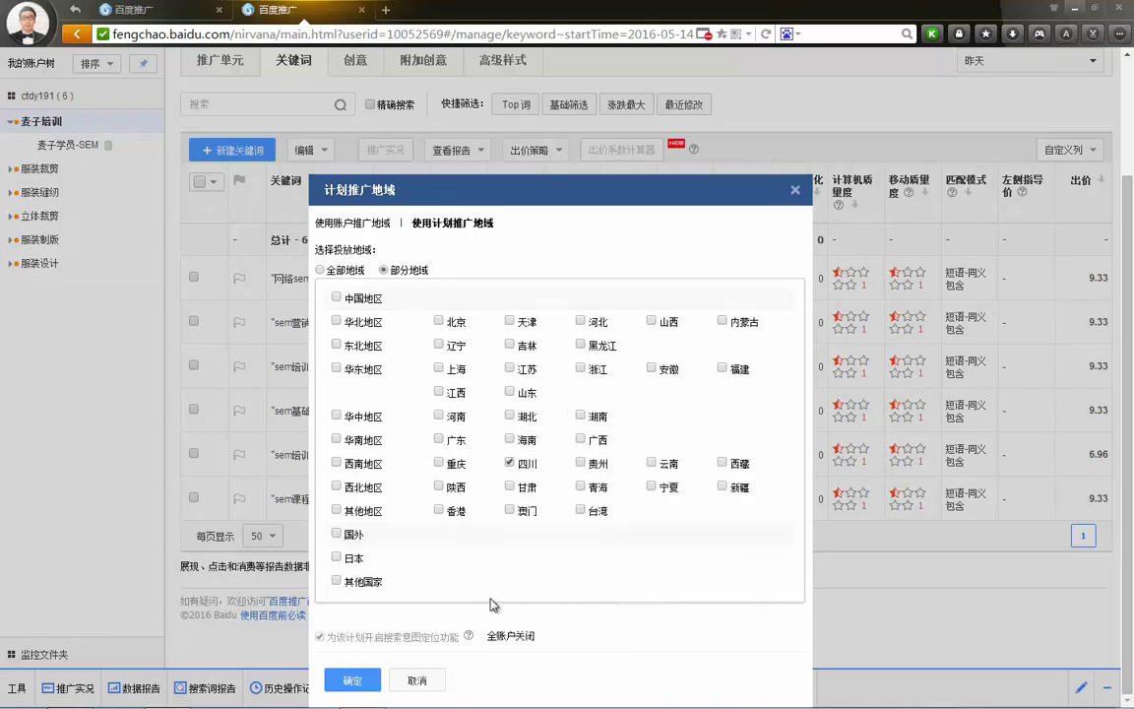
{"action": "left_click", "coordinate": [652, 463]}
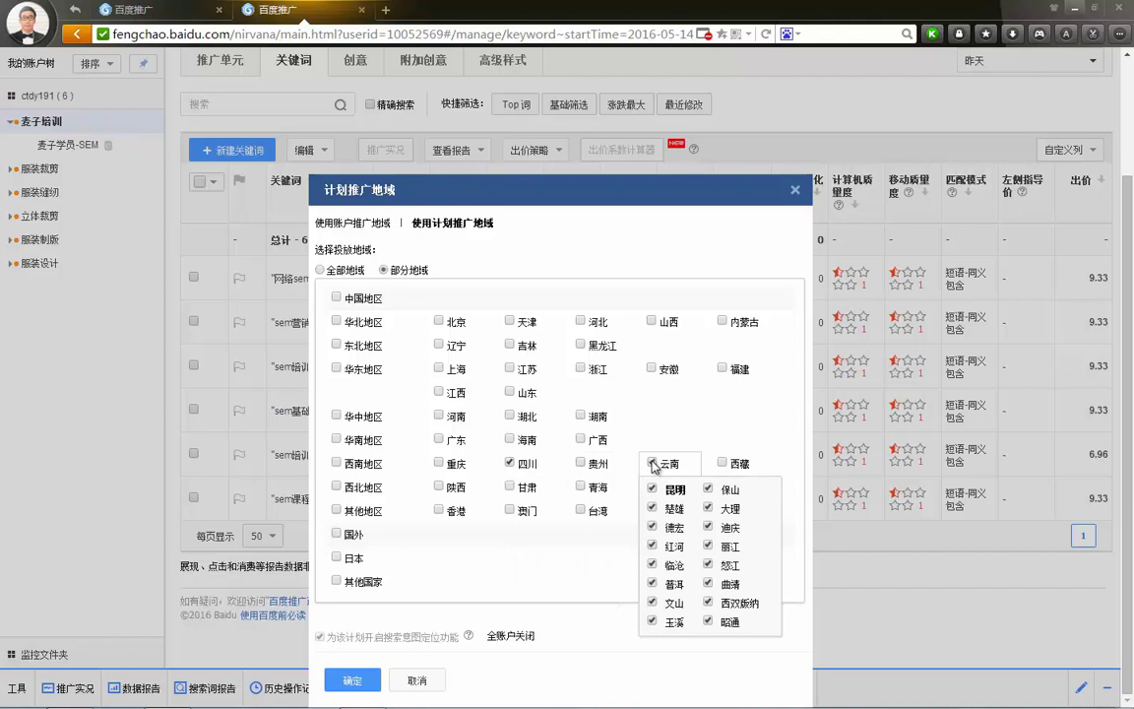
{"action": "left_click", "coordinate": [458, 465]}
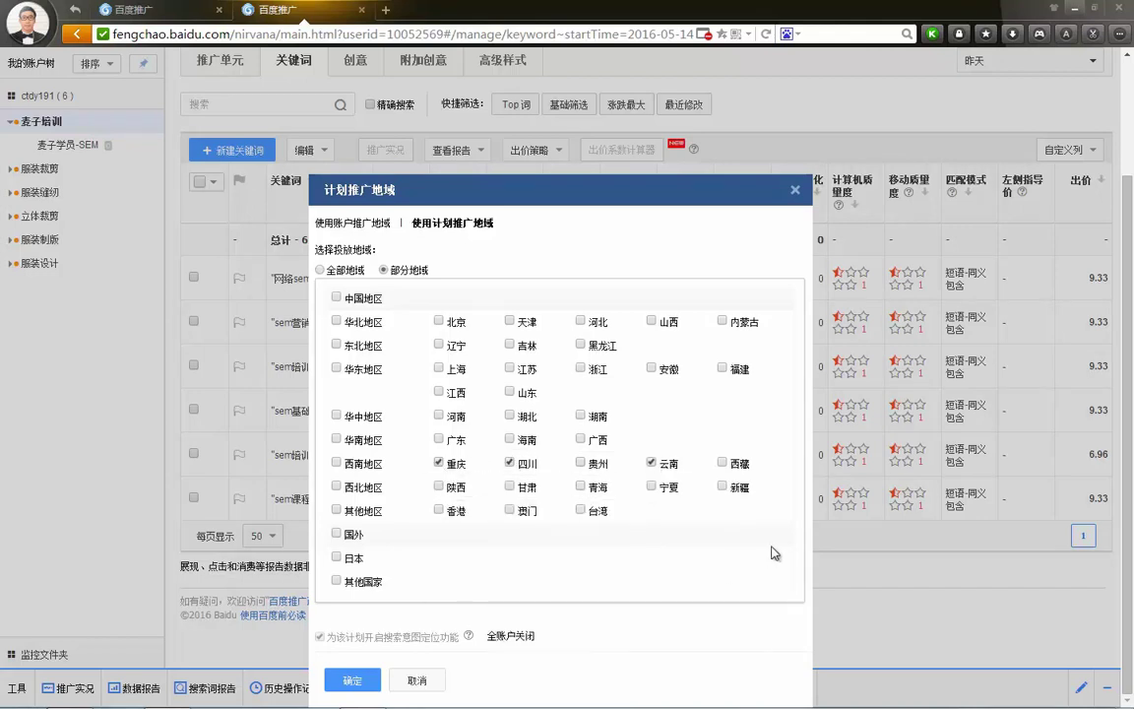
{"action": "left_click", "coordinate": [586, 467]}
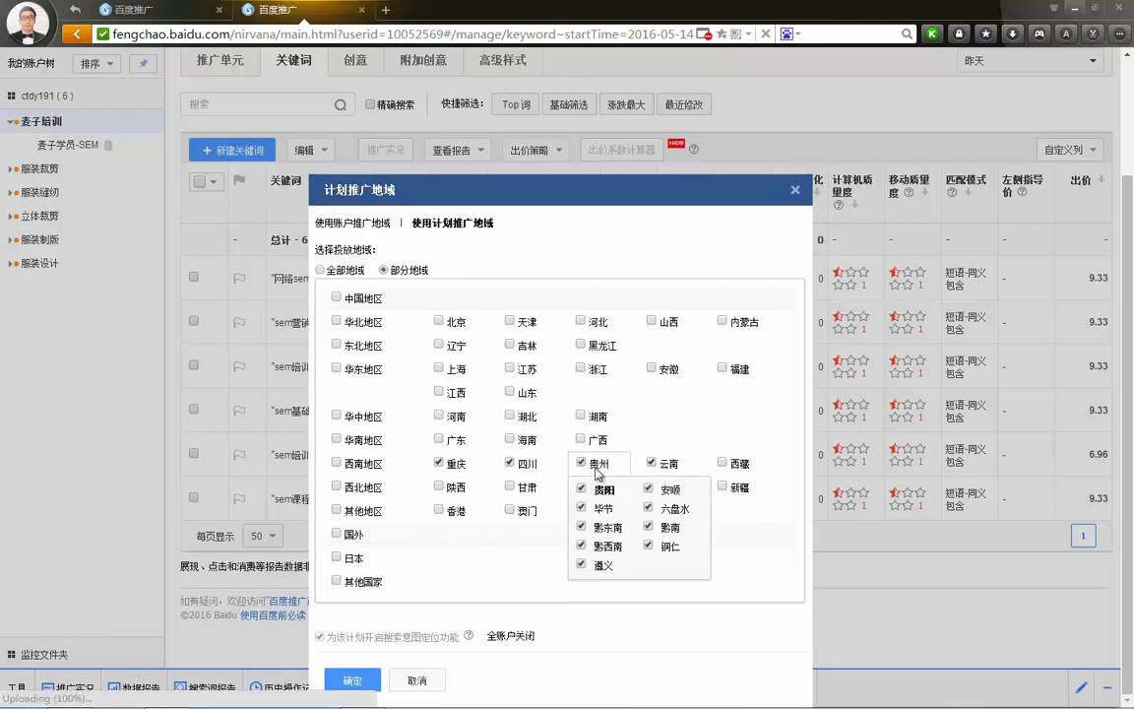
{"action": "mouse_move", "coordinate": [712, 479]}
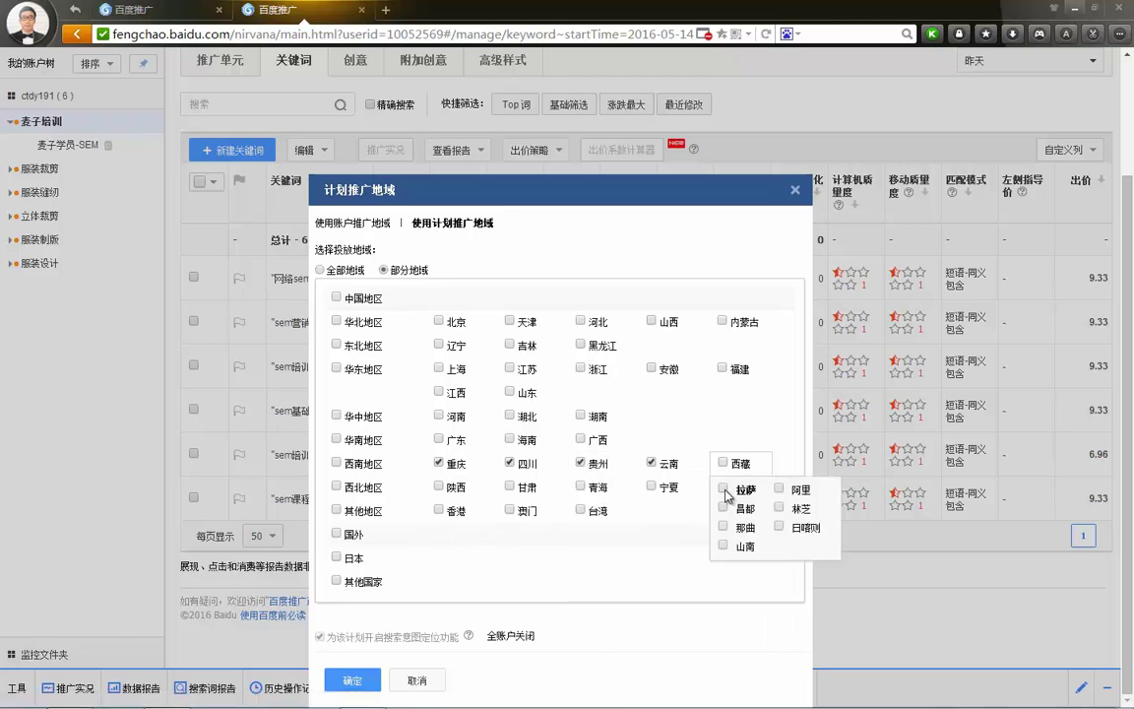
{"action": "left_click", "coordinate": [725, 491]}
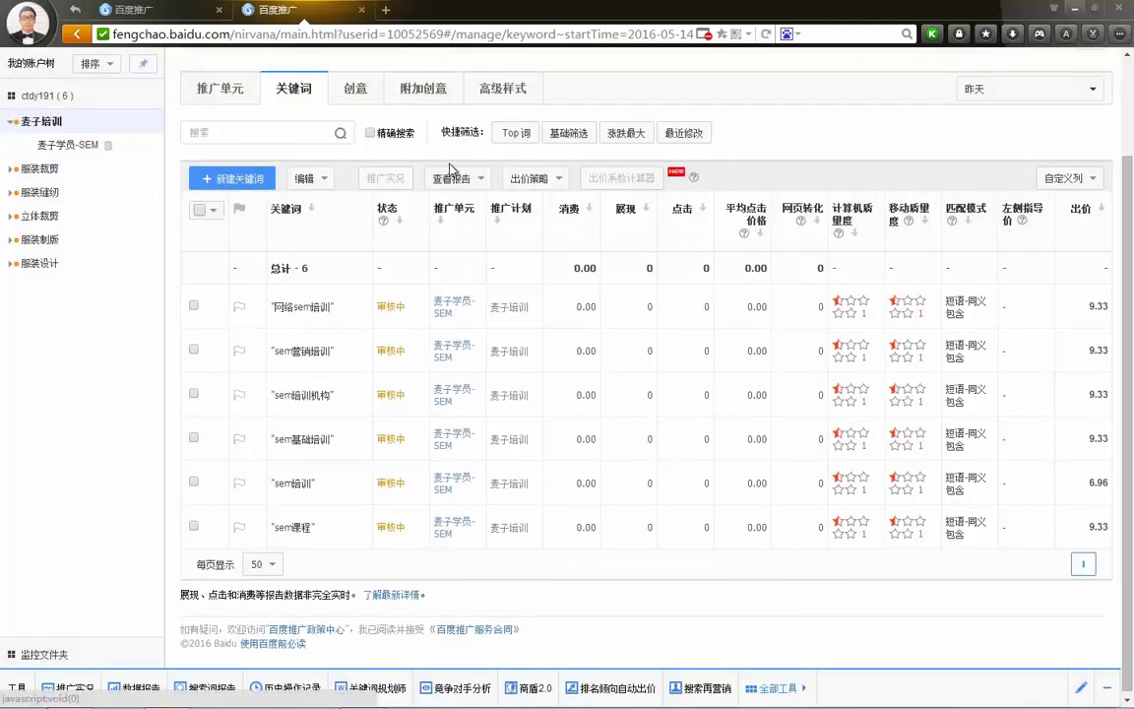
Step: Reopen the plan's 推广地域 settings, set it to 使用账户推广地域, and save
{"action": "scroll", "coordinate": [450, 164], "scroll_direction": "up", "scroll_amount": 2}
{"action": "left_click", "coordinate": [413, 157]}
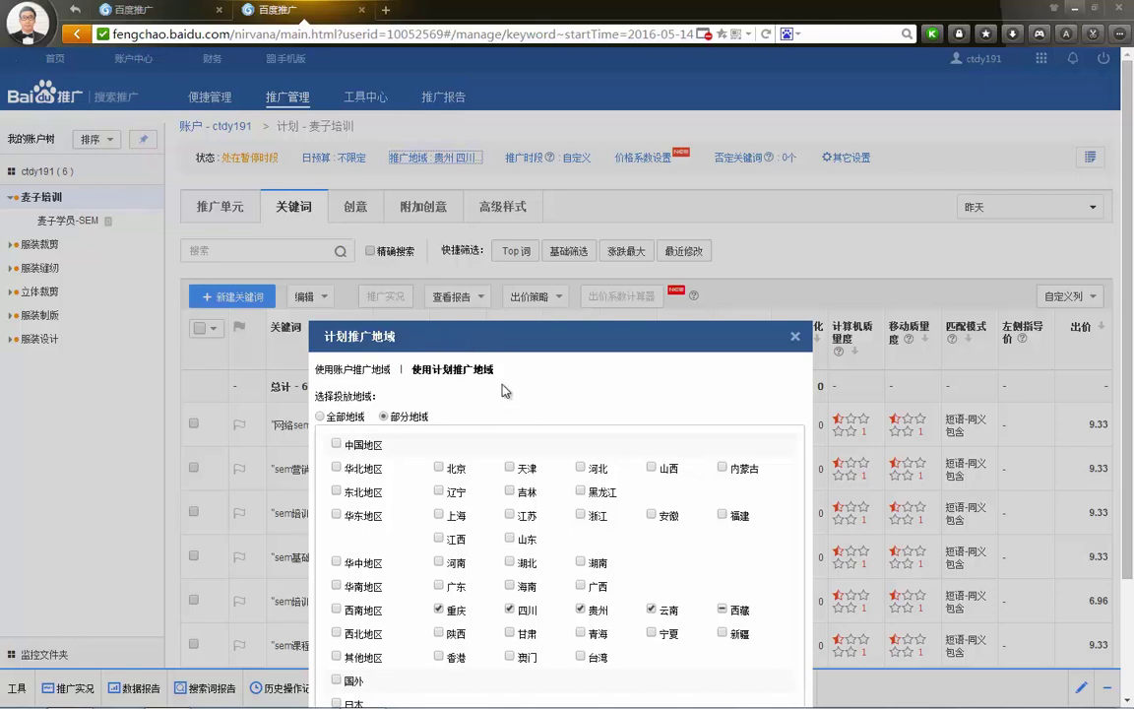
{"action": "left_click", "coordinate": [357, 373]}
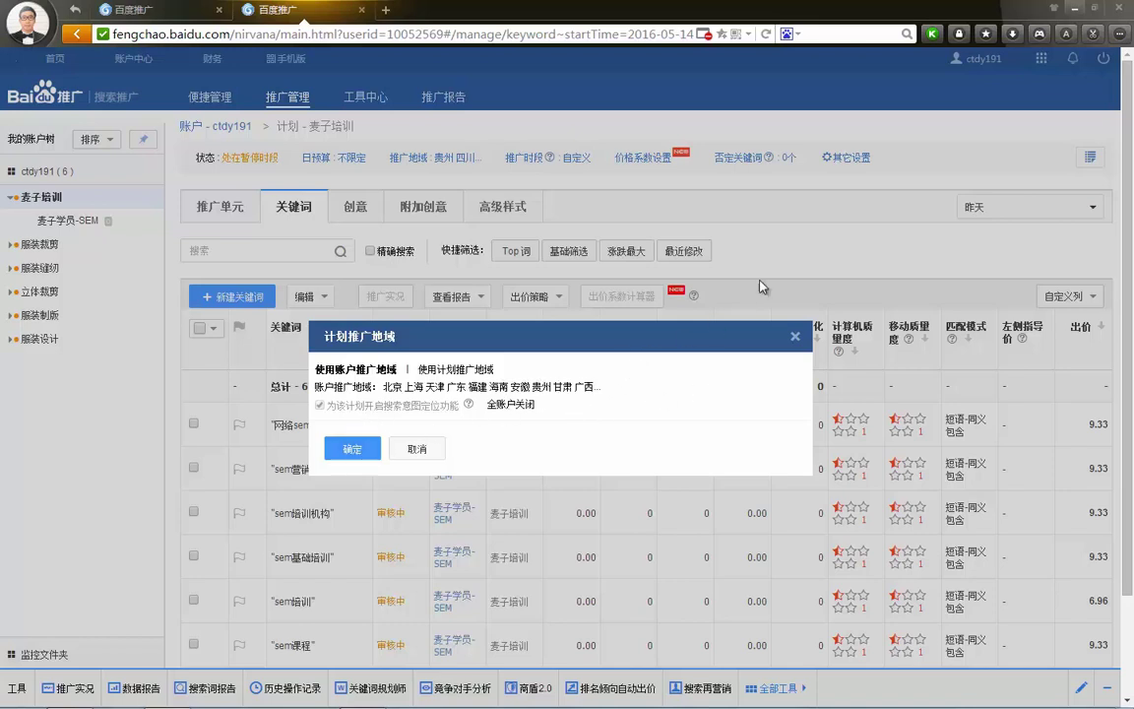
{"action": "key", "text": "Return"}
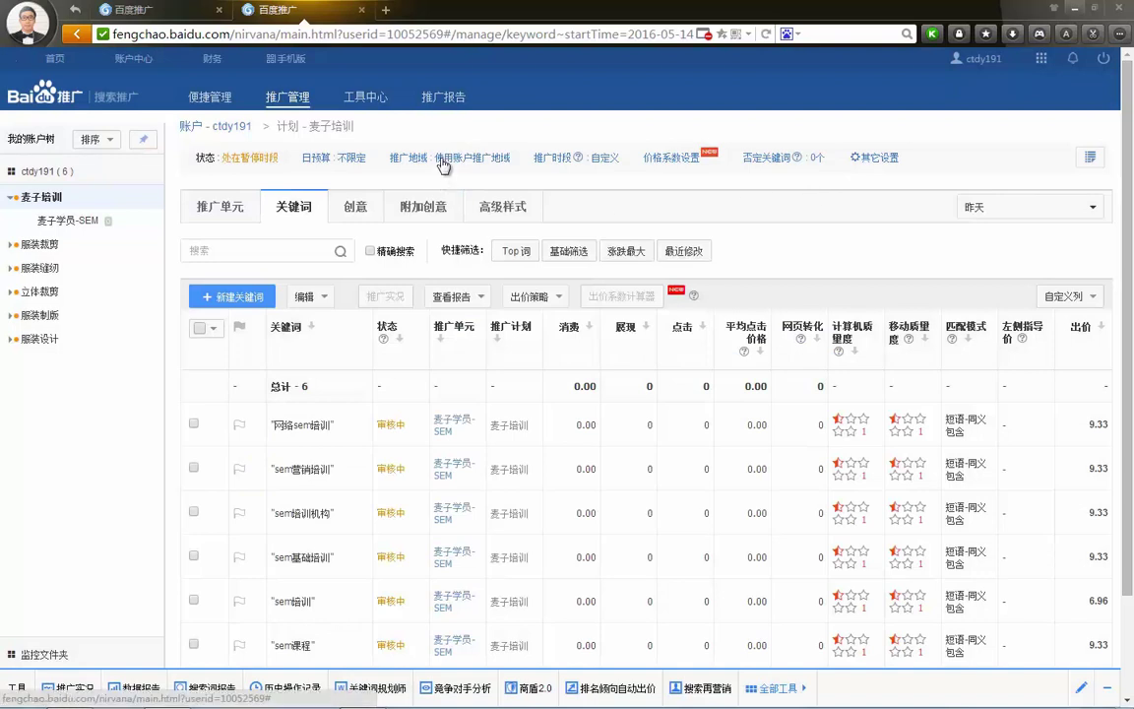
Step: Close the 搜索推广 browser tab, minimize the browser, and show the title slide of the PowerPoint lesson deck
{"action": "left_click", "coordinate": [363, 10]}
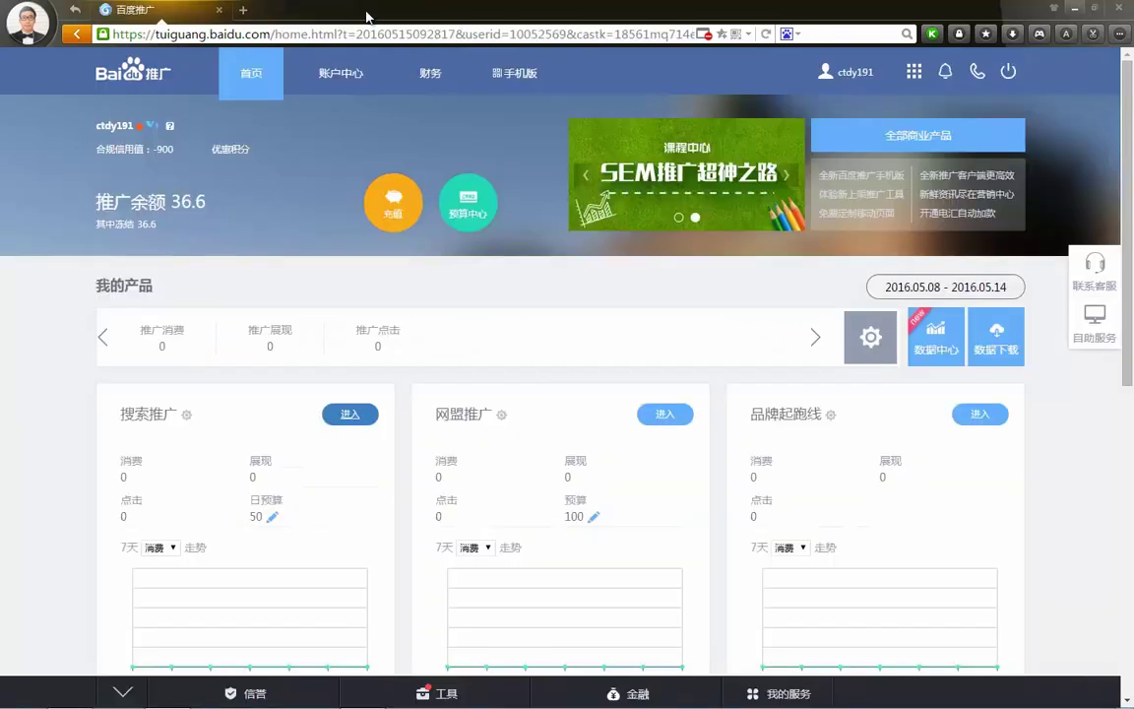
{"action": "left_click", "coordinate": [1076, 7]}
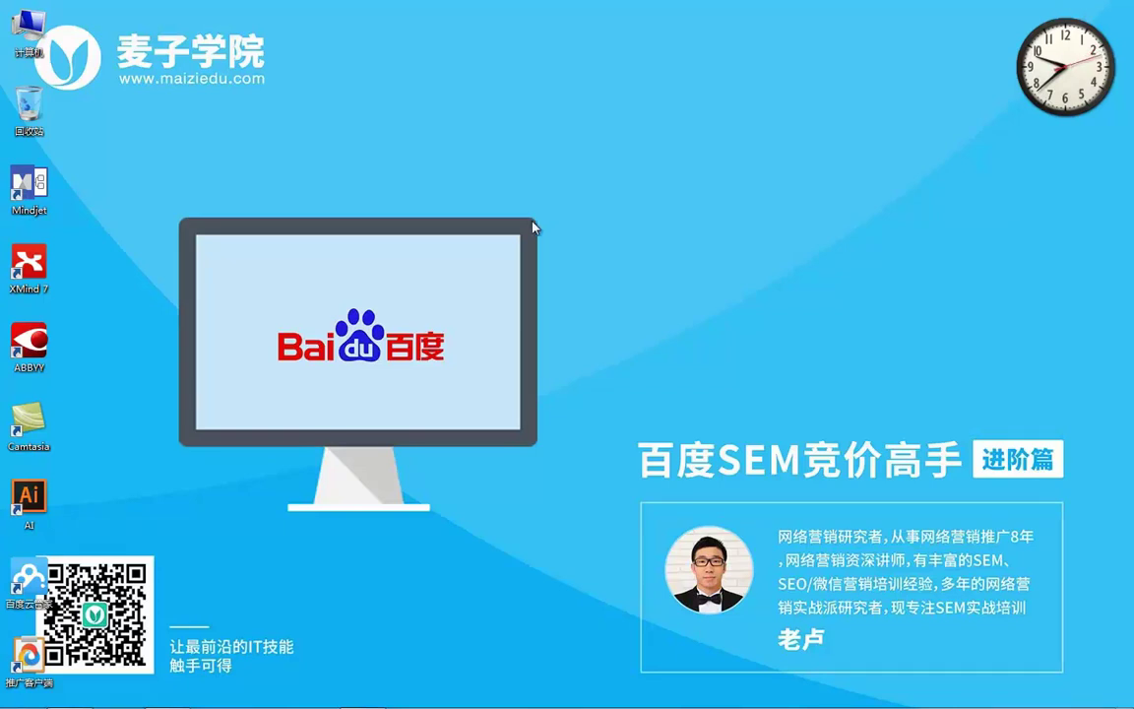
{"action": "mouse_move", "coordinate": [361, 699]}
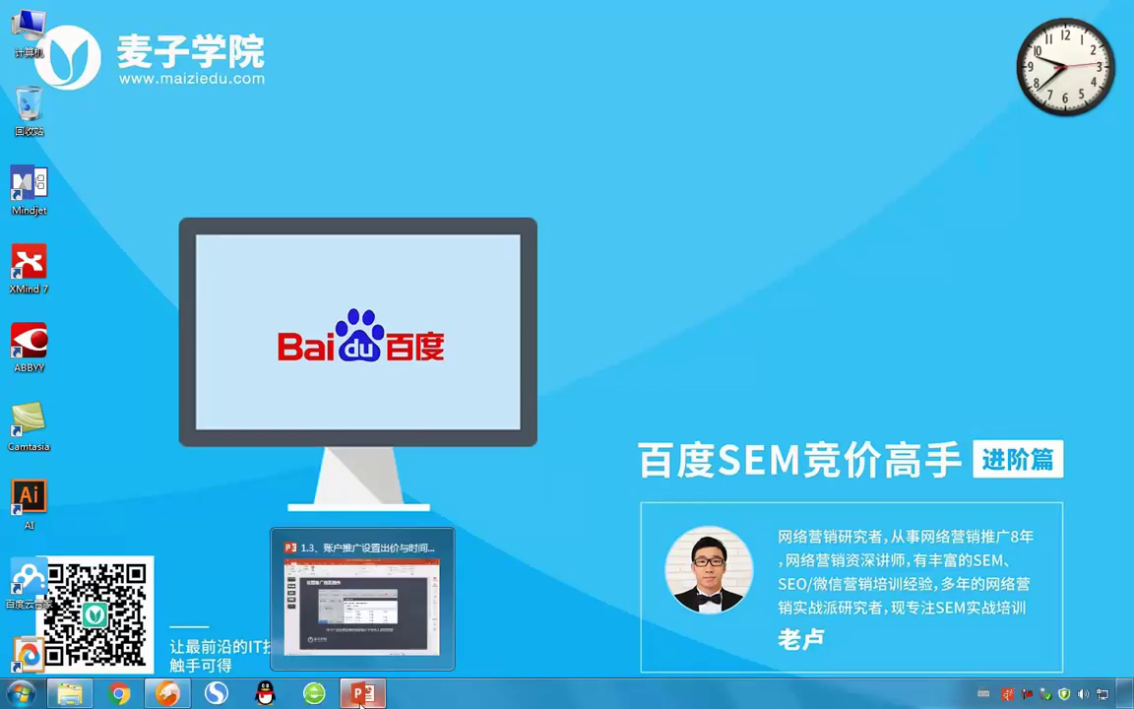
{"action": "left_click", "coordinate": [325, 623]}
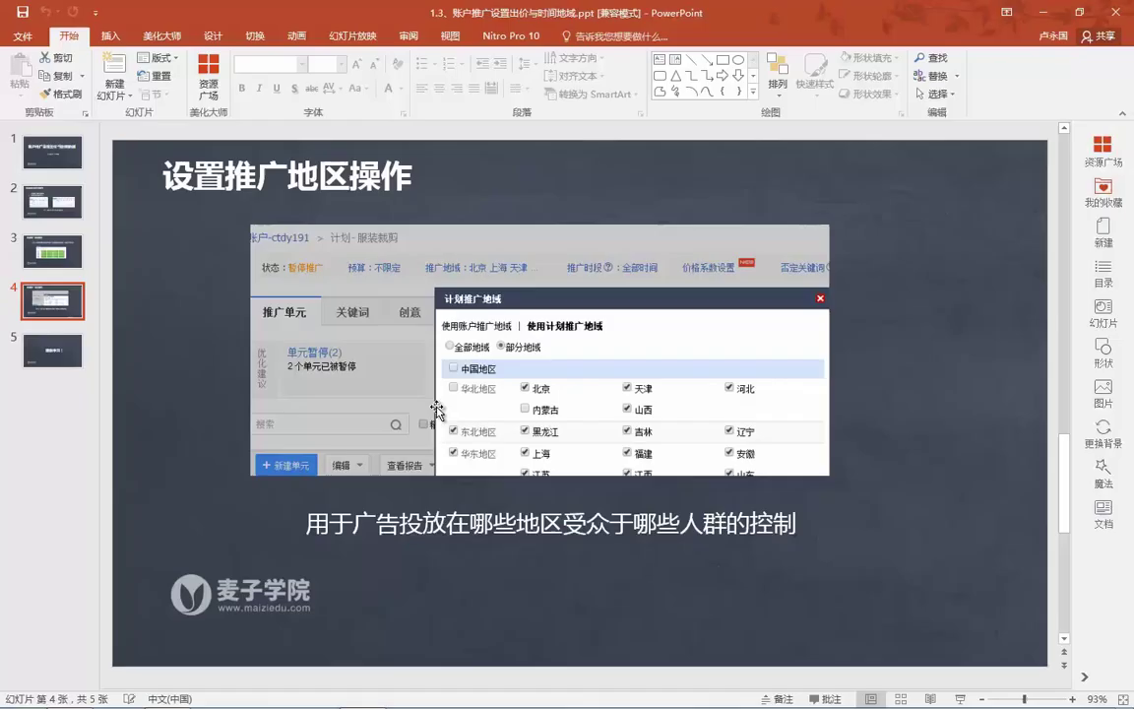
{"action": "left_click", "coordinate": [53, 153]}
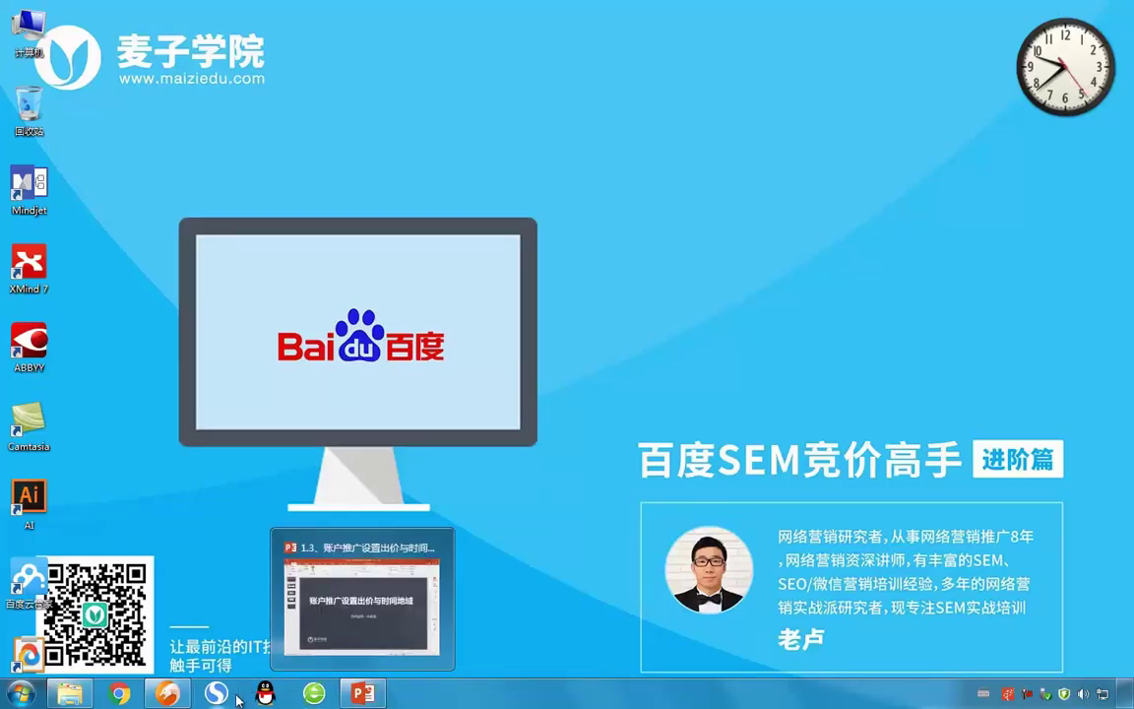
Step: Return to the browser, enter 推广管理 of 搜索推广, and view 精确匹配扩展 in the account's 其它设置
{"action": "left_click", "coordinate": [168, 694]}
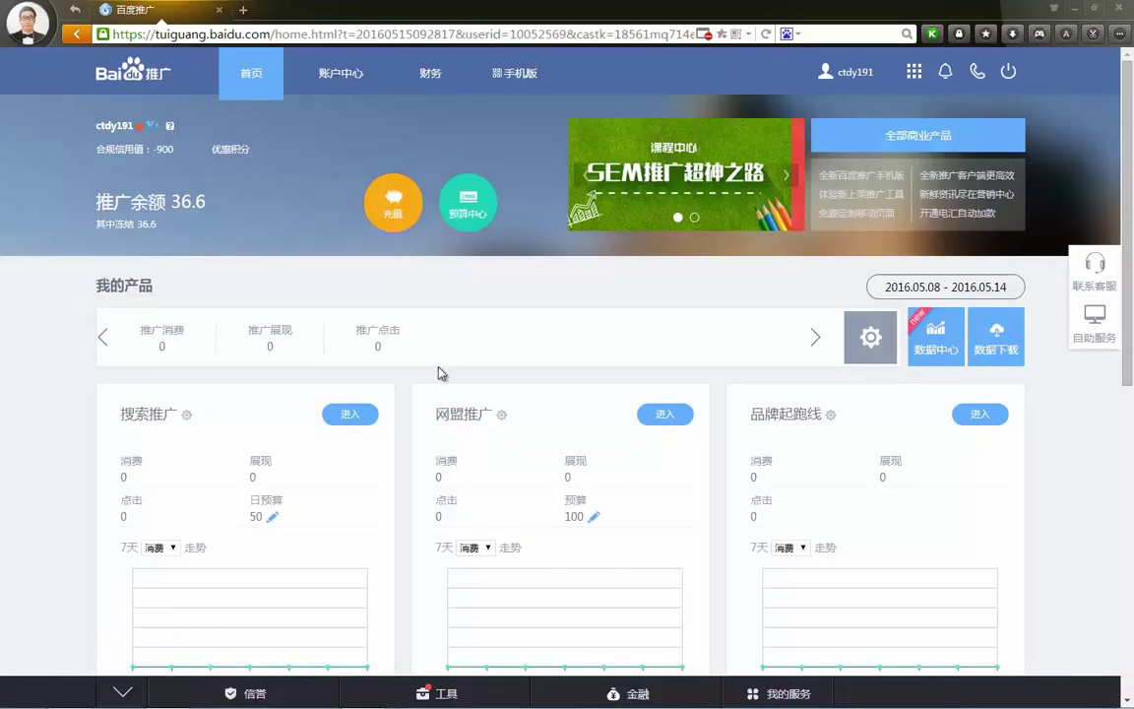
{"action": "left_click", "coordinate": [368, 421]}
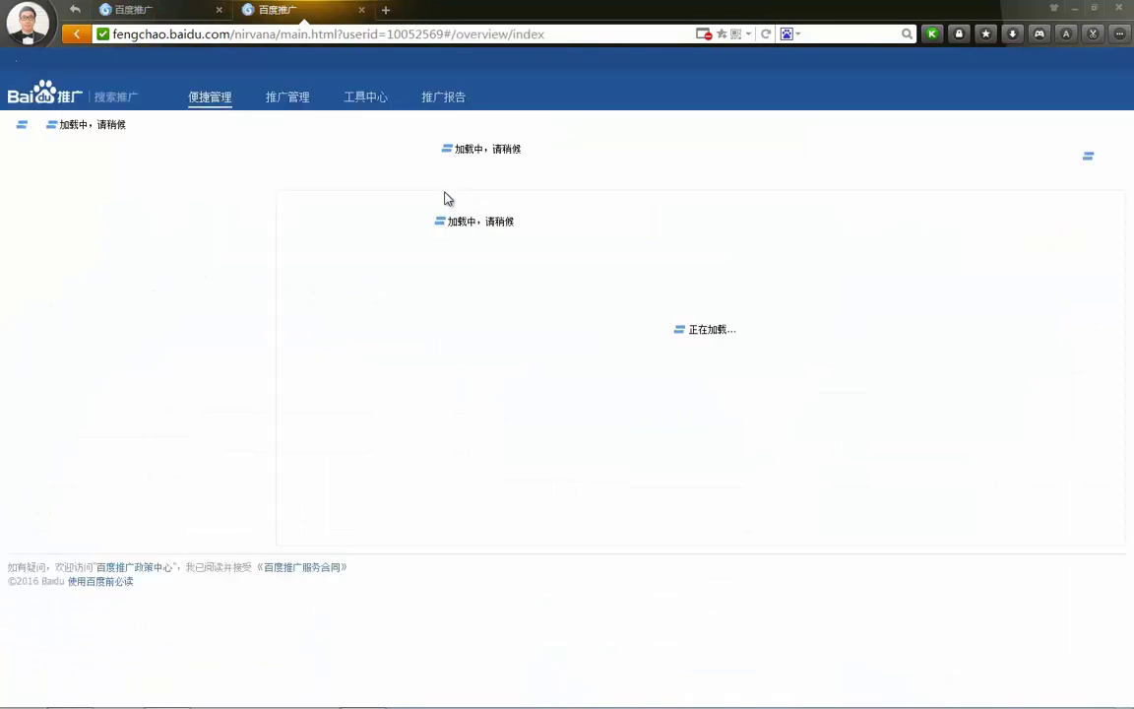
{"action": "left_click", "coordinate": [293, 103]}
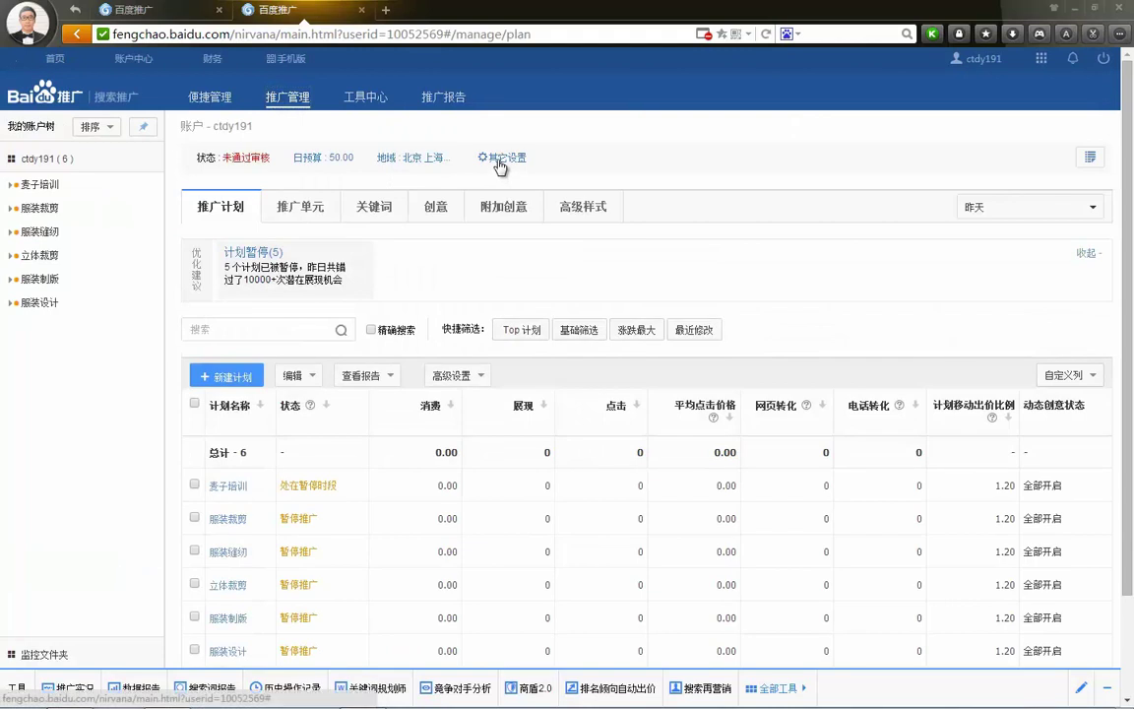
{"action": "left_click", "coordinate": [501, 158]}
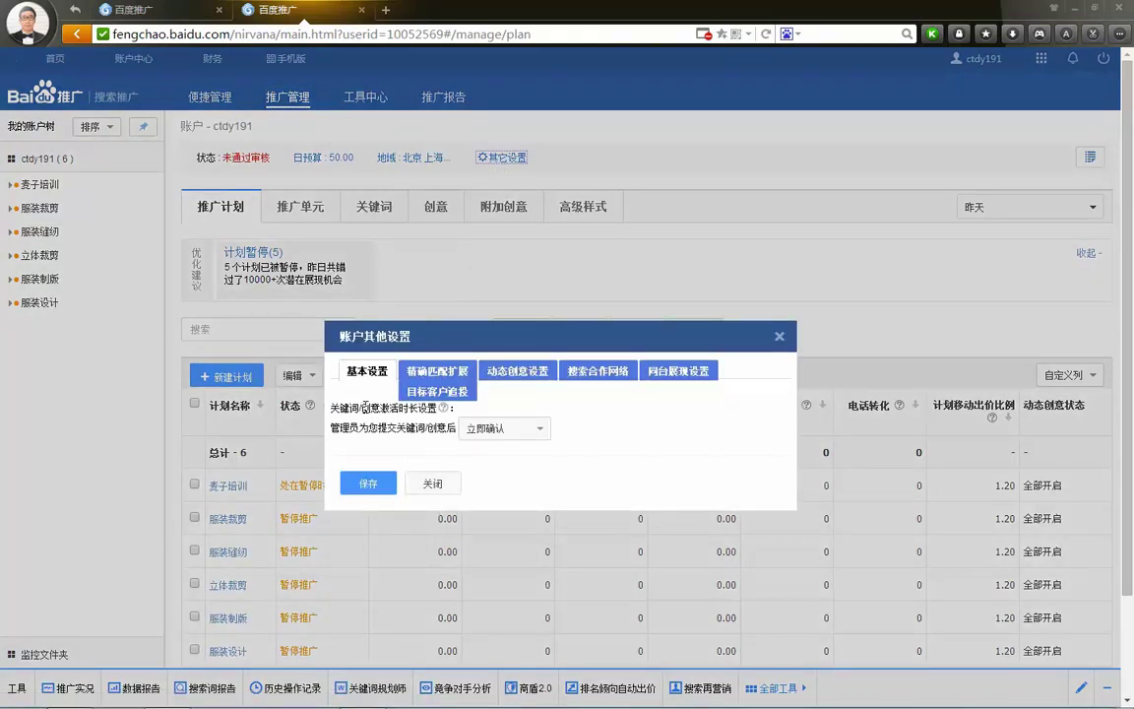
{"action": "left_click", "coordinate": [442, 377]}
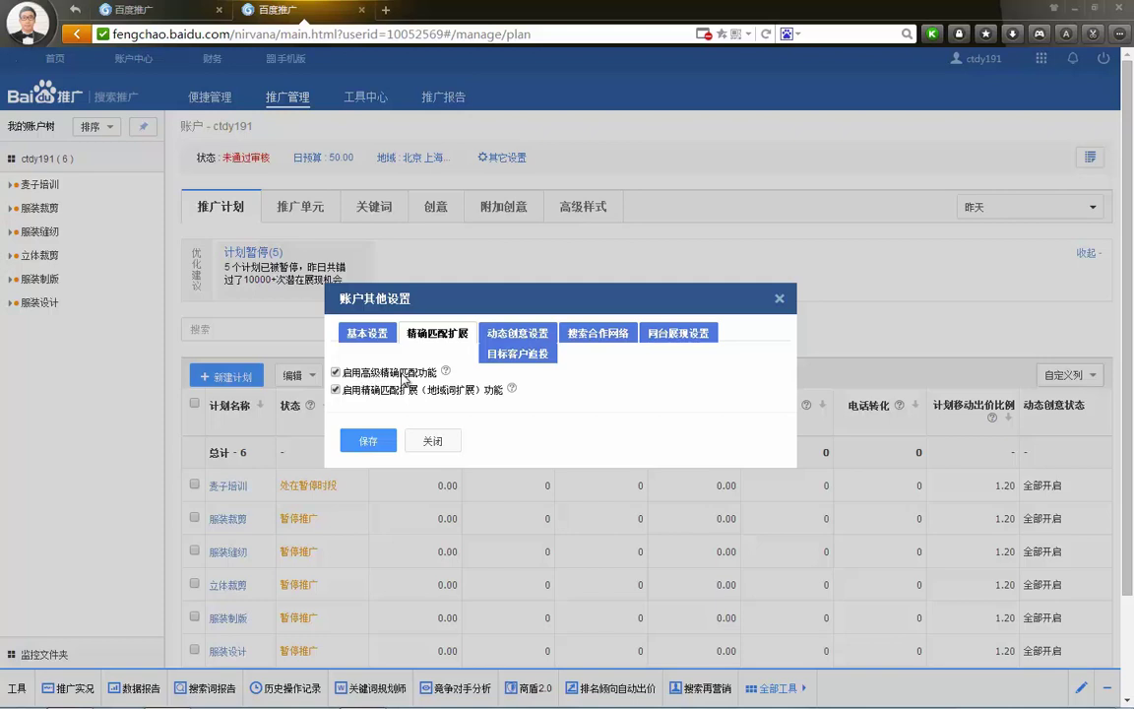
{"action": "mouse_move", "coordinate": [445, 374]}
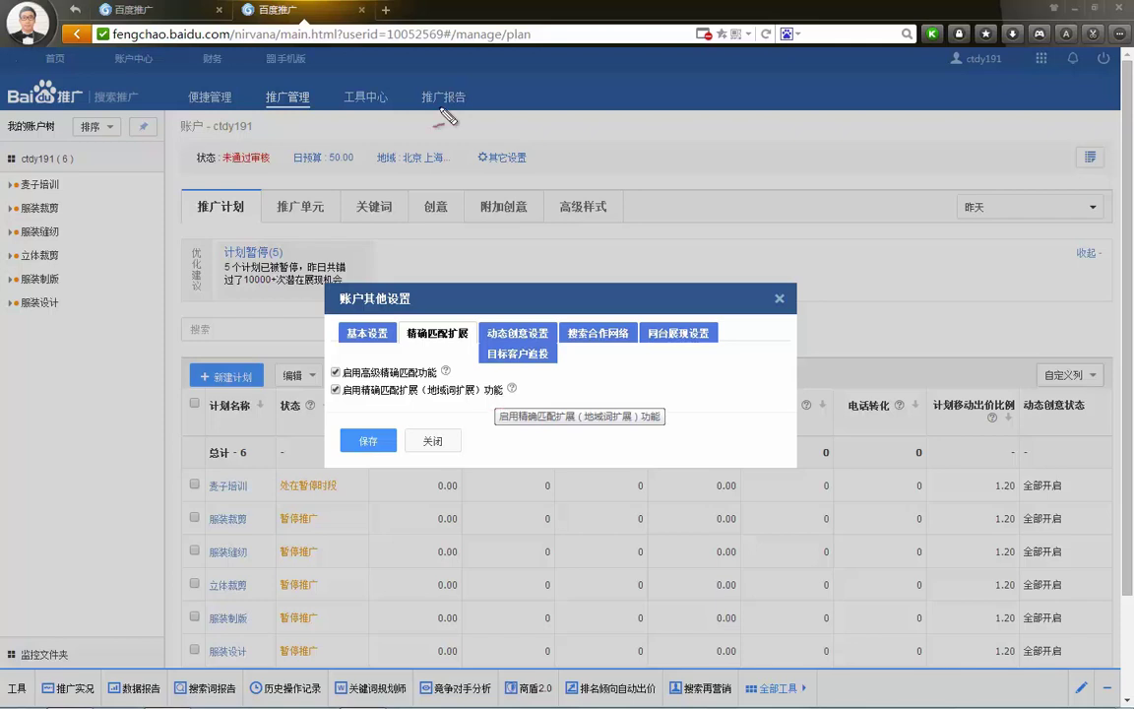
Step: Annotate the screen in red with 四川, 上海 and 成都 joined by lines and an arrow, and clear the drawing
{"action": "mouse_move", "coordinate": [506, 244]}
{"action": "left_mouse_down"}
{"action": "mouse_move", "coordinate": [495, 256]}
{"action": "mouse_move", "coordinate": [514, 232]}
{"action": "mouse_move", "coordinate": [561, 232]}
{"action": "left_mouse_up"}
{"action": "left_click_drag", "start_coordinate": [571, 219], "coordinate": [592, 287]}
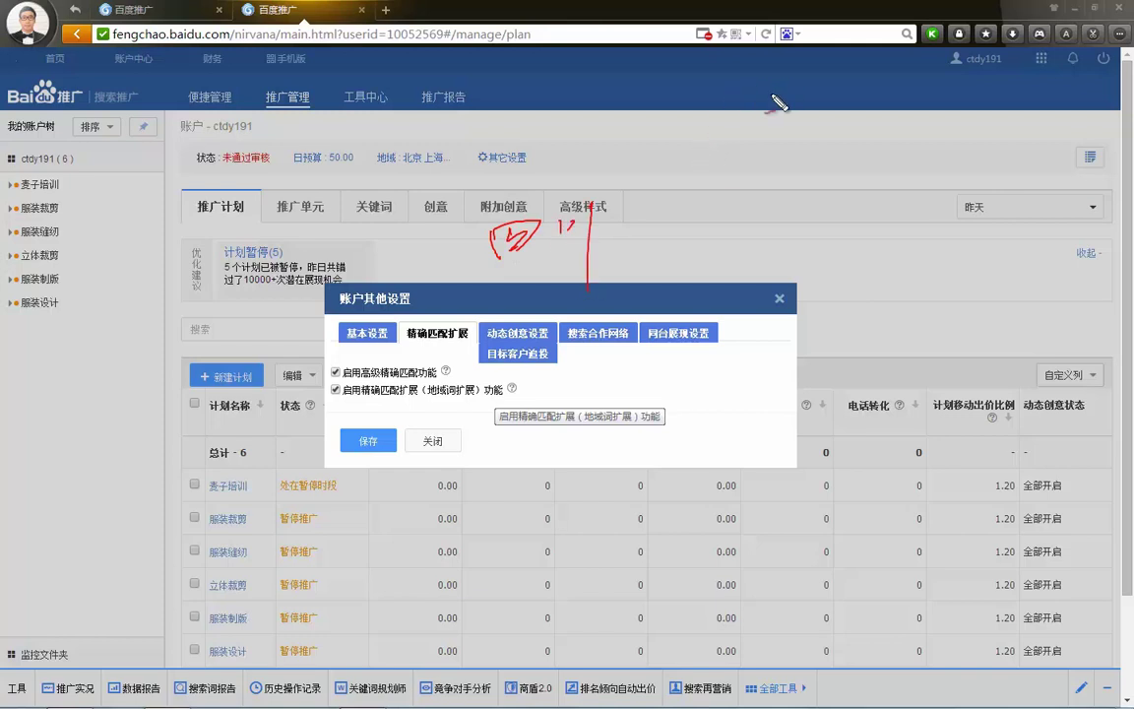
{"action": "mouse_move", "coordinate": [620, 222]}
{"action": "left_mouse_down"}
{"action": "mouse_move", "coordinate": [743, 183]}
{"action": "mouse_move", "coordinate": [741, 254]}
{"action": "left_mouse_up"}
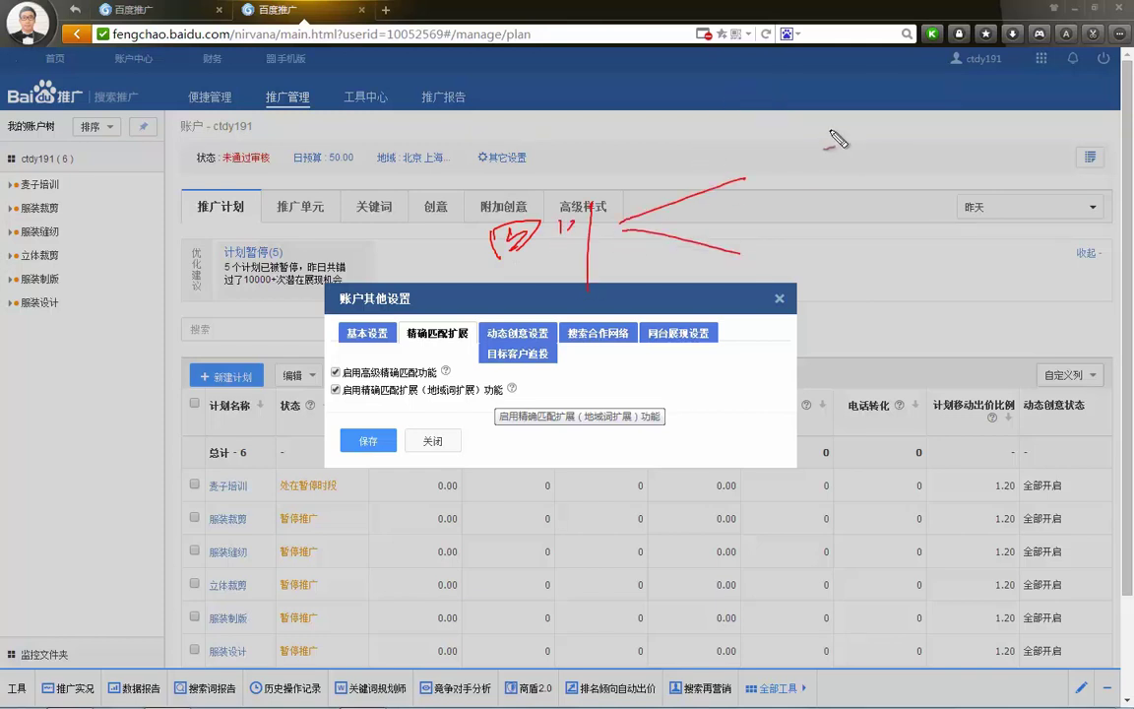
{"action": "mouse_move", "coordinate": [825, 126]}
{"action": "left_mouse_down"}
{"action": "mouse_move", "coordinate": [837, 150]}
{"action": "mouse_move", "coordinate": [894, 169]}
{"action": "left_mouse_up"}
{"action": "left_click_drag", "start_coordinate": [871, 126], "coordinate": [902, 158]}
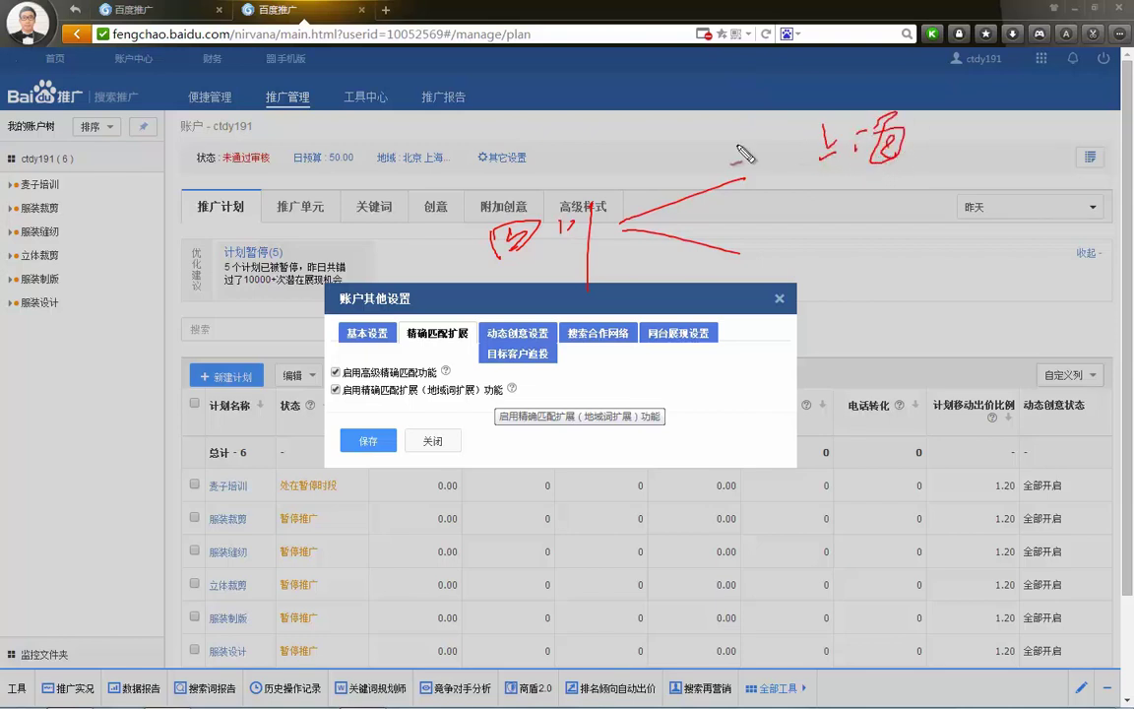
{"action": "left_click_drag", "start_coordinate": [768, 144], "coordinate": [605, 185]}
{"action": "left_click_drag", "start_coordinate": [622, 154], "coordinate": [605, 184]}
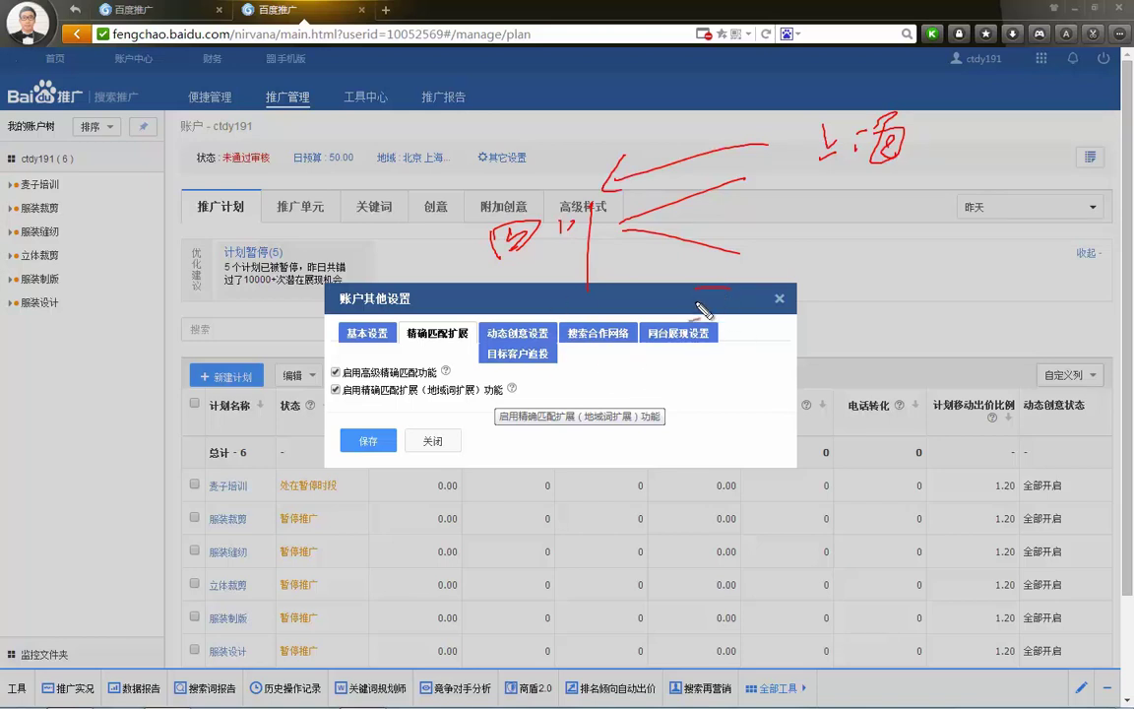
{"action": "mouse_move", "coordinate": [695, 285]}
{"action": "left_mouse_down"}
{"action": "mouse_move", "coordinate": [724, 296]}
{"action": "mouse_move", "coordinate": [788, 281]}
{"action": "left_mouse_up"}
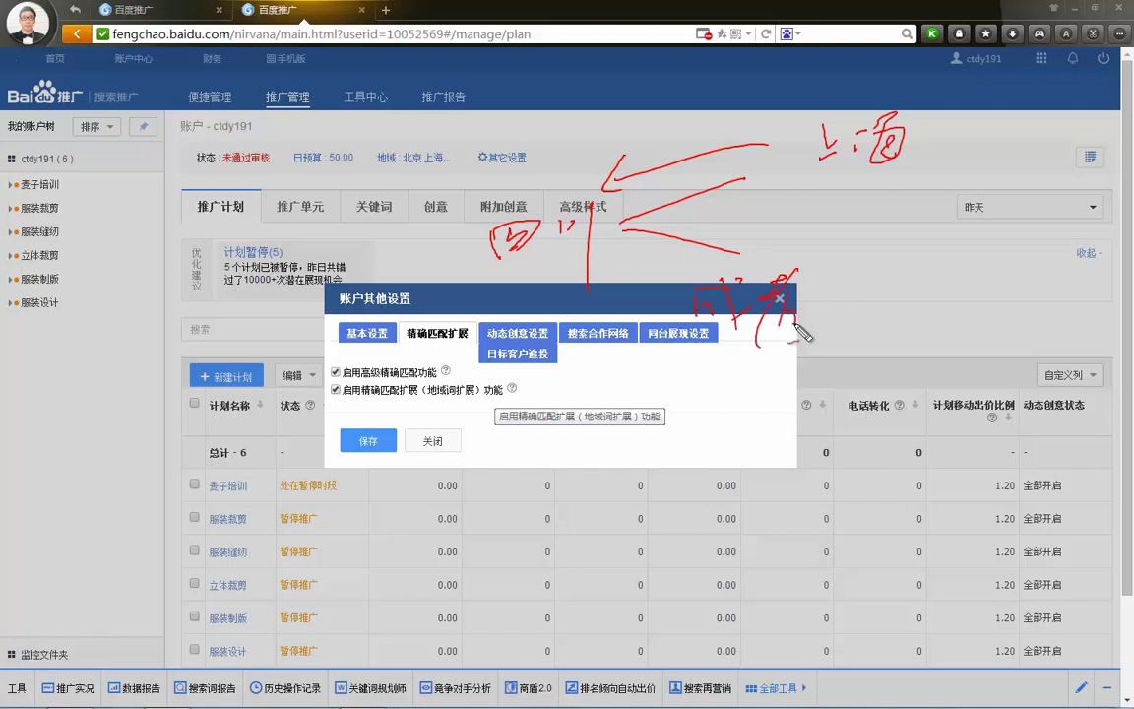
{"action": "key", "text": "Escape"}
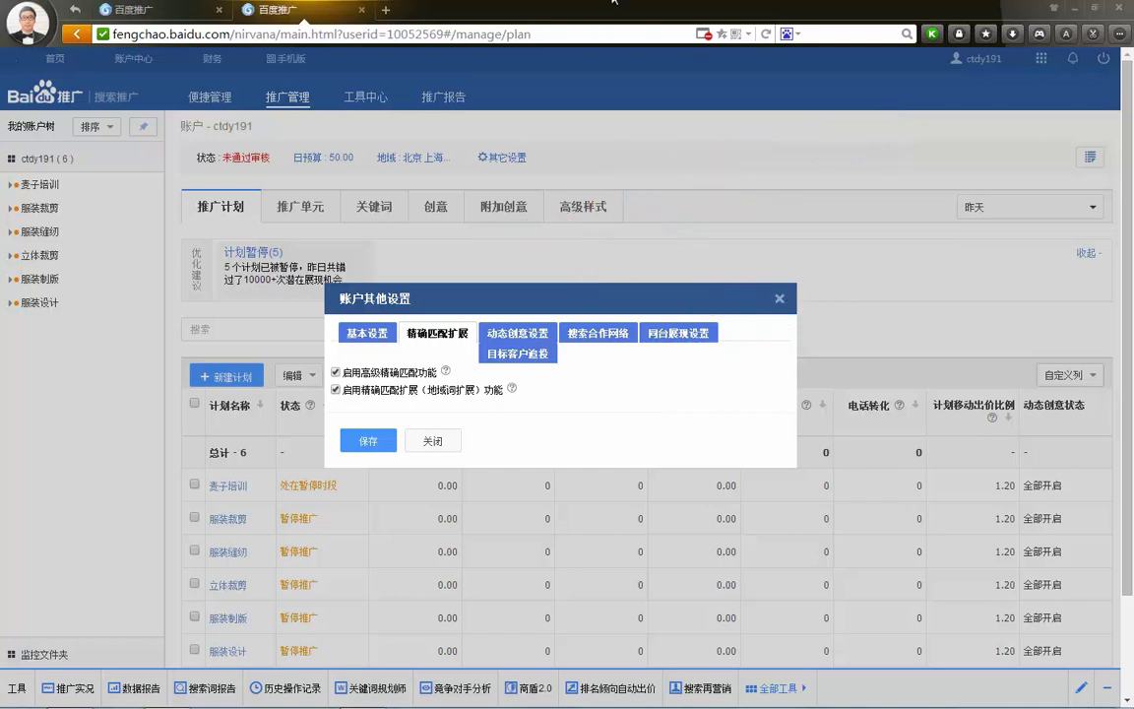
Step: Search Baidu for 男科 from a new browser tab
{"action": "left_click", "coordinate": [385, 12]}
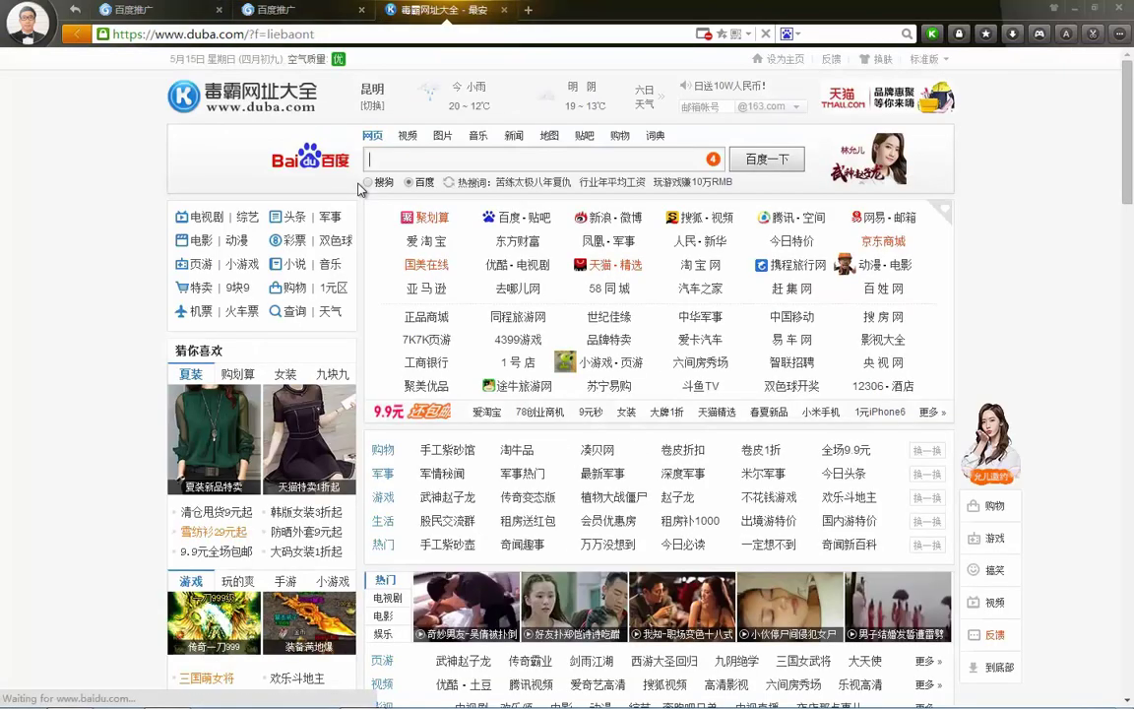
{"action": "left_click", "coordinate": [399, 165]}
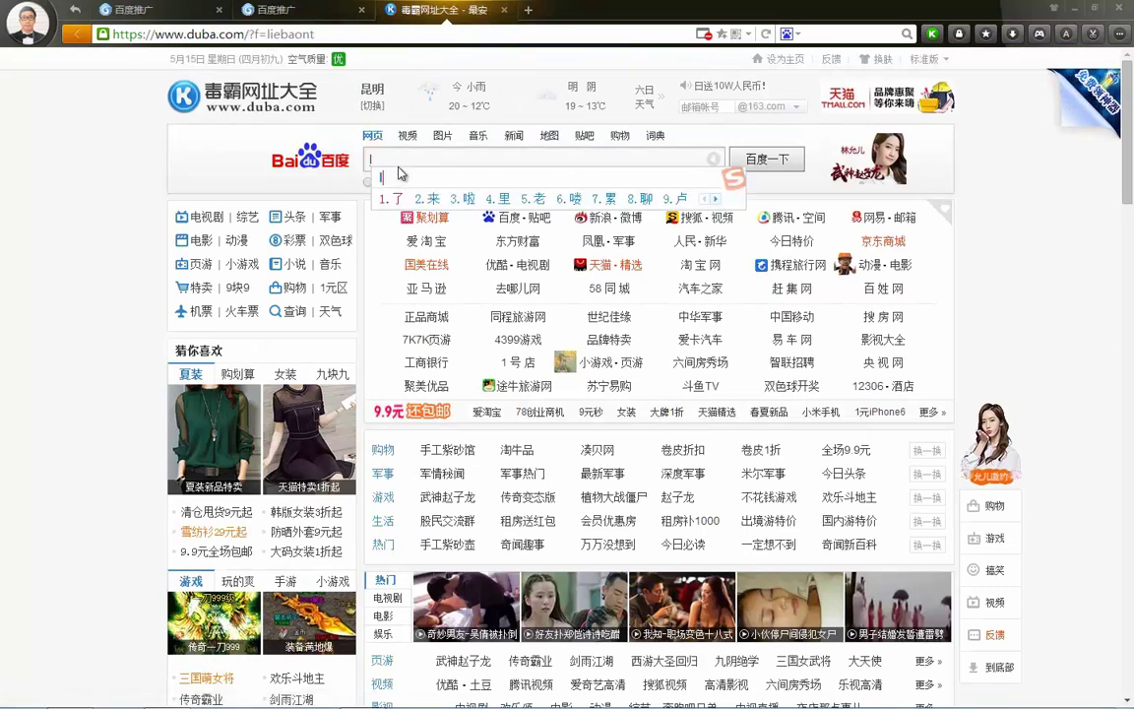
{"action": "type", "text": "tu"}
{"action": "key", "text": "BackSpace"}
{"action": "key", "text": "BackSpace"}
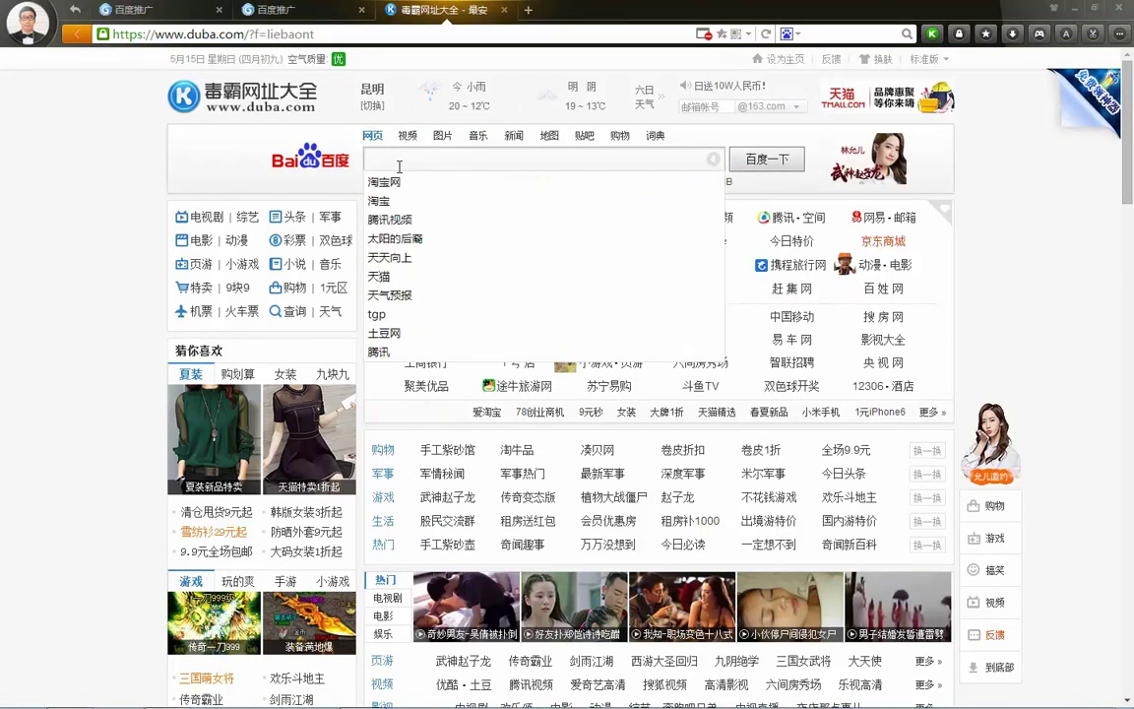
{"action": "type", "text": "nanfei"}
{"action": "key", "text": "Escape"}
{"action": "left_click", "coordinate": [399, 168]}
{"action": "type", "text": "nanfei"}
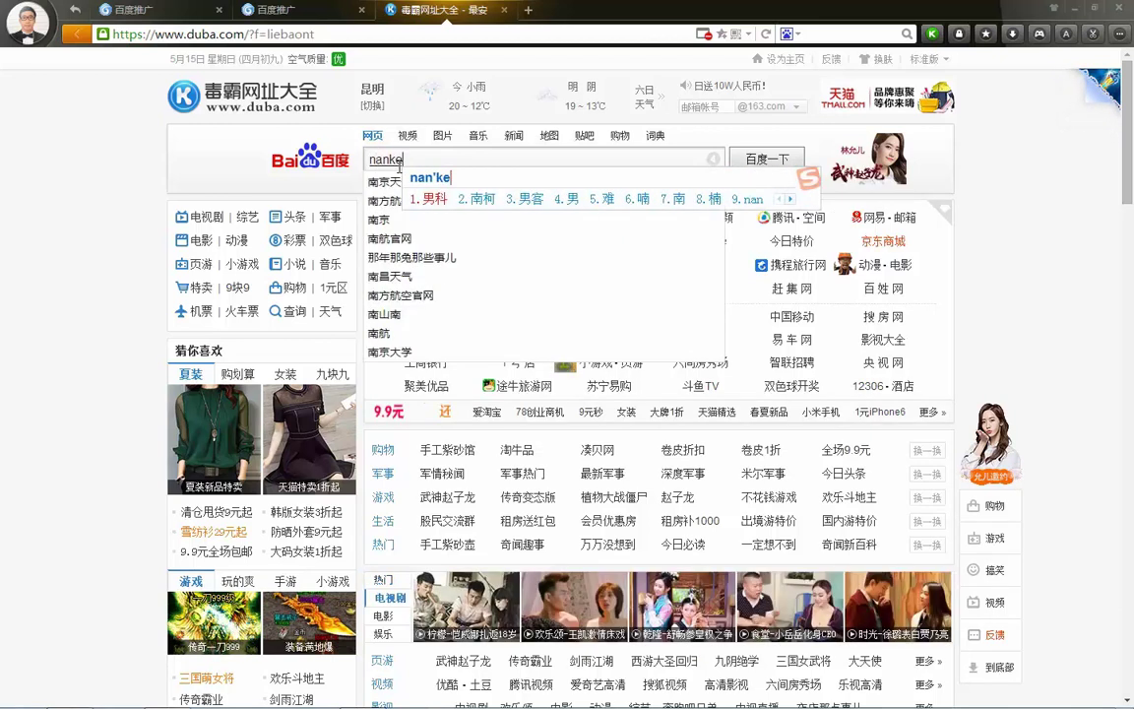
{"action": "key", "text": "space"}
{"action": "key", "text": "Return"}
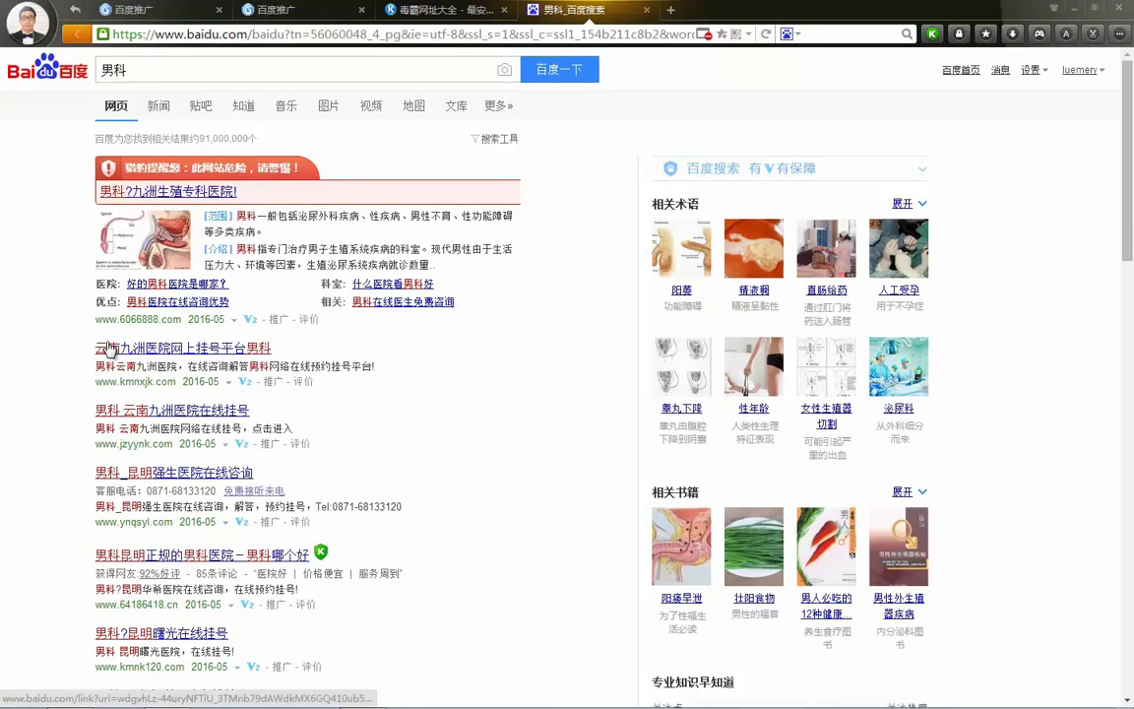
Step: Examine the region words in the promoted results for 男科, and close the results and start page tabs
{"action": "scroll", "coordinate": [118, 350], "scroll_direction": "down", "scroll_amount": 1}
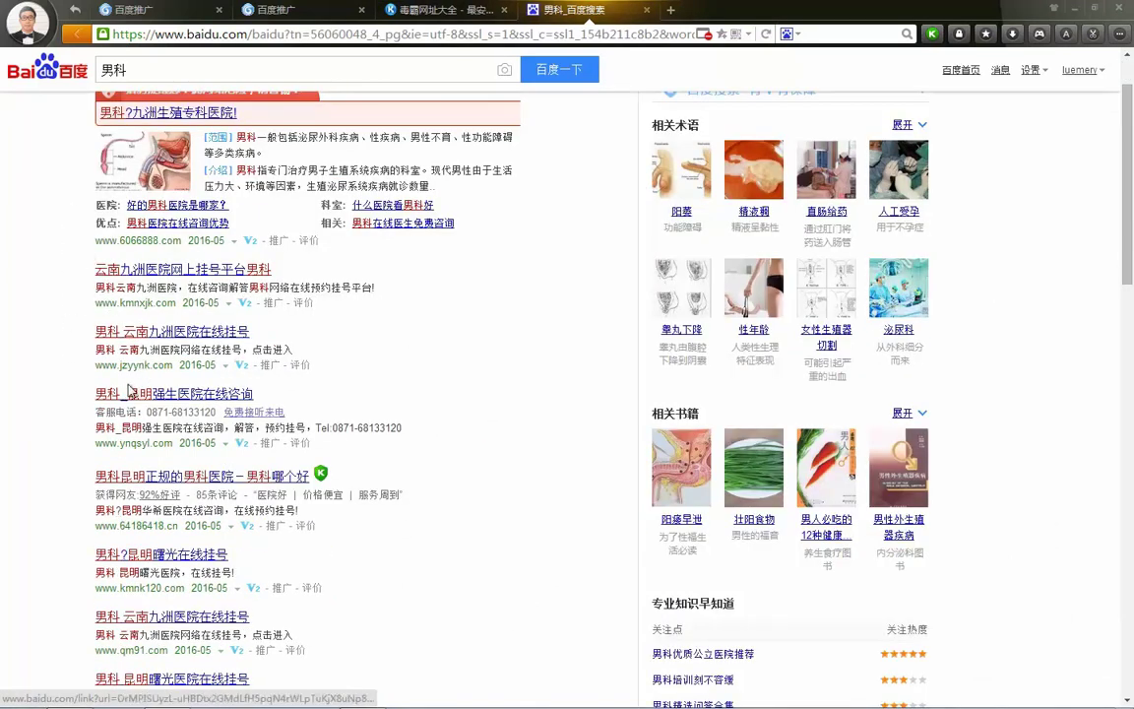
{"action": "scroll", "coordinate": [123, 341], "scroll_direction": "down", "scroll_amount": 1}
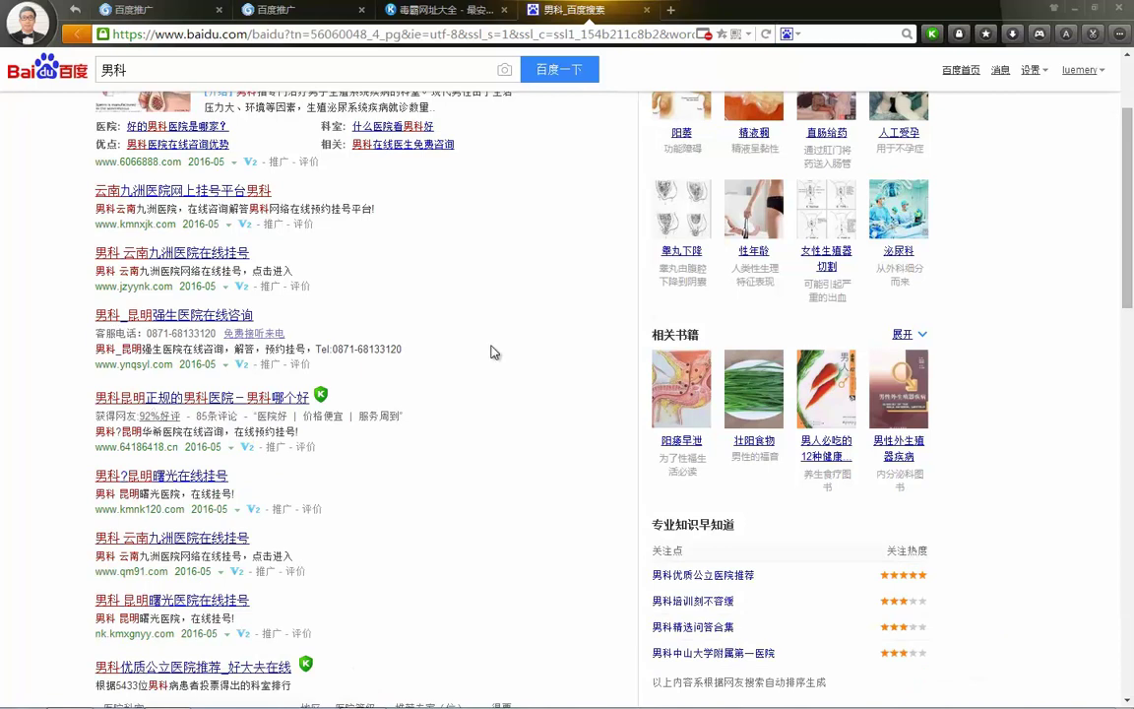
{"action": "left_click", "coordinate": [646, 10]}
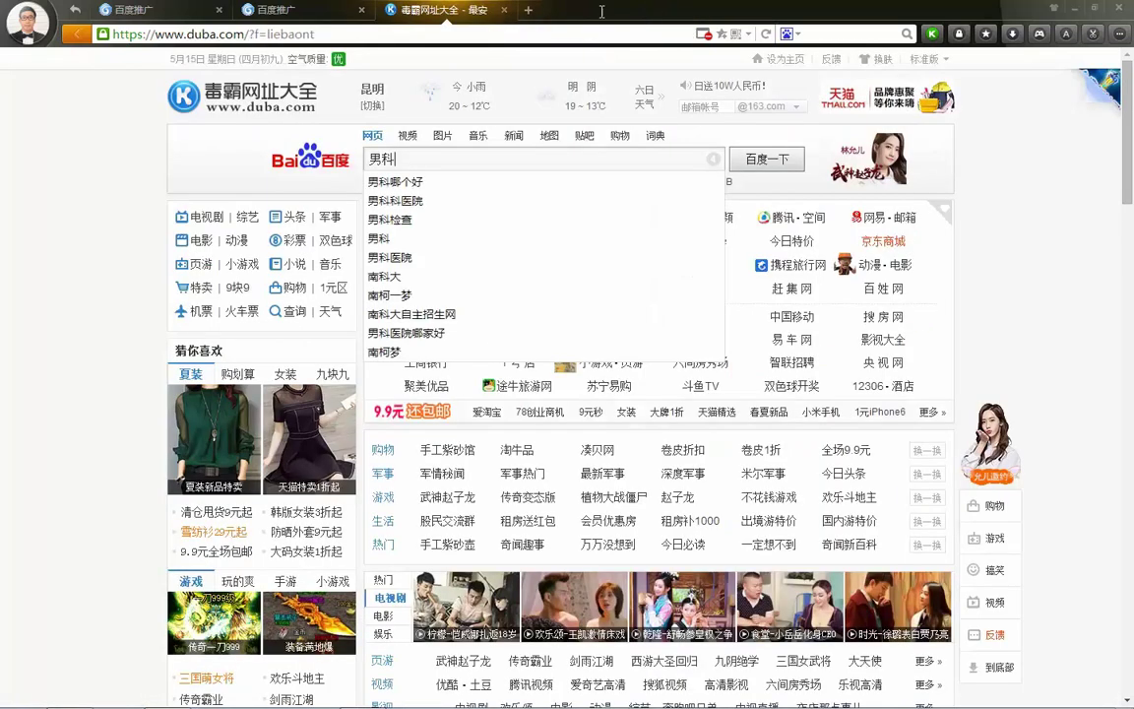
{"action": "left_click", "coordinate": [503, 11]}
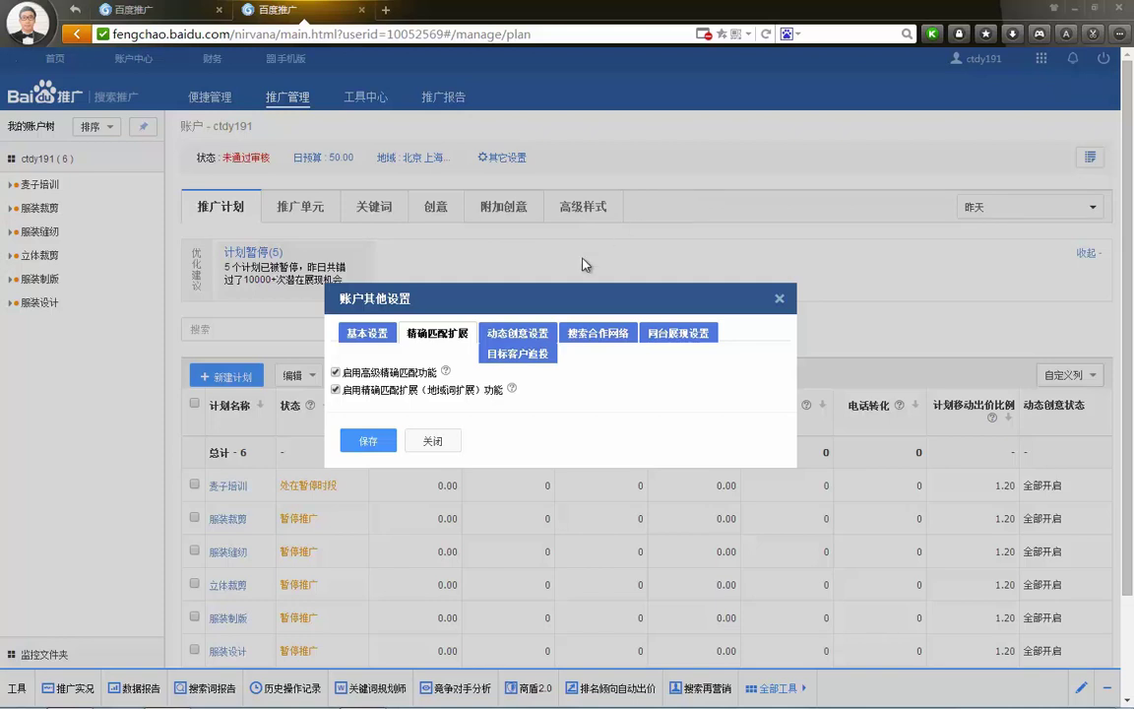
Step: Review the account's 动态创意设置, 搜索合作网络, 同台展现设置 and 目标客户追投 settings, and close them without saving
{"action": "left_click", "coordinate": [512, 335]}
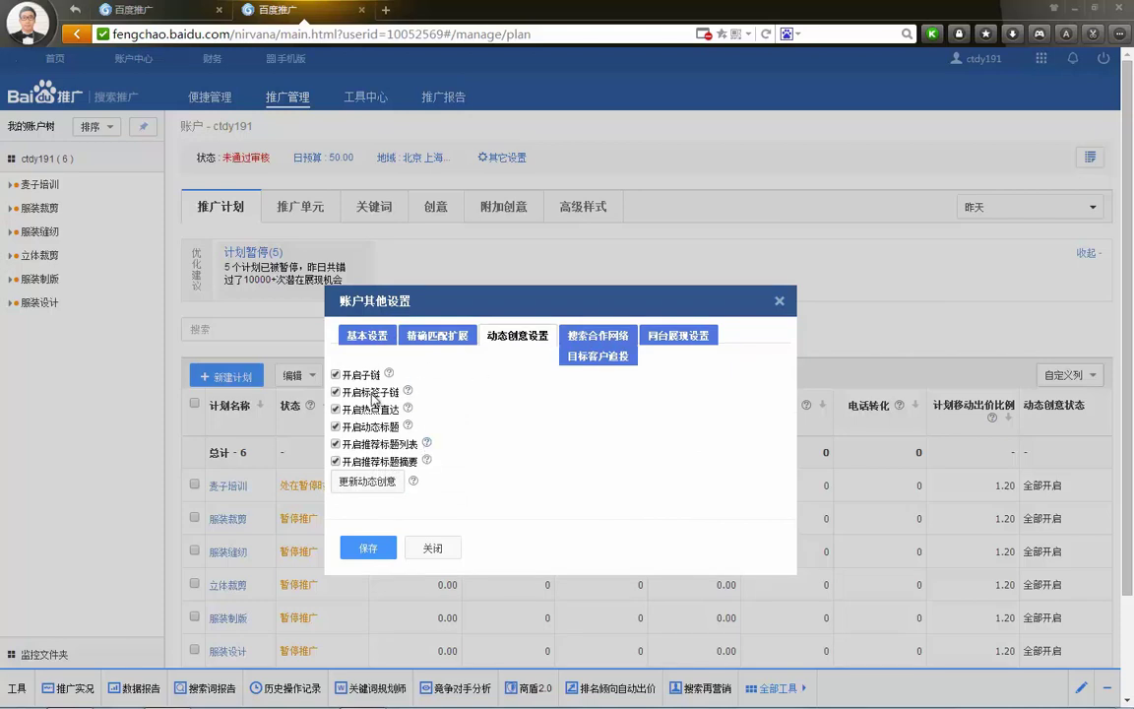
{"action": "left_click", "coordinate": [596, 336]}
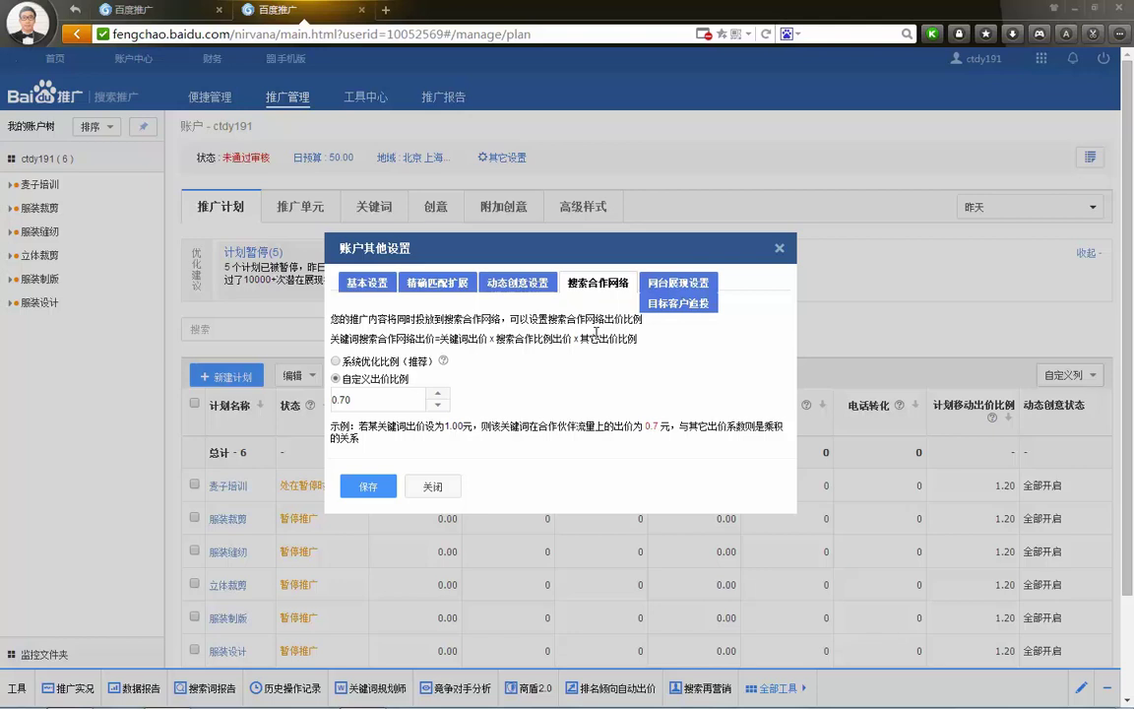
{"action": "left_click_drag", "start_coordinate": [608, 331], "coordinate": [597, 338]}
{"action": "key", "text": "Escape"}
{"action": "left_click", "coordinate": [686, 284]}
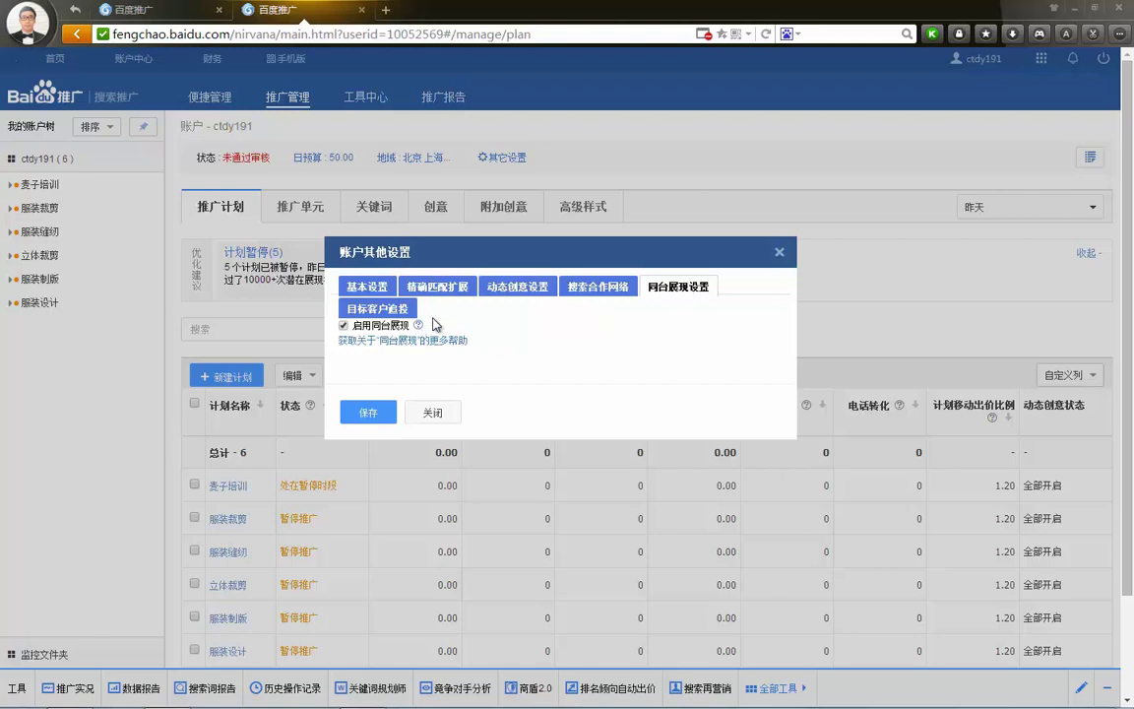
{"action": "mouse_move", "coordinate": [389, 310]}
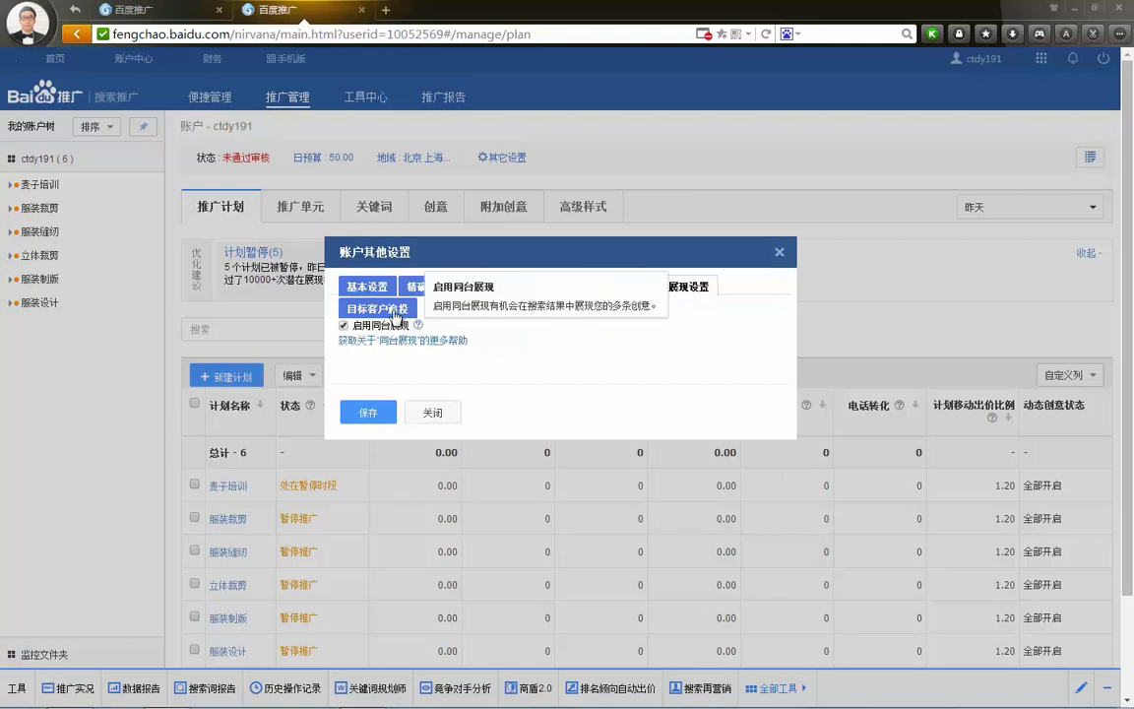
{"action": "mouse_move", "coordinate": [419, 326]}
{"action": "left_click", "coordinate": [377, 308]}
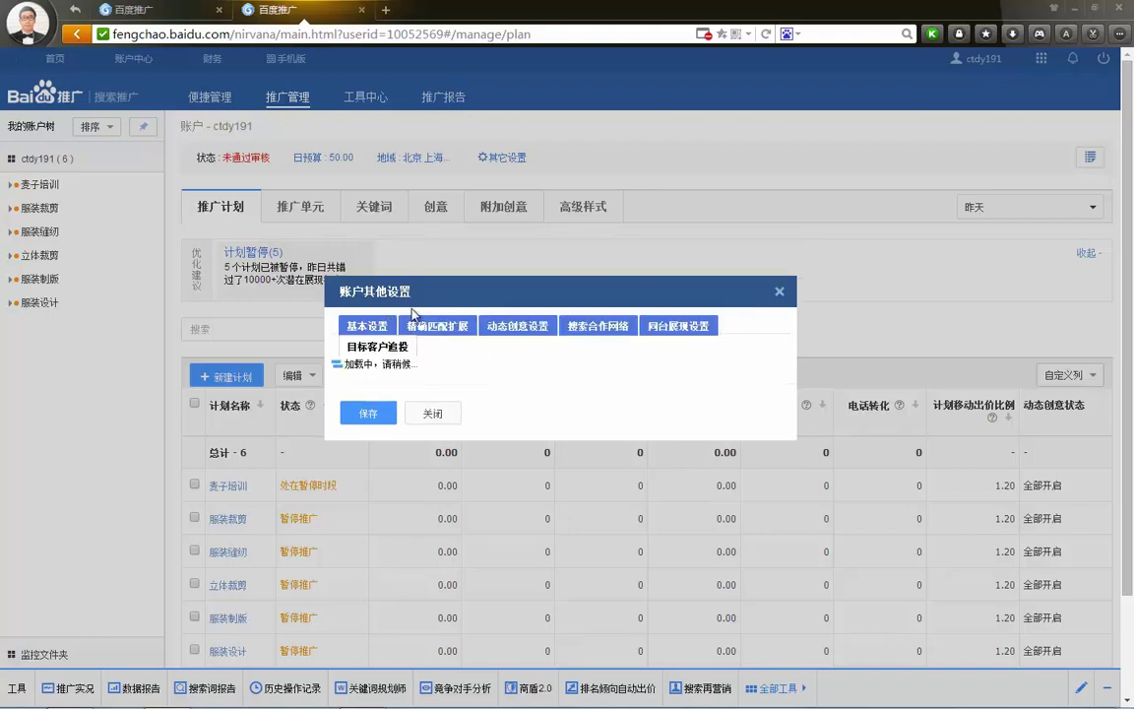
{"action": "scroll", "coordinate": [546, 359], "scroll_direction": "down", "scroll_amount": 2}
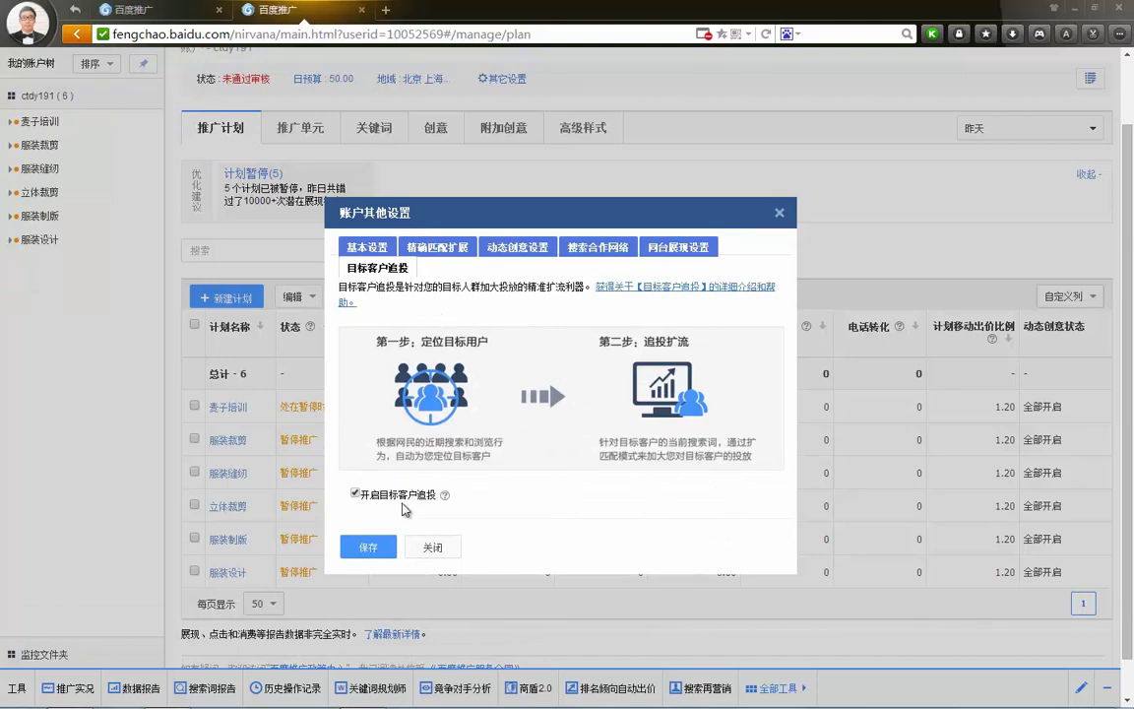
{"action": "left_click", "coordinate": [779, 214]}
Step: Switch to the PowerPoint deck and run the slide show from the 设置推广地区操作 slide to the closing slide
{"action": "middle_click", "coordinate": [330, 12]}
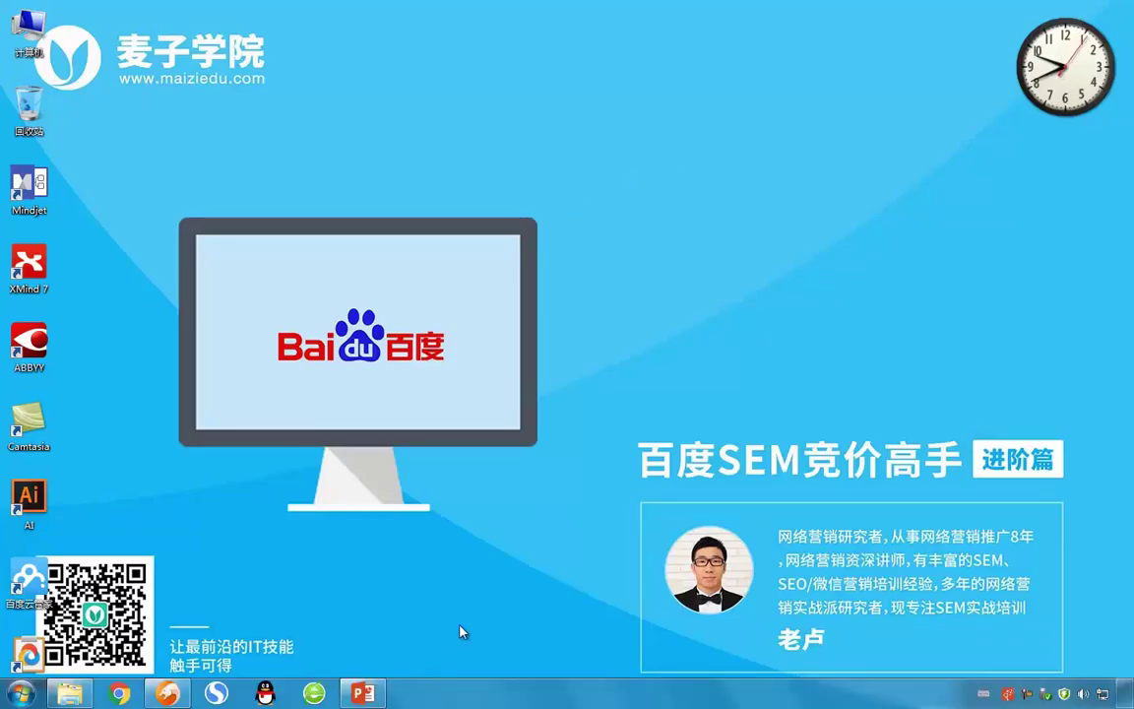
{"action": "left_click", "coordinate": [326, 625]}
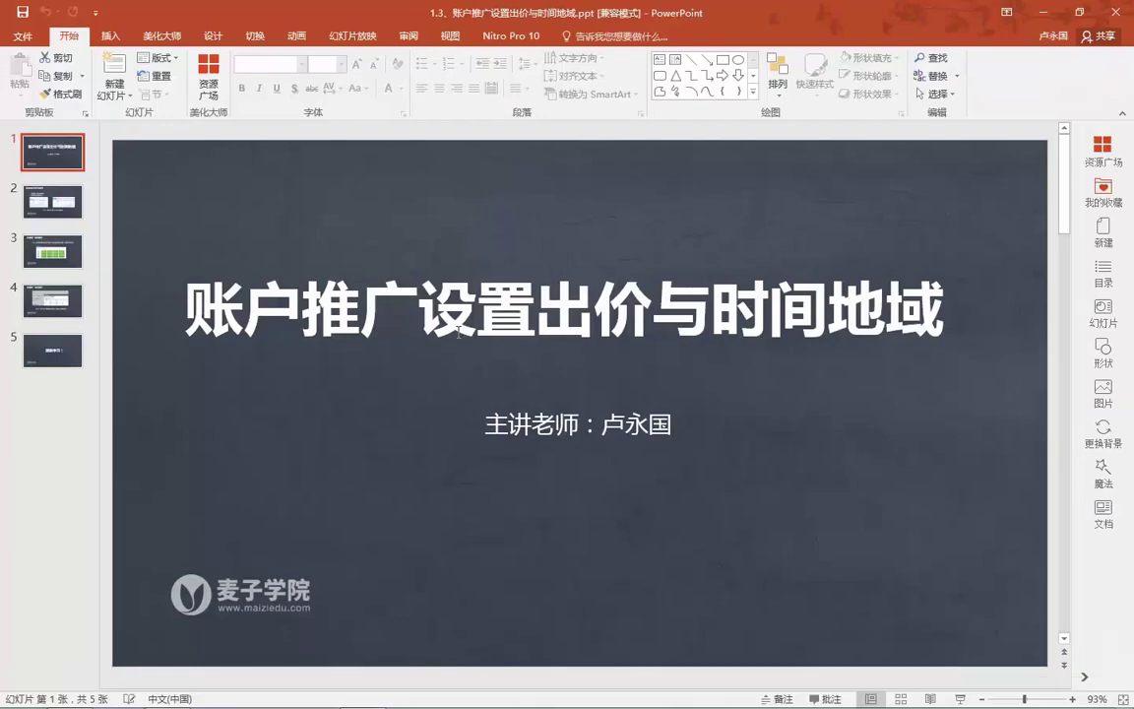
{"action": "left_click", "coordinate": [77, 305]}
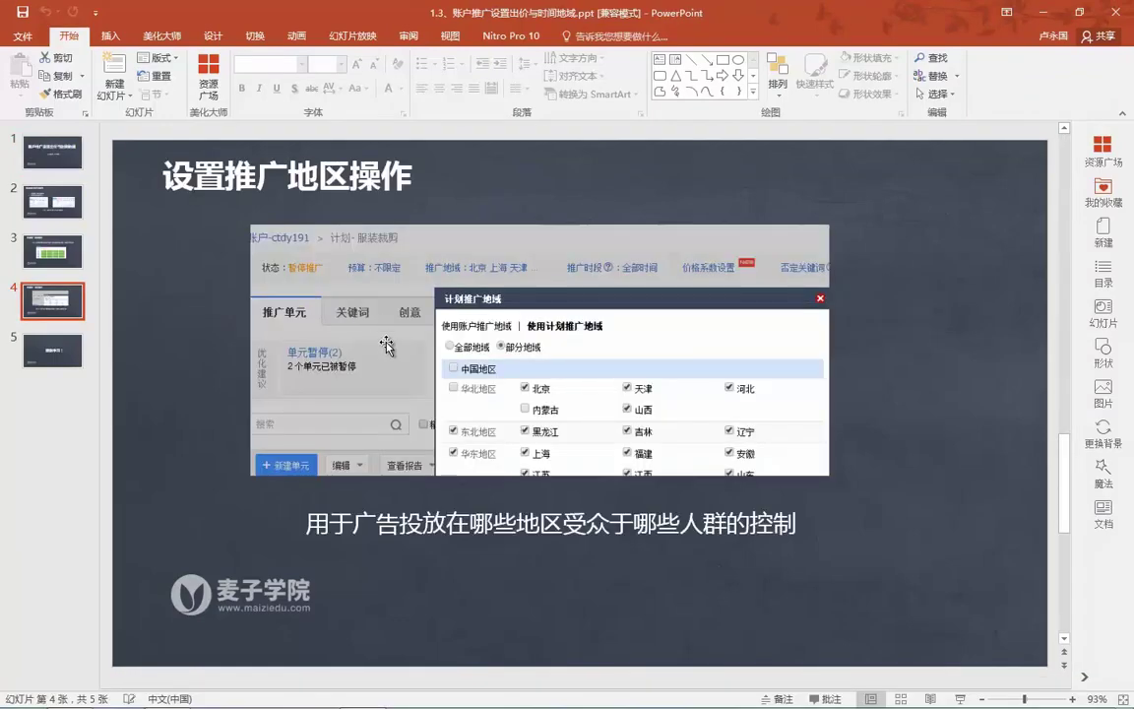
{"action": "key", "text": "shift+F5"}
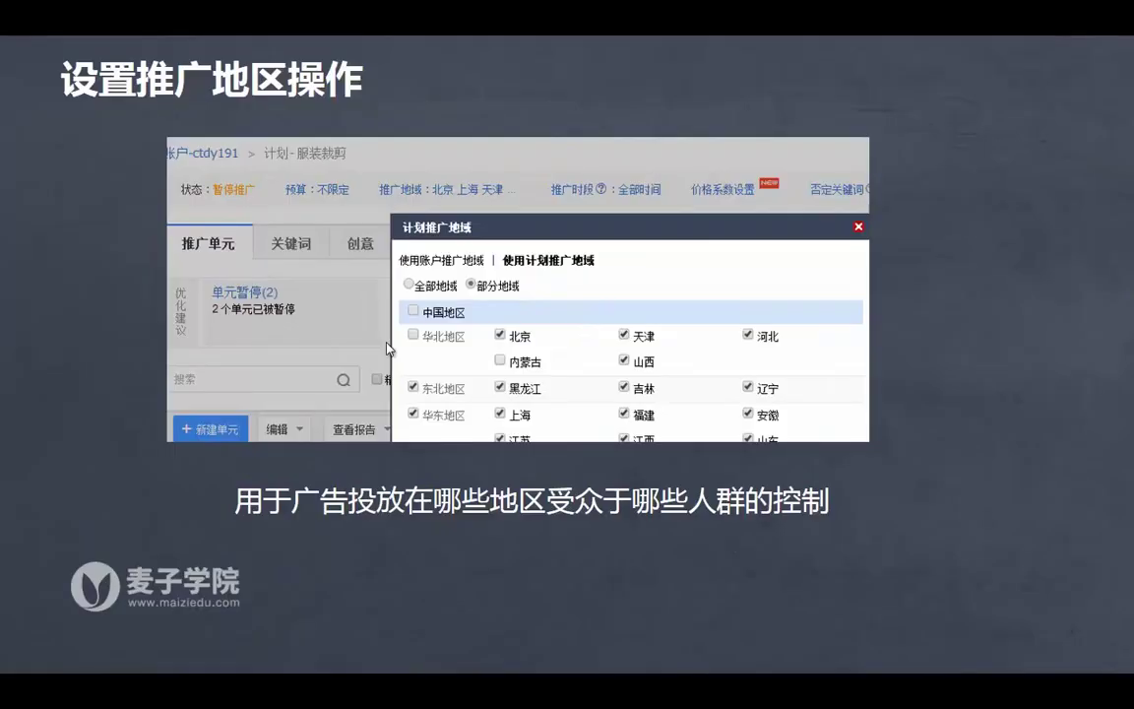
{"action": "left_click", "coordinate": [387, 349]}
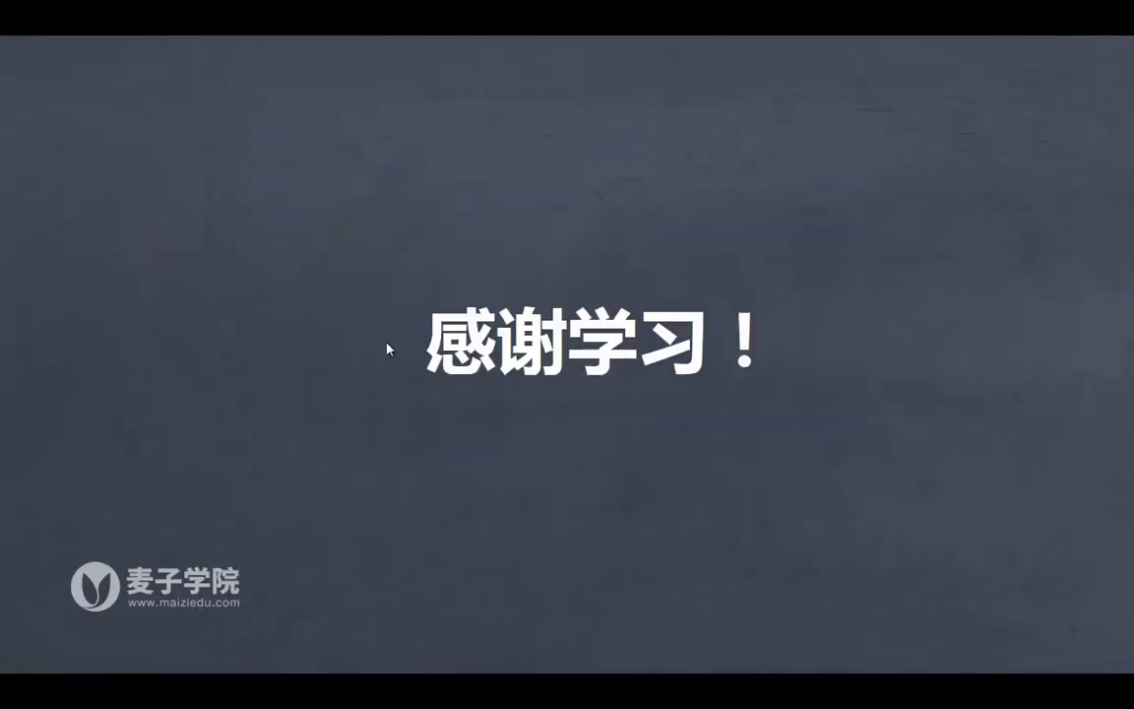